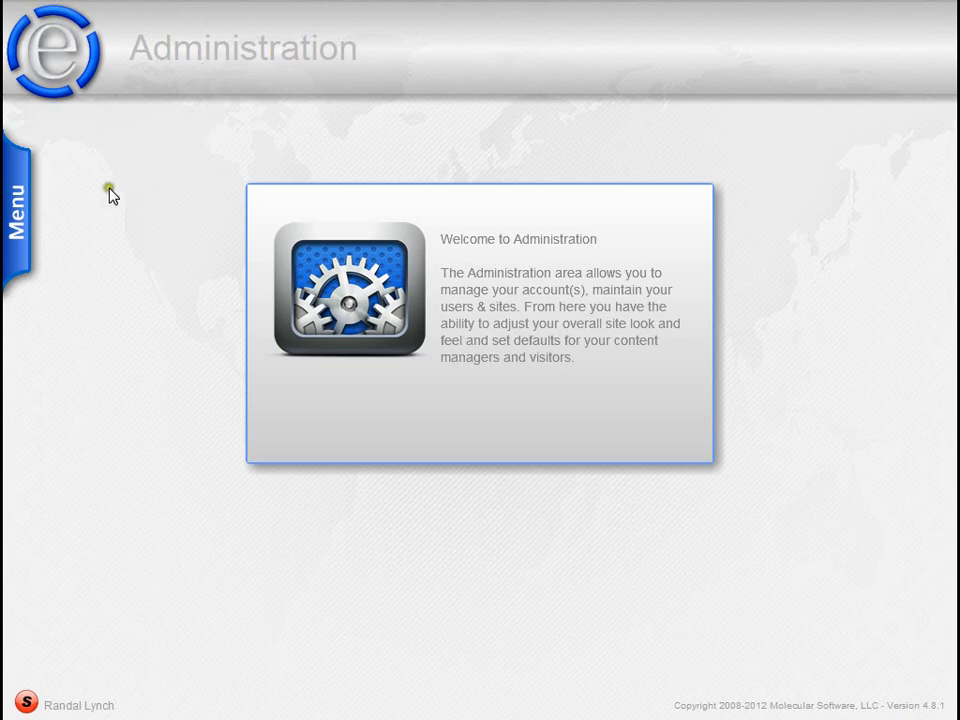
pyautogui.moveTo(24, 195)
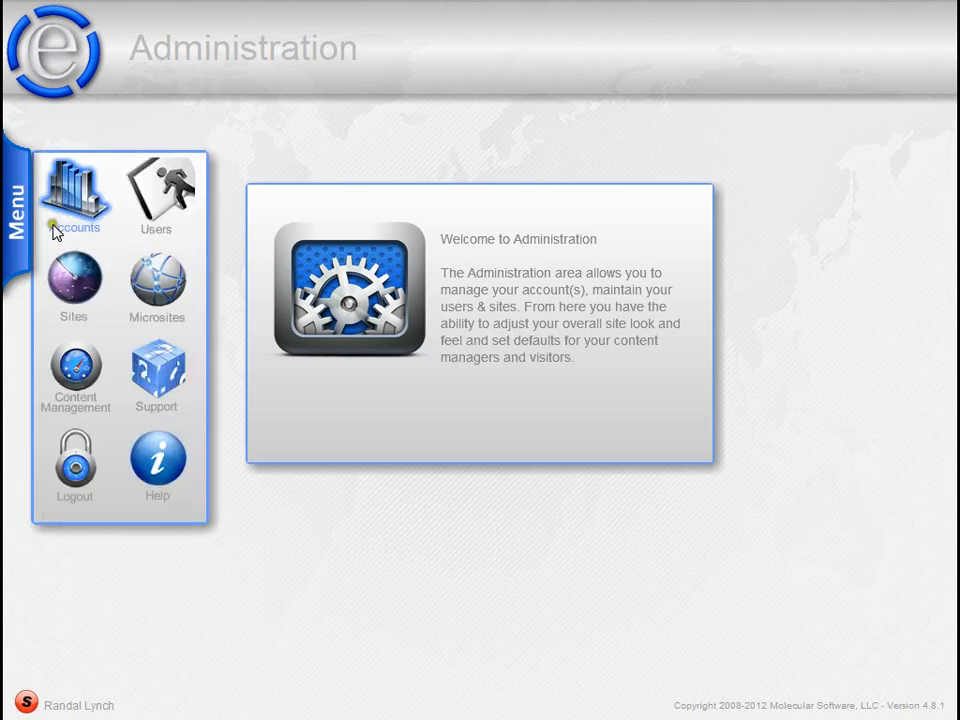
pyautogui.click(74, 282)
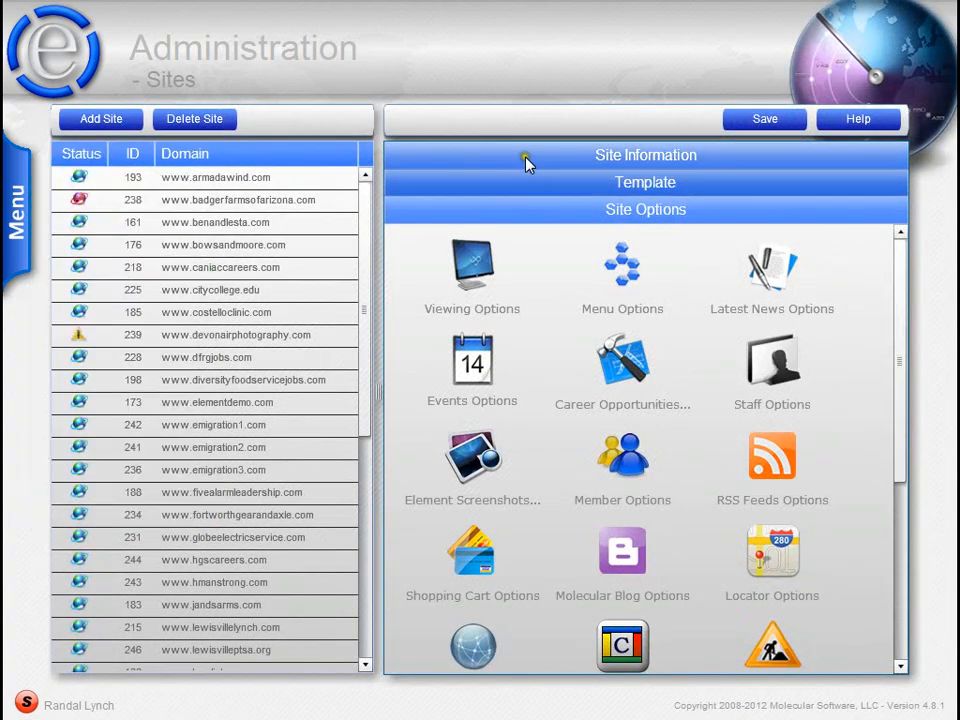
pyautogui.click(525, 156)
pyautogui.moveTo(365, 327); pyautogui.dragTo(366, 530)
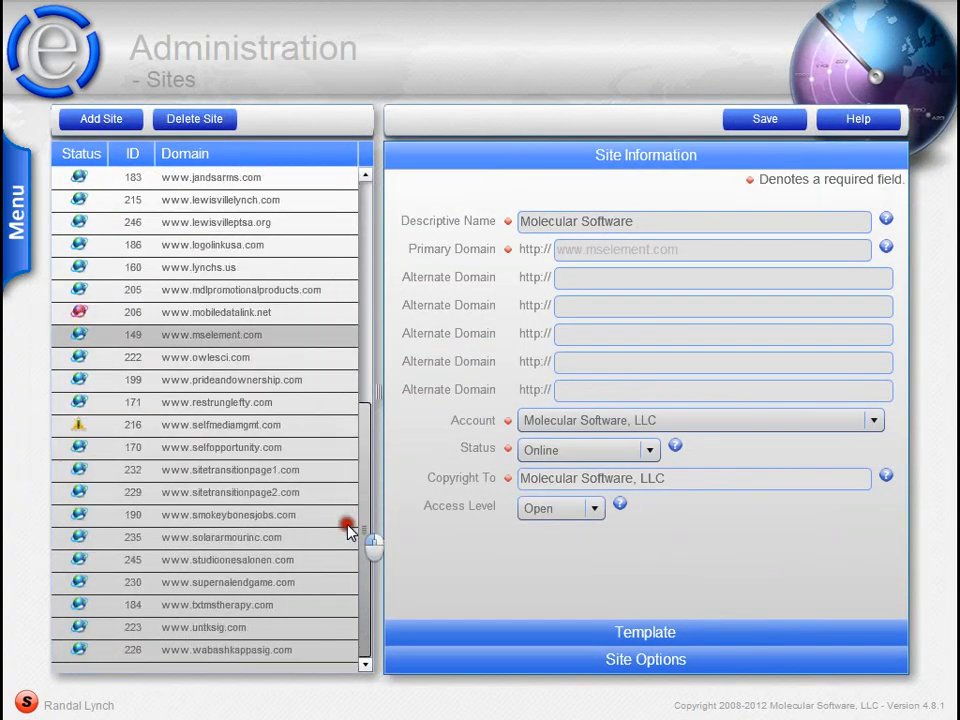
pyautogui.click(262, 337)
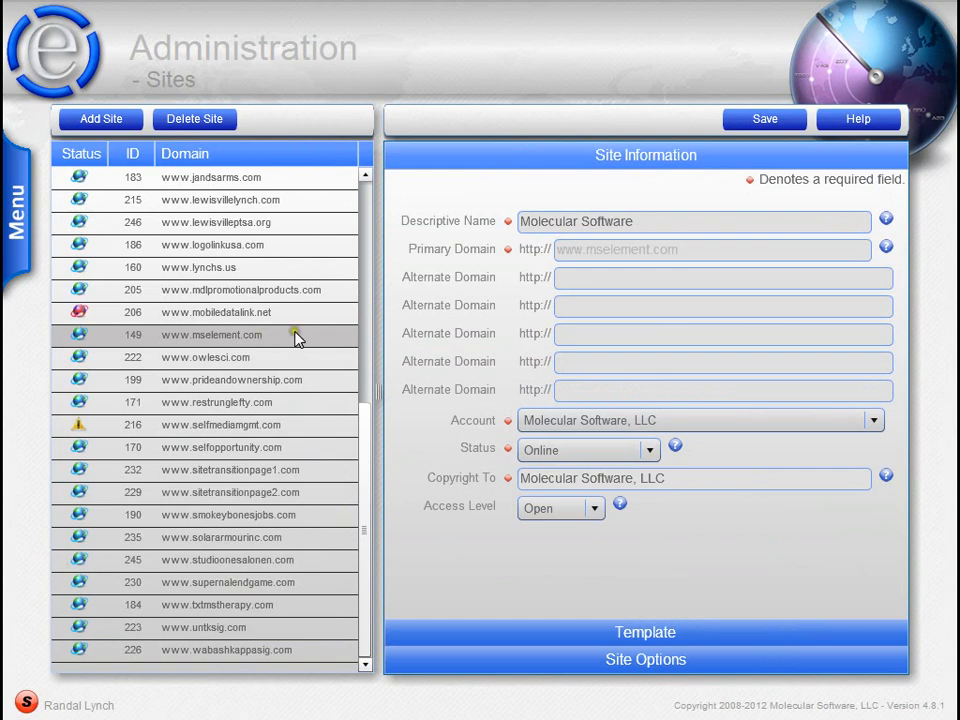
pyautogui.click(530, 661)
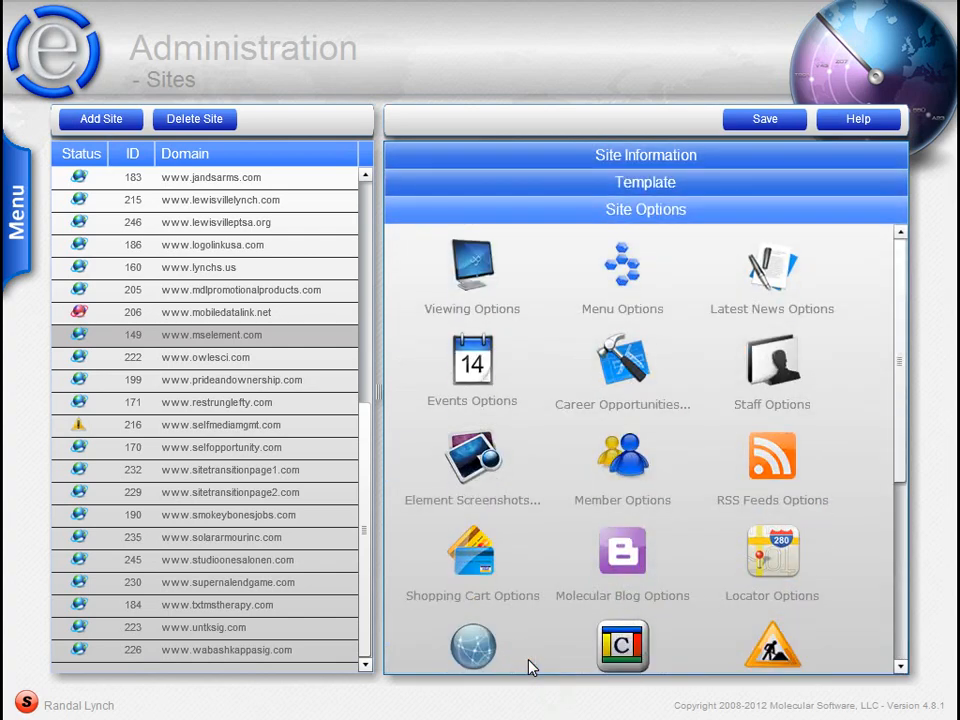
pyautogui.moveTo(898, 356)
pyautogui.mouseDown()
pyautogui.moveTo(896, 531)
pyautogui.moveTo(890, 338)
pyautogui.mouseUp()
pyautogui.click(474, 383)
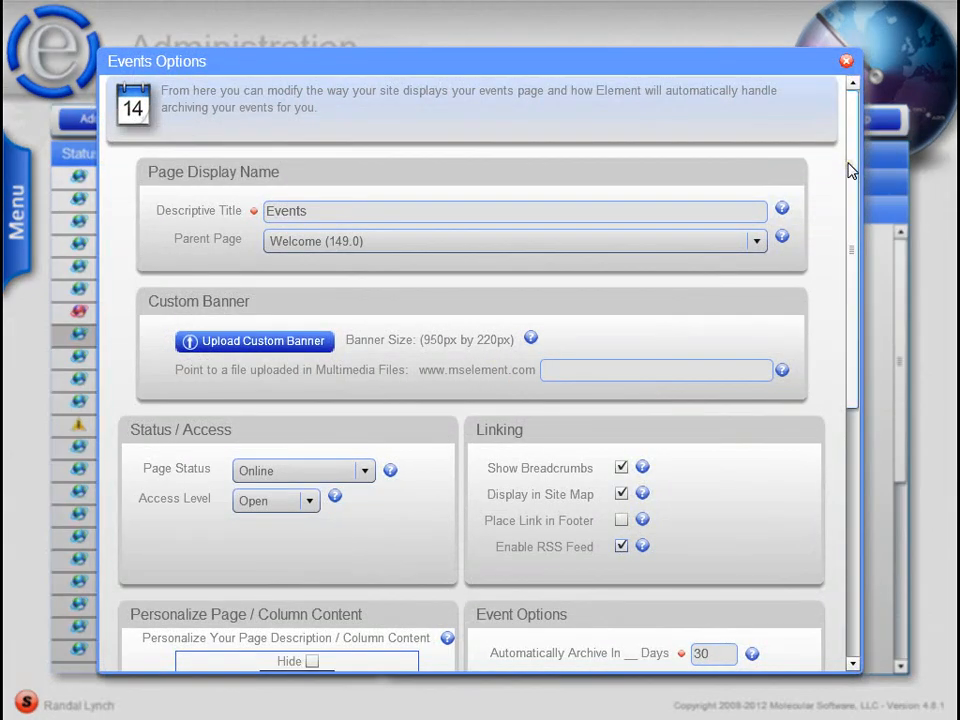
pyautogui.moveTo(848, 170); pyautogui.dragTo(866, 144)
pyautogui.click(392, 214)
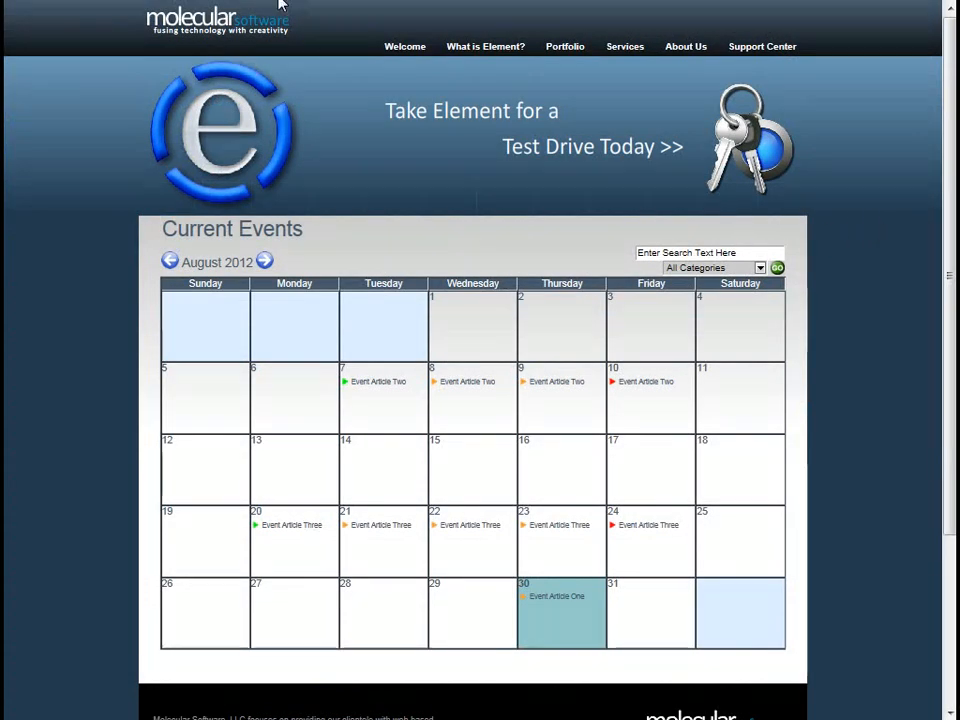
# Reload the public events calendar page and examine the events heading there and on the Welcome page
pyautogui.press('F5')
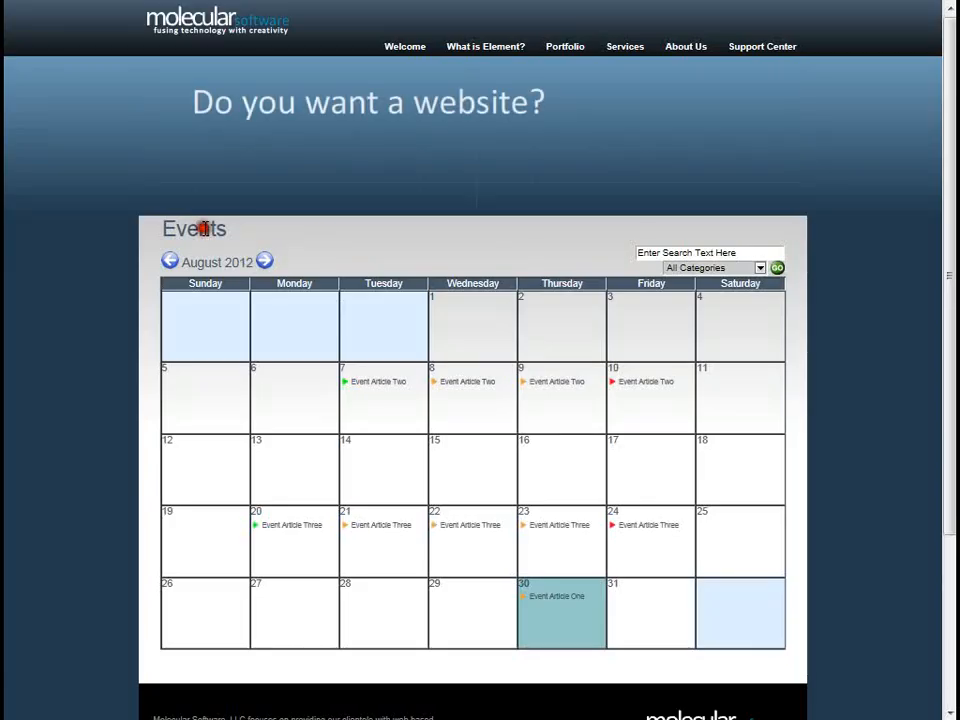
pyautogui.doubleClick(204, 228)
pyautogui.click(842, 224)
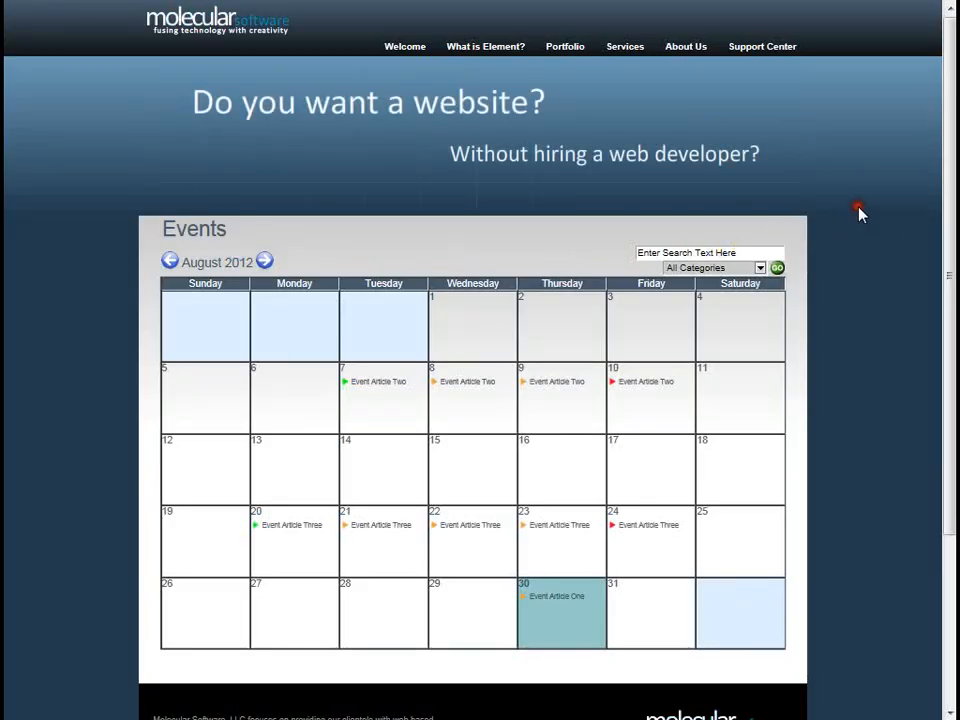
pyautogui.click(398, 48)
pyautogui.moveTo(946, 228); pyautogui.dragTo(909, 399)
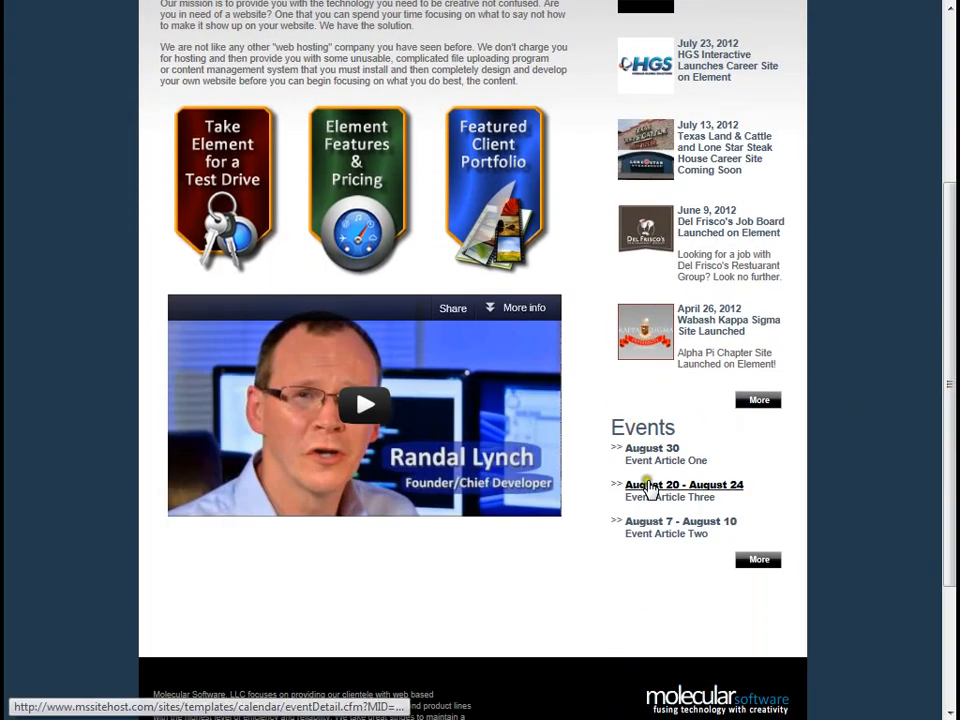
pyautogui.doubleClick(642, 427)
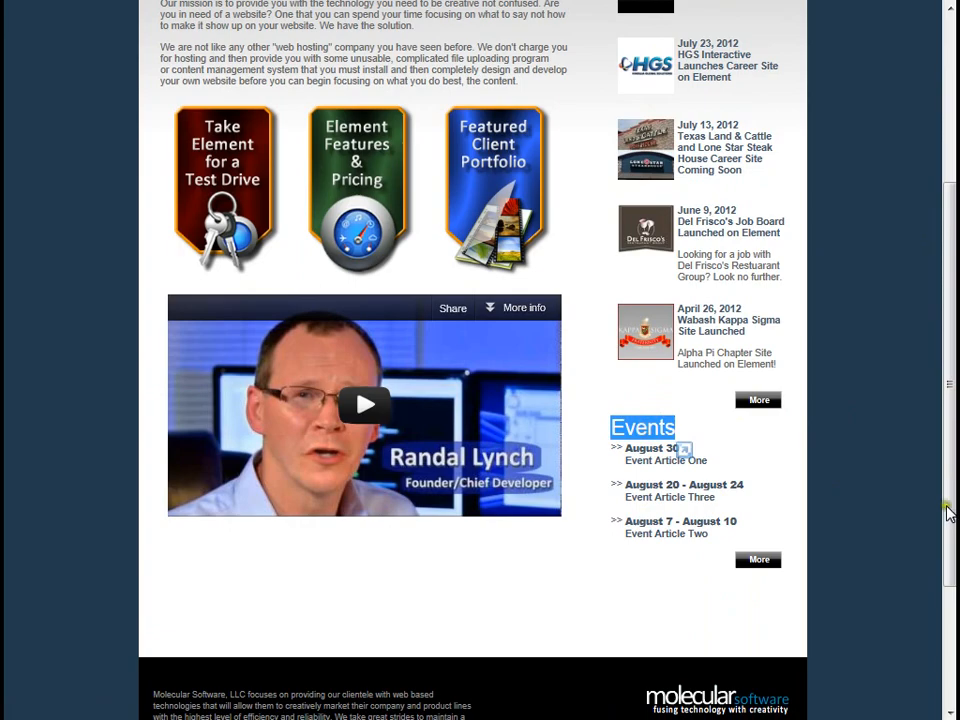
pyautogui.scroll(3, 953, 515)
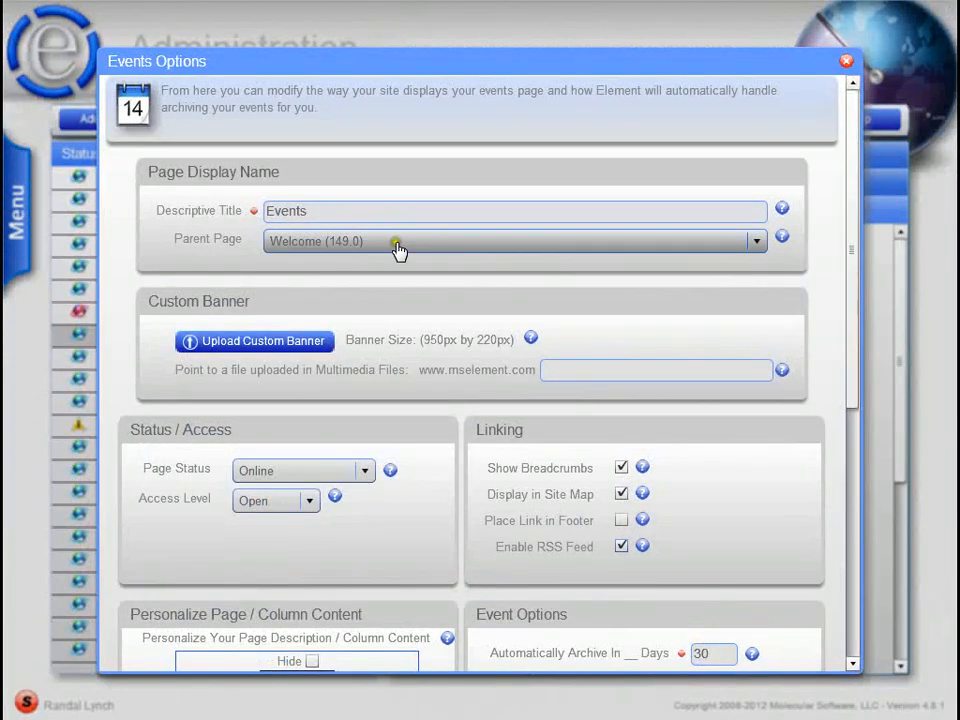
# Change the events page's descriptive title to "Current Events" and save the options
pyautogui.click(300, 212)
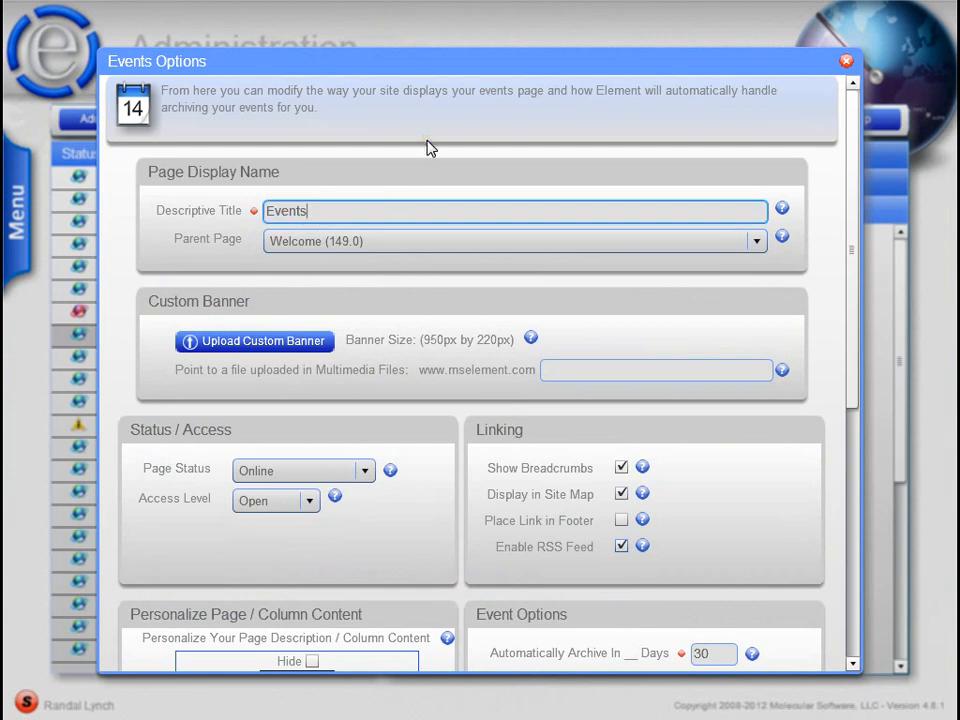
pyautogui.write('Current')
pyautogui.moveTo(853, 240); pyautogui.dragTo(845, 538)
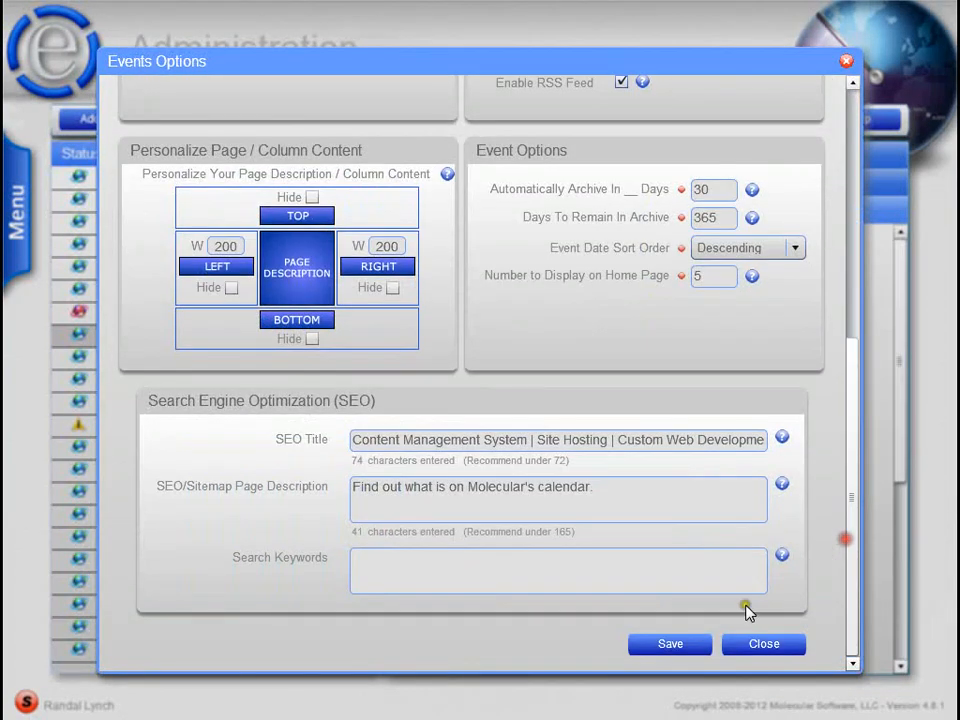
pyautogui.click(707, 645)
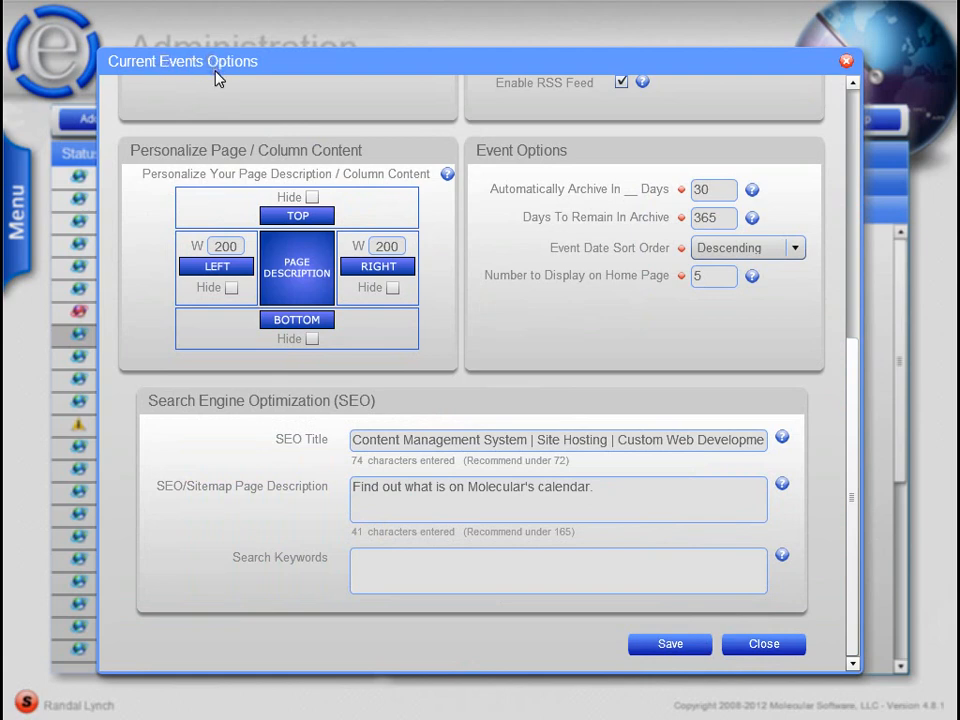
# Reload the public Welcome page and check the heading of its events section
pyautogui.click(532, 1)
pyautogui.press('F5')
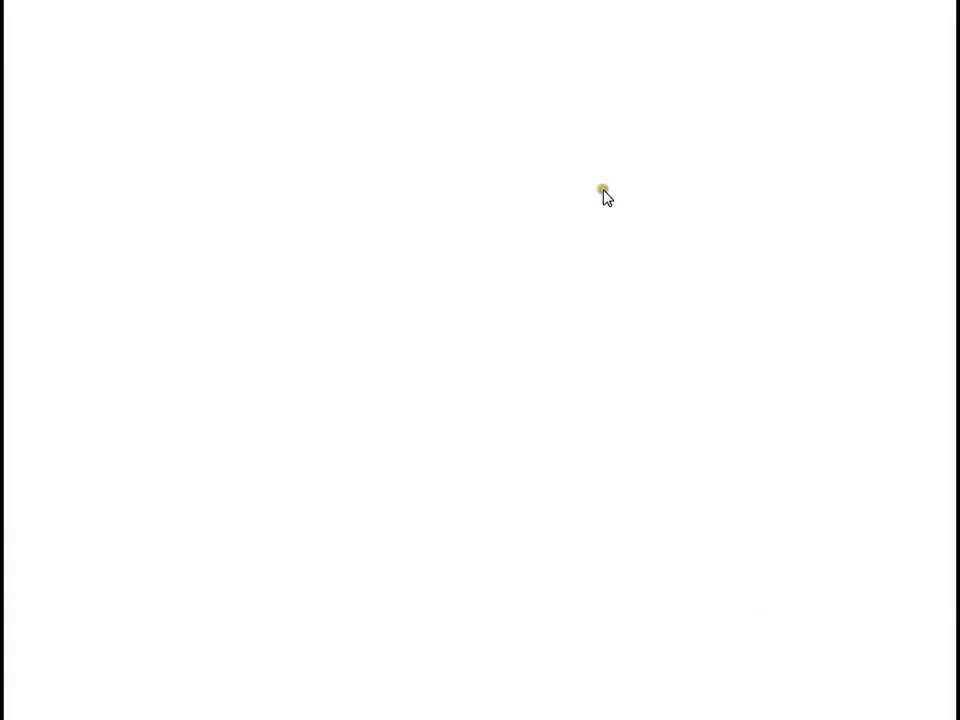
pyautogui.moveTo(948, 310); pyautogui.dragTo(945, 454)
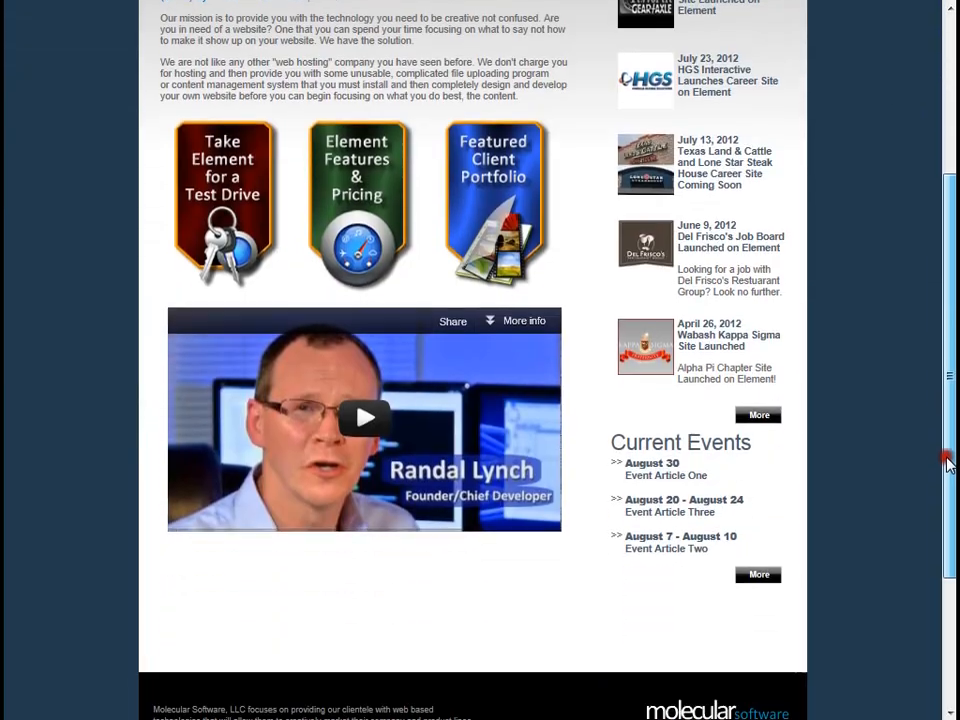
pyautogui.moveTo(611, 428); pyautogui.dragTo(724, 455)
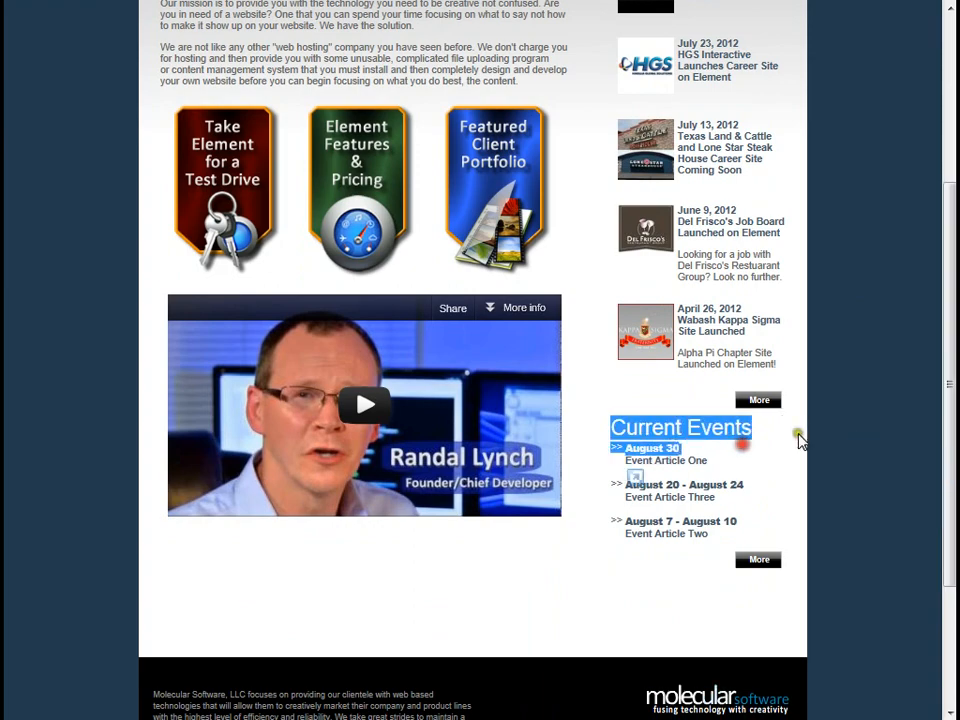
pyautogui.click(821, 420)
pyautogui.moveTo(947, 399); pyautogui.dragTo(948, 200)
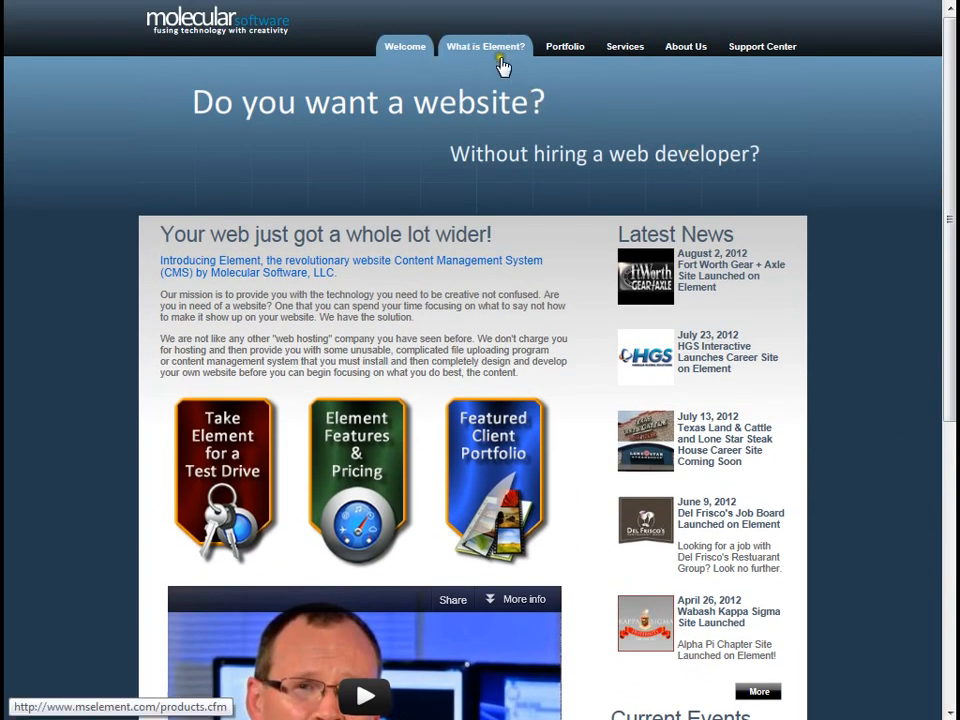
# Open the full events calendar from the Welcome page's events section and check the page heading
pyautogui.scroll(-3, 864, 429)
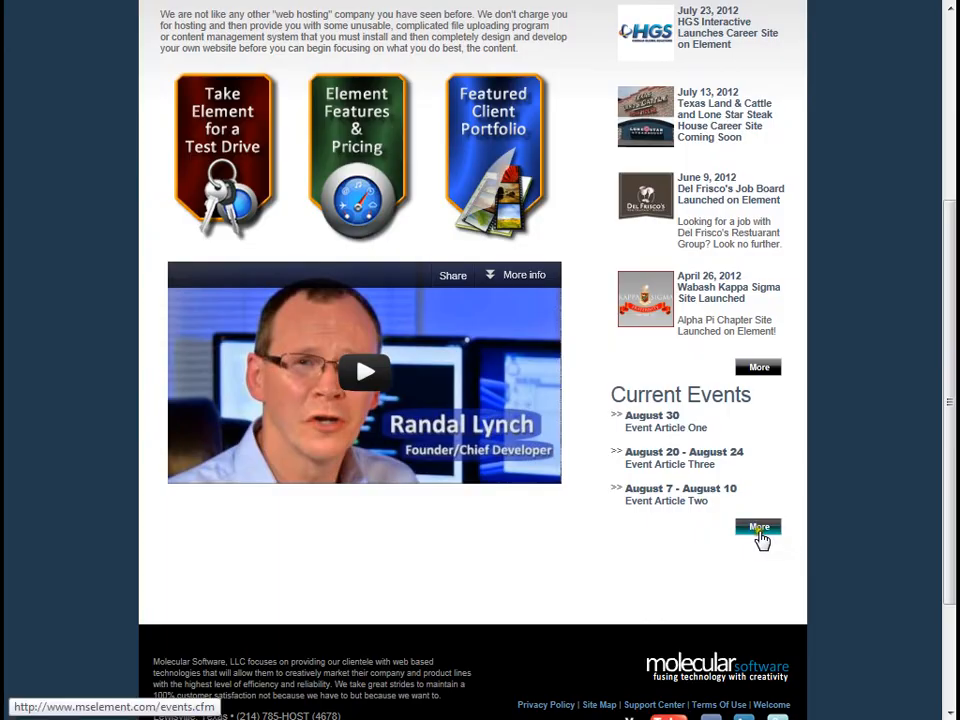
pyautogui.click(774, 525)
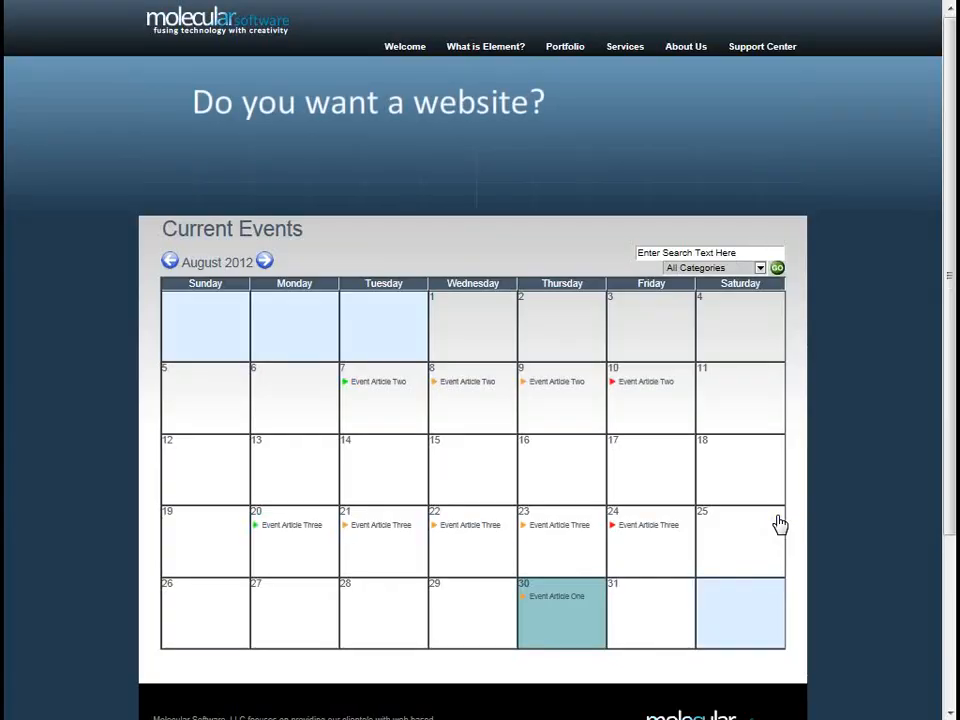
pyautogui.moveTo(166, 226); pyautogui.dragTo(288, 230)
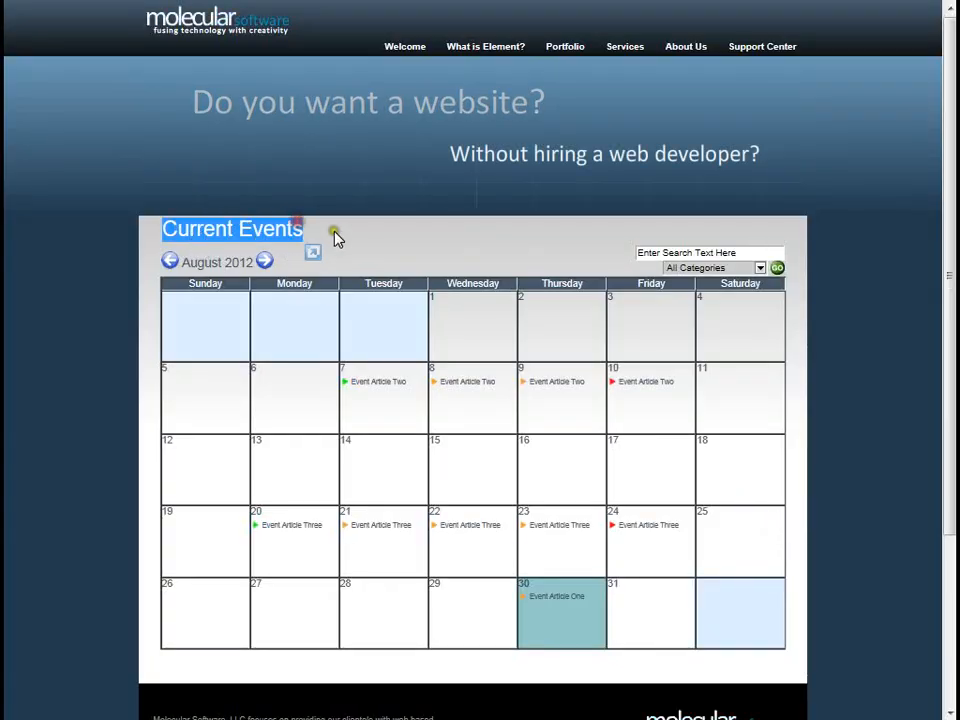
pyautogui.click(381, 246)
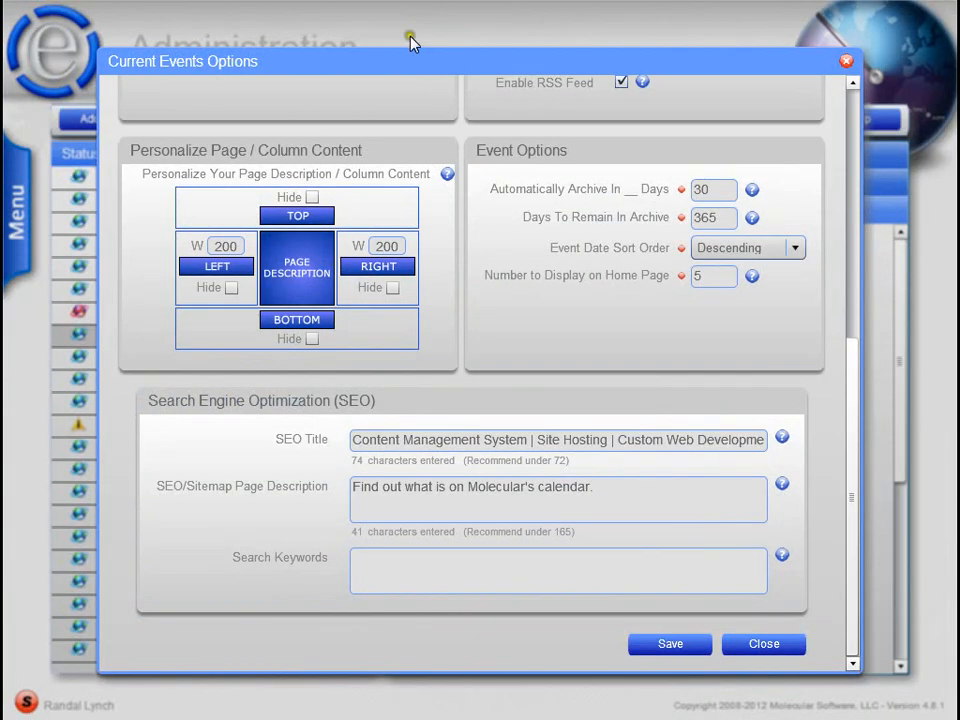
# Browse the parent pages available for the events page, keeping Welcome (149.0) selected
pyautogui.moveTo(854, 394); pyautogui.dragTo(853, 129)
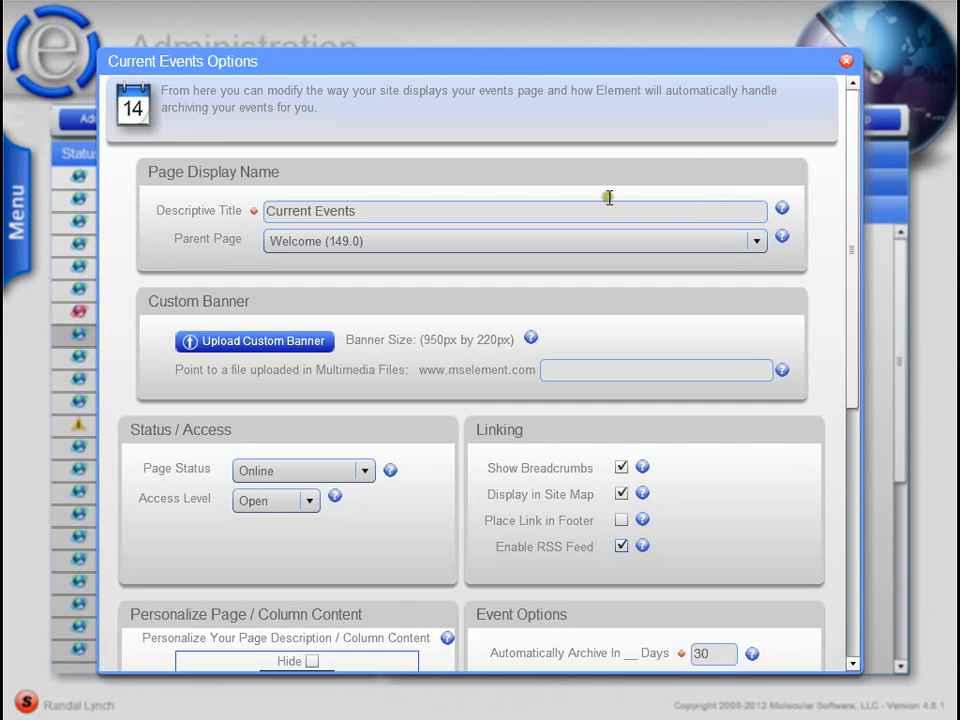
pyautogui.click(517, 243)
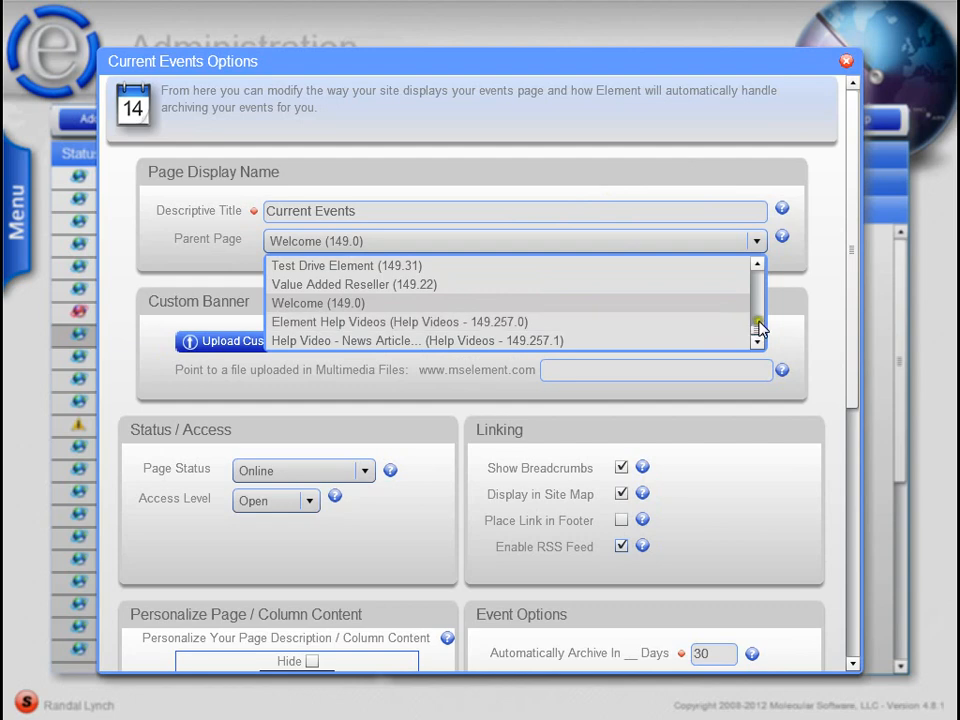
pyautogui.scroll(6, 757, 297)
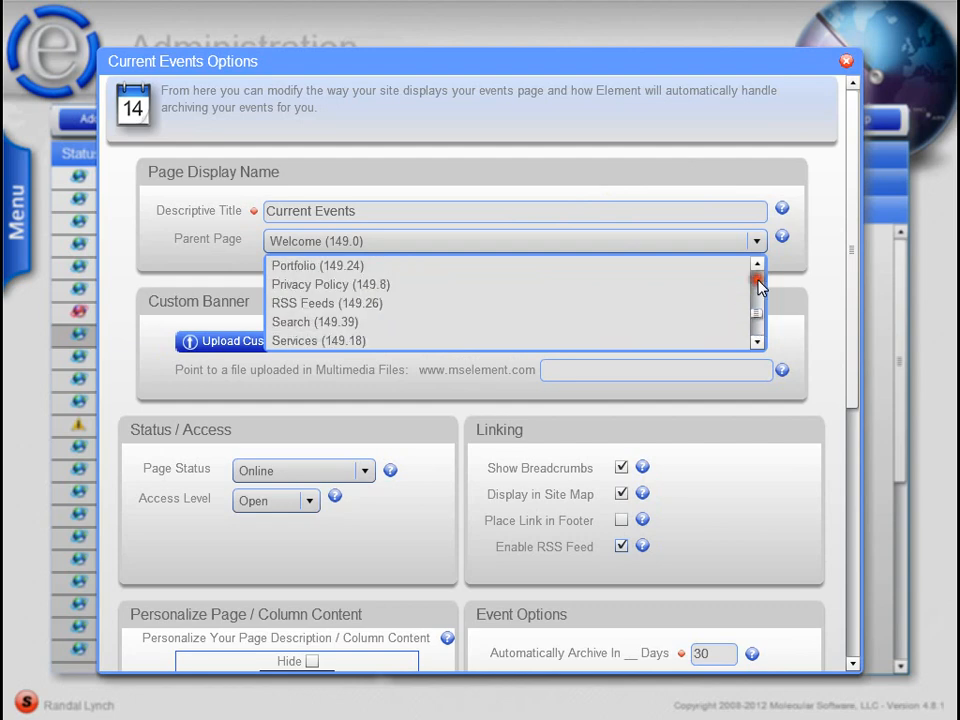
pyautogui.scroll(3, 758, 282)
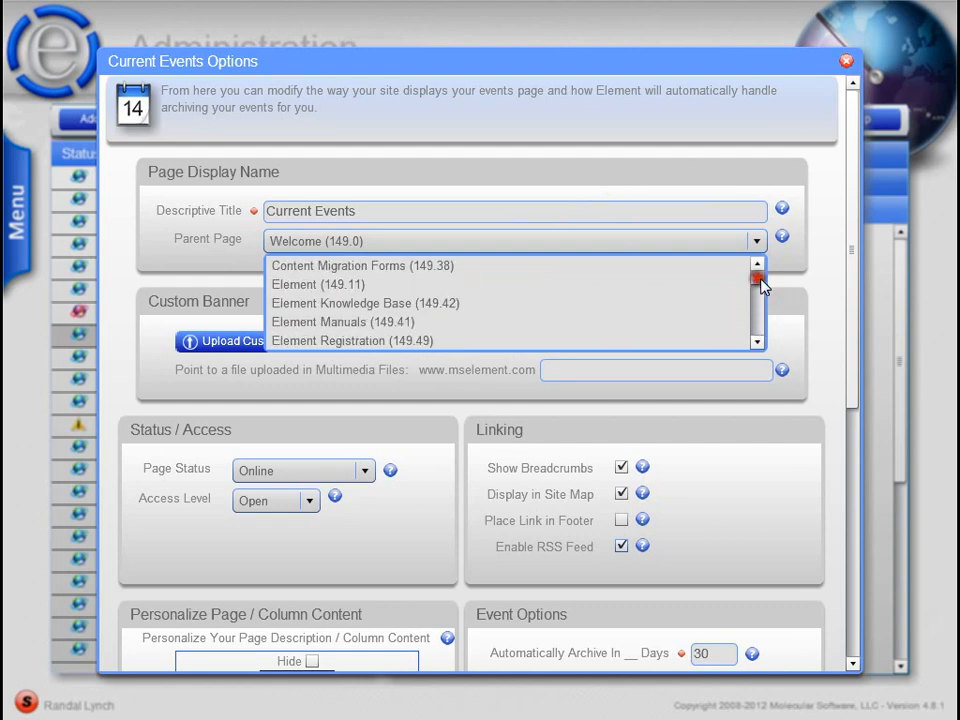
pyautogui.click(810, 255)
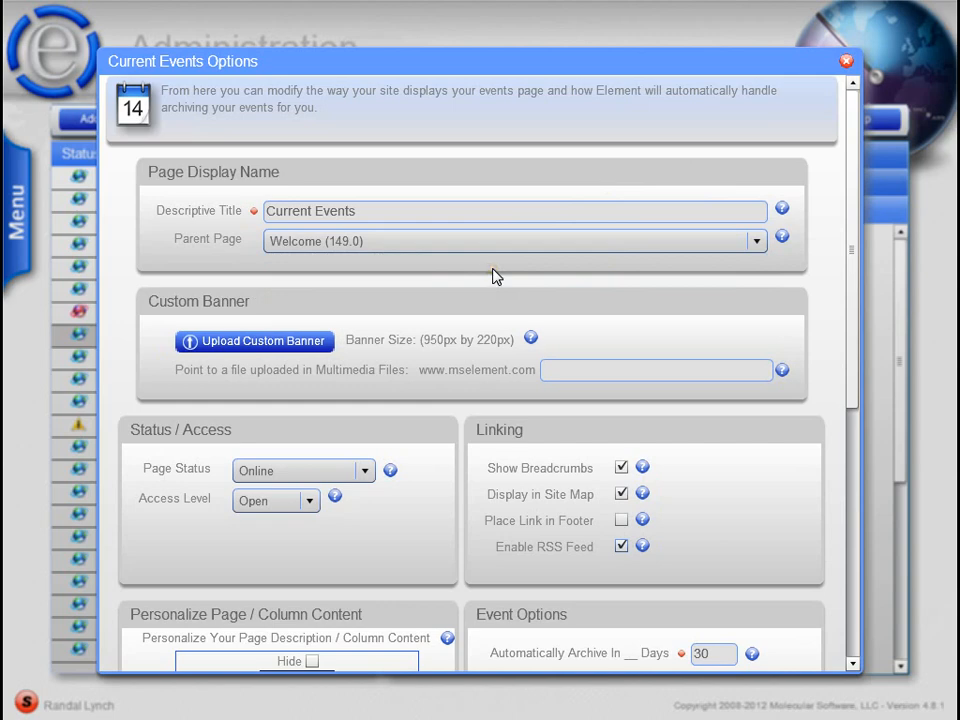
pyautogui.click(583, 245)
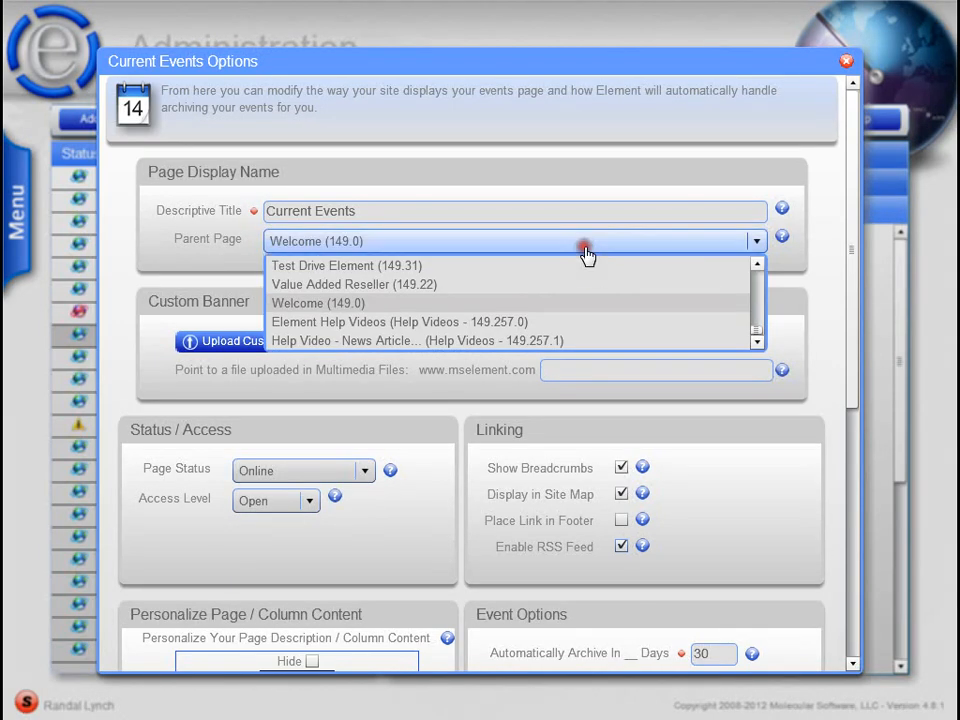
pyautogui.click(838, 252)
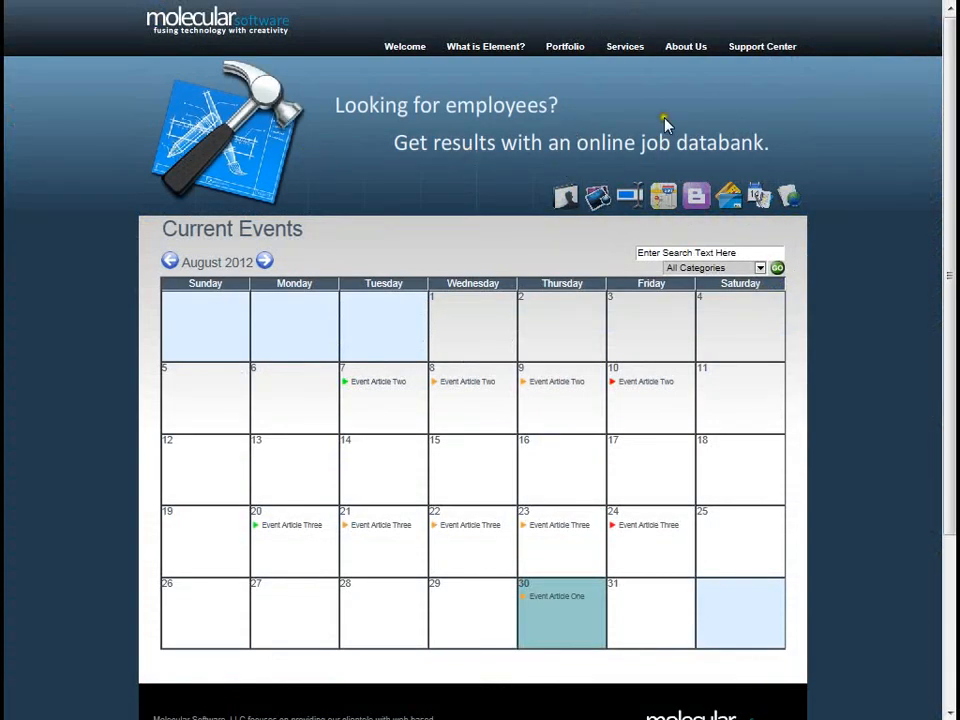
# Return to administration, close the events options, and review the site's custom banner settings in the Viewing Options
pyautogui.click(412, 3)
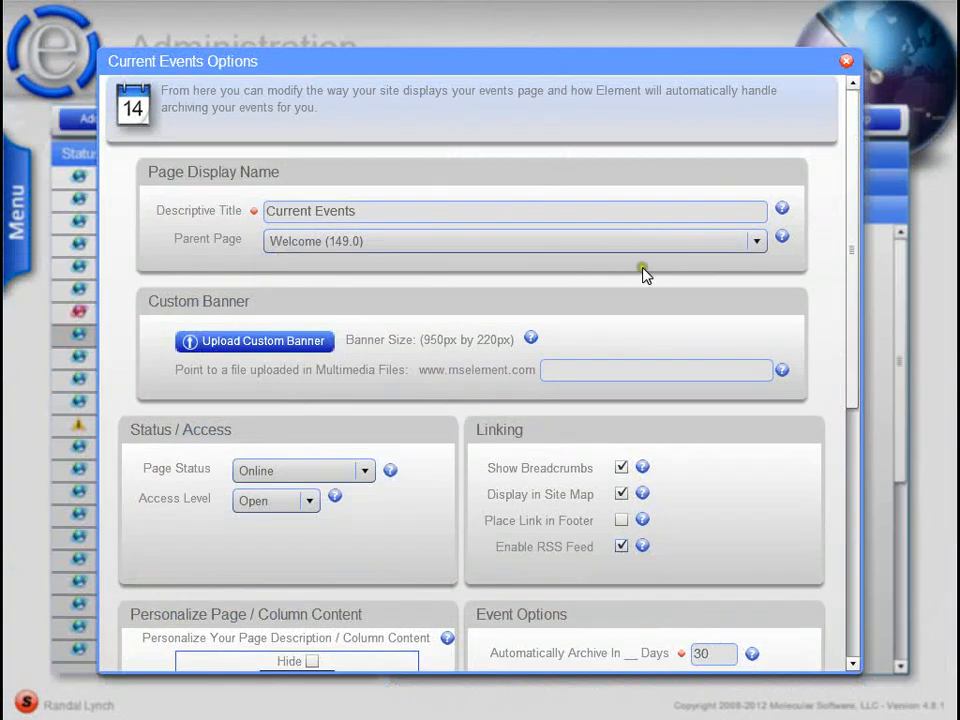
pyautogui.click(845, 63)
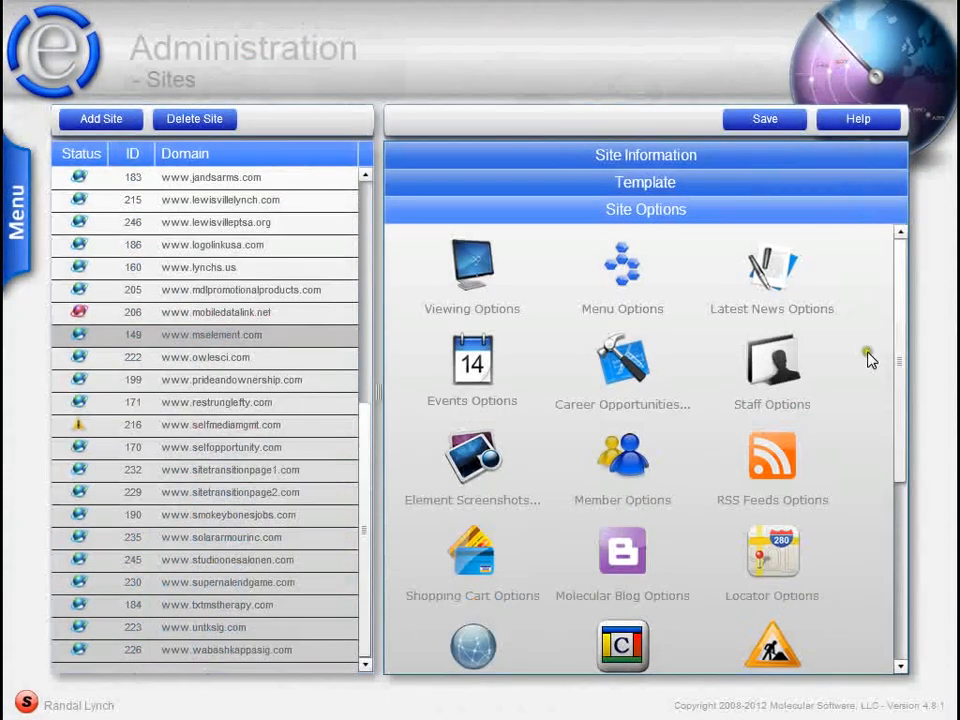
pyautogui.click(477, 276)
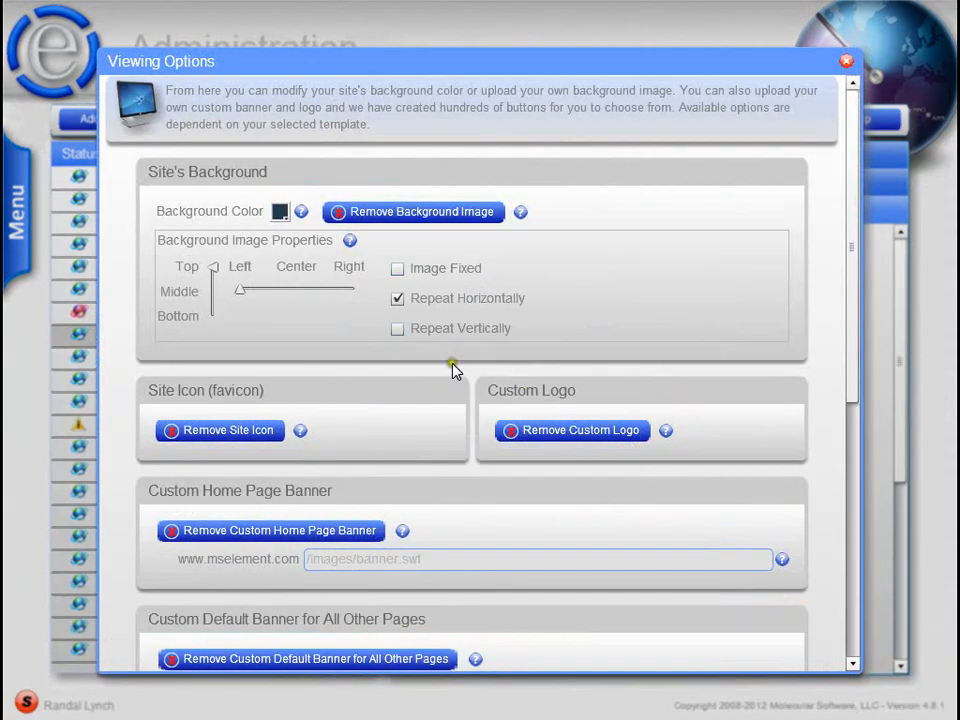
pyautogui.scroll(-1, 508, 561)
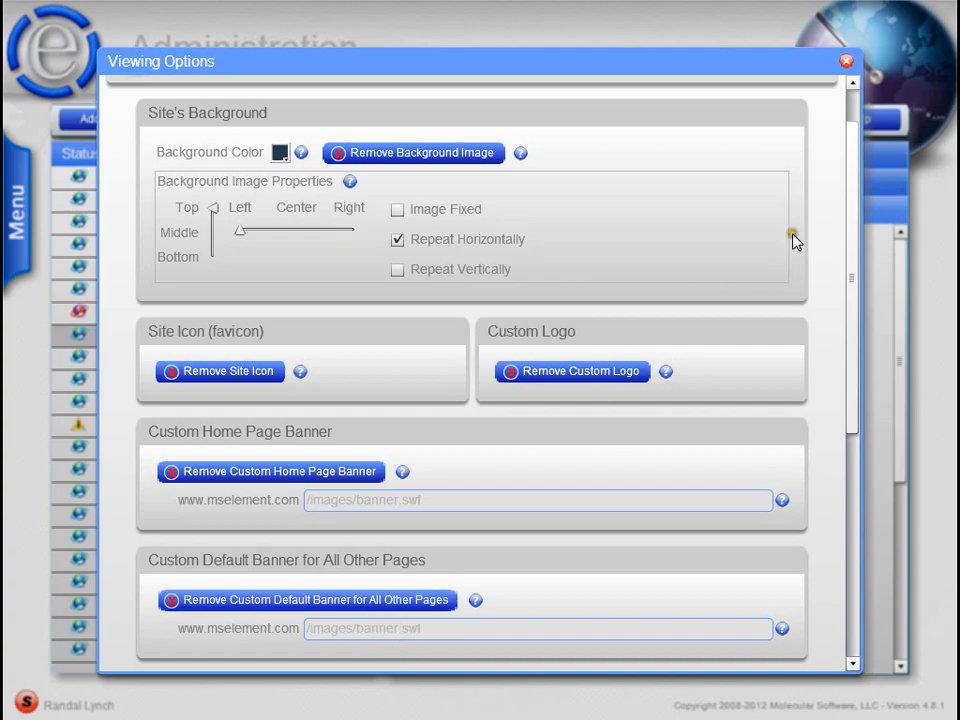
pyautogui.click(846, 62)
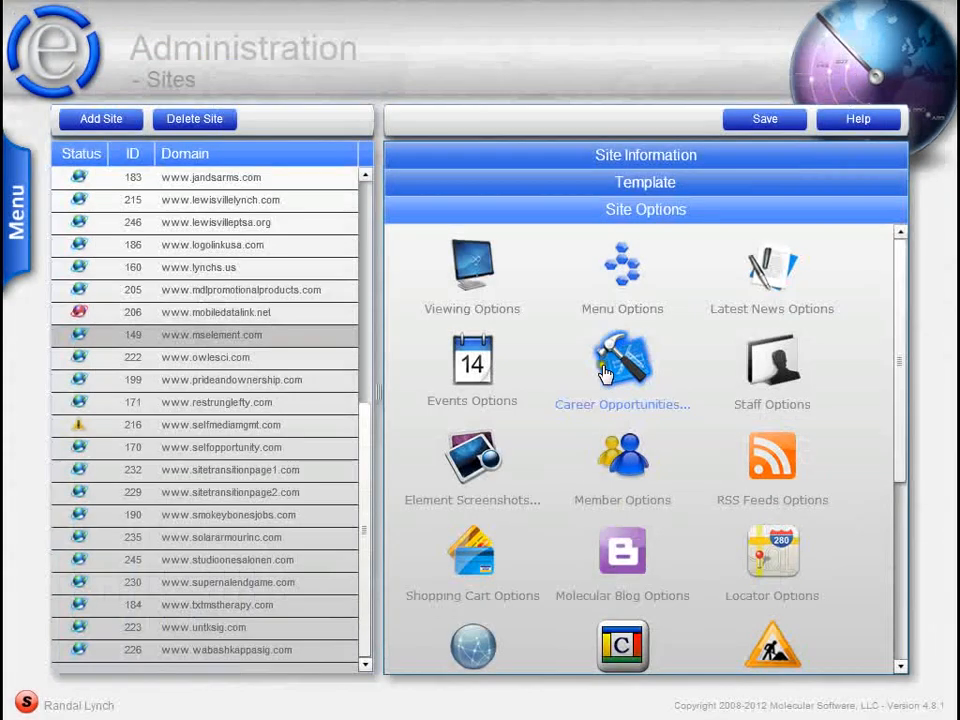
# Open the Events Options and upload t2banner.jpg as the events page's custom banner
pyautogui.click(472, 362)
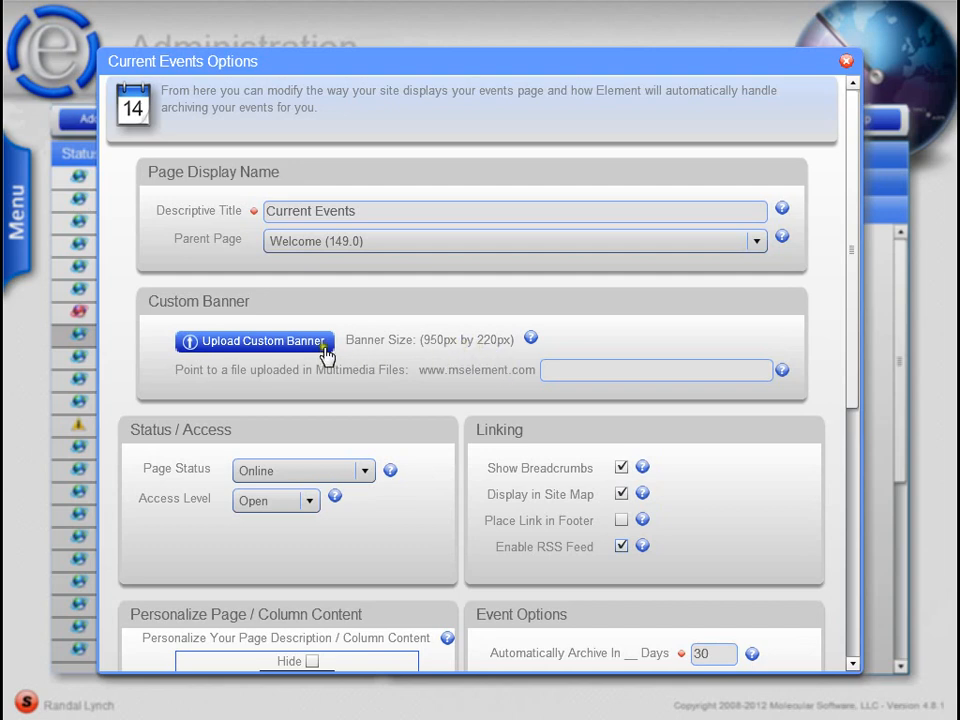
pyautogui.click(275, 346)
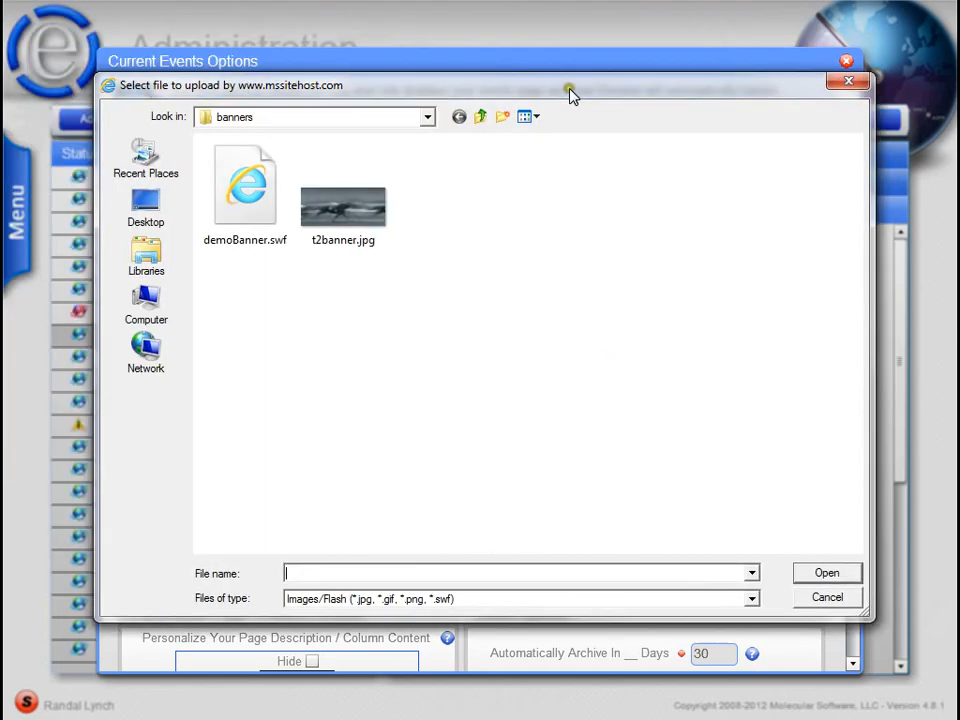
pyautogui.click(404, 224)
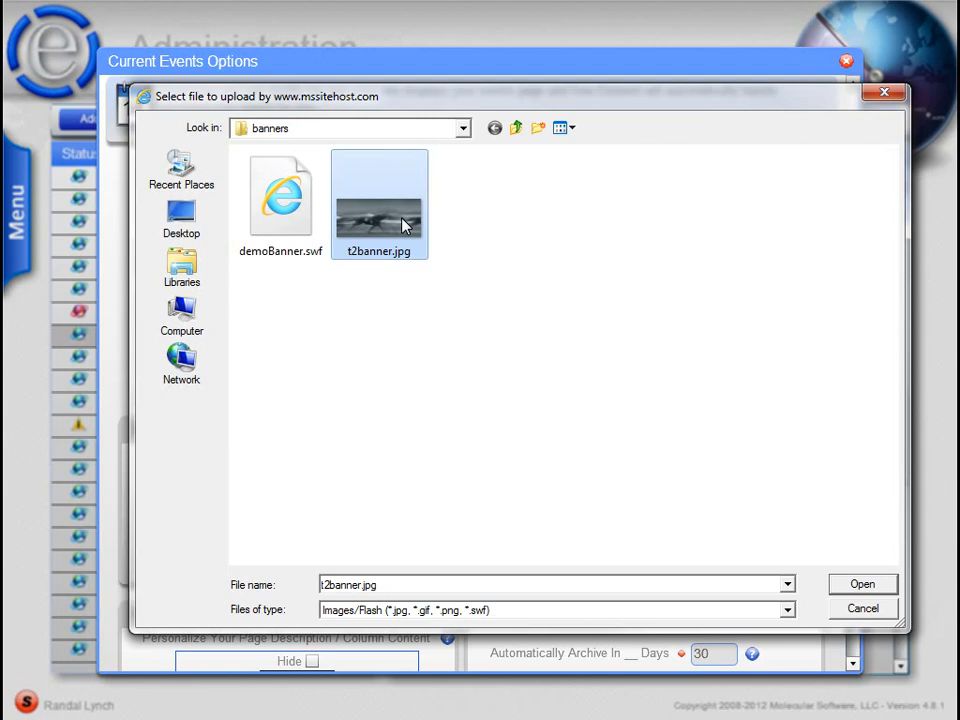
pyautogui.doubleClick(405, 225)
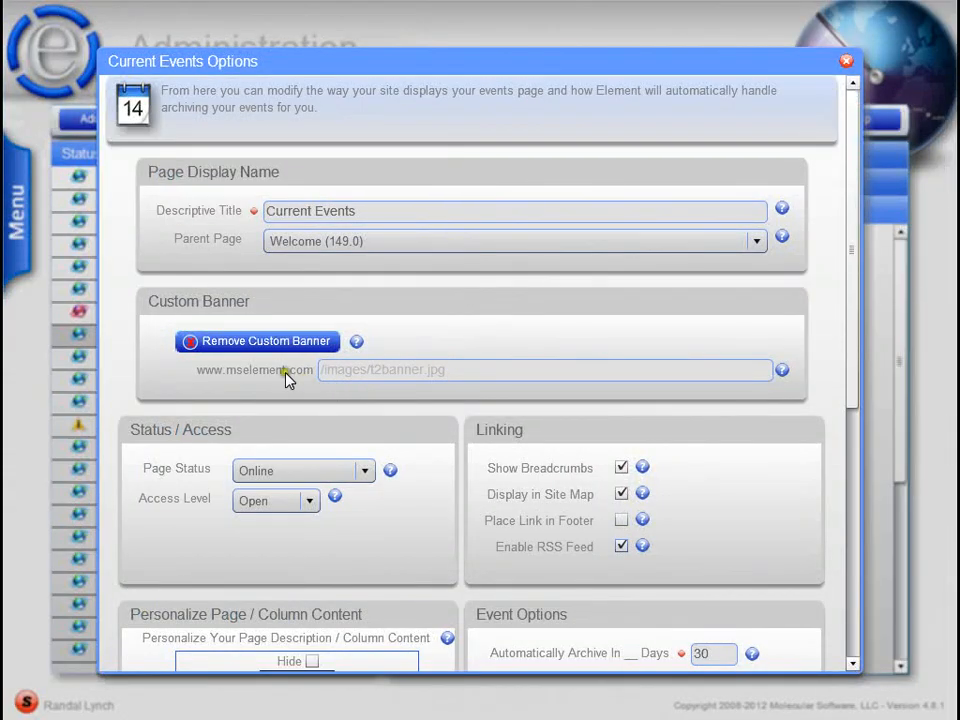
# Remove the custom banner to return to the default template banner, and reload the public events page to check it
pyautogui.click(276, 347)
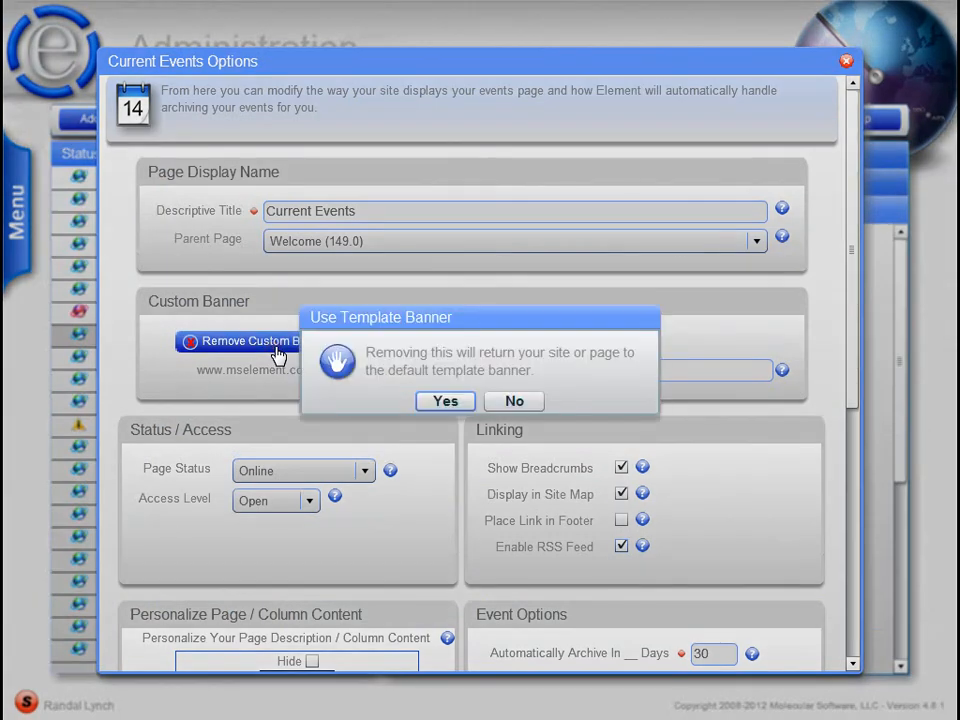
pyautogui.click(445, 402)
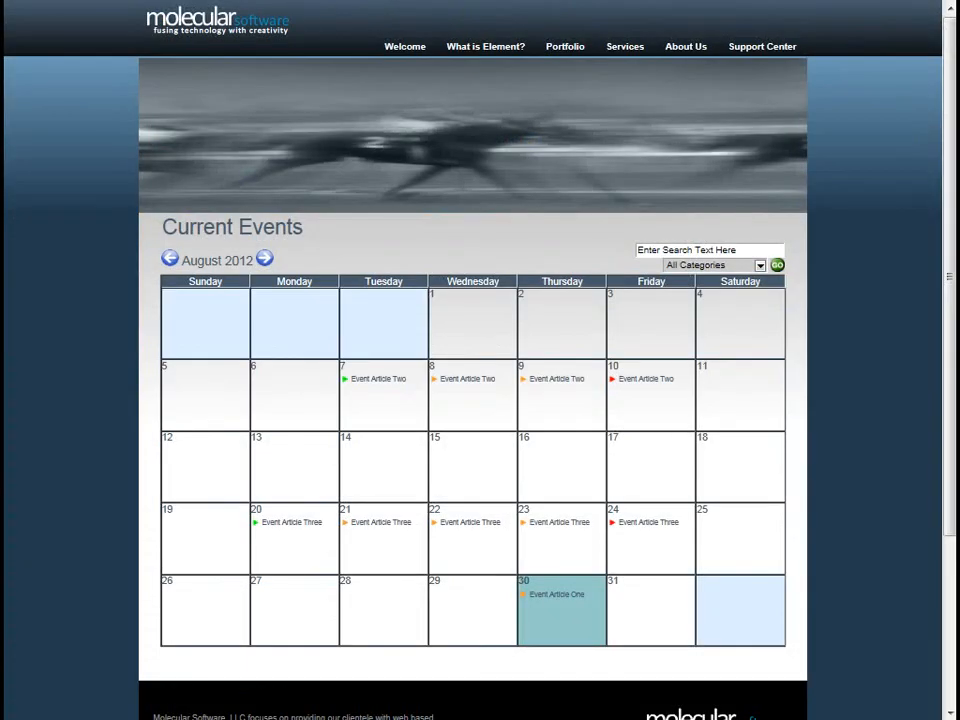
pyautogui.press('F5')
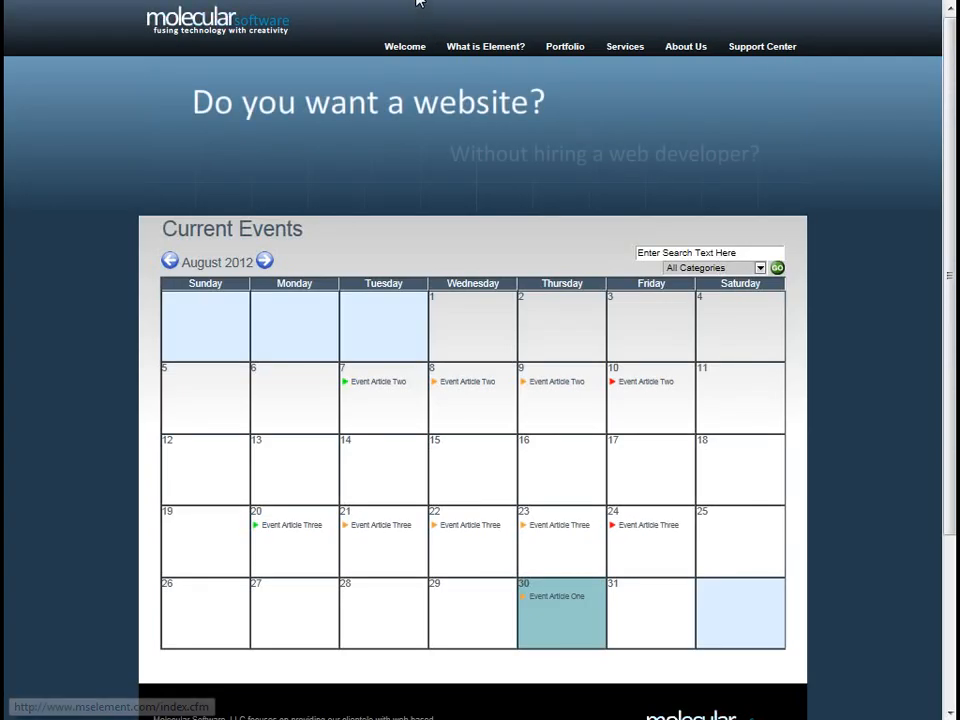
# Back in administration, enter /resources/images/eventBanner.jpg as the Multimedia Files banner path and clear the field again
pyautogui.click(418, 2)
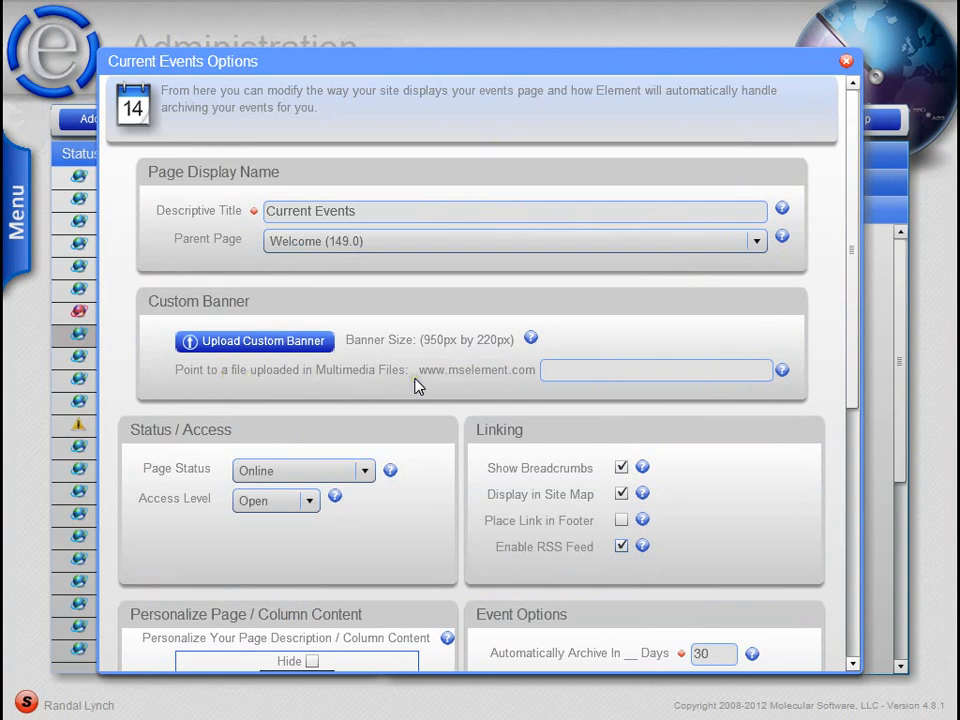
pyautogui.click(622, 369)
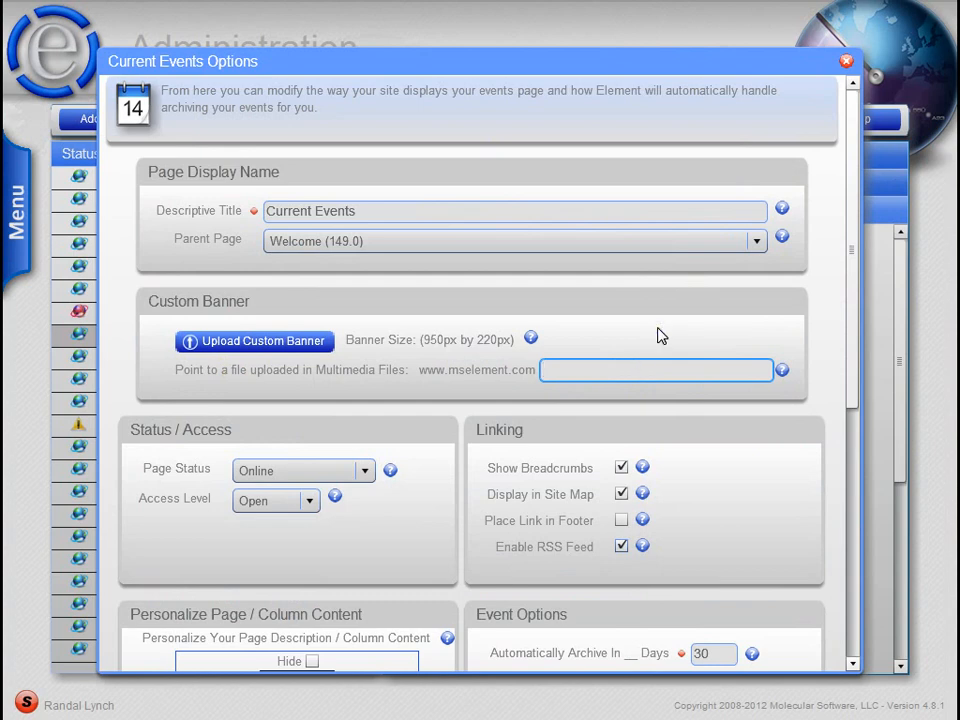
pyautogui.click(575, 377)
pyautogui.click(668, 346)
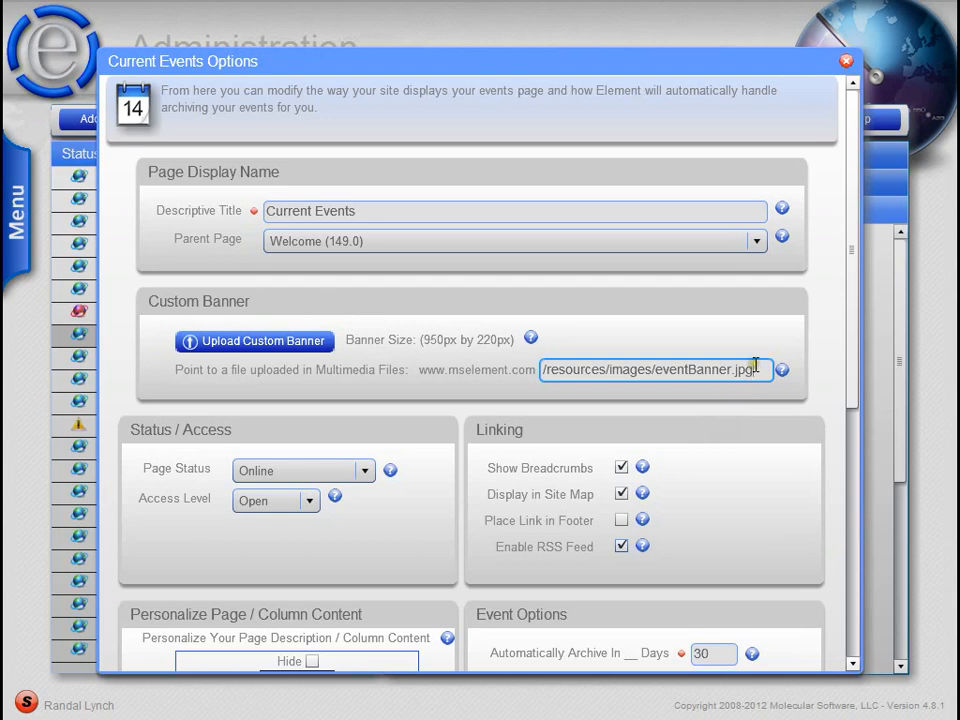
pyautogui.moveTo(754, 369); pyautogui.dragTo(489, 390)
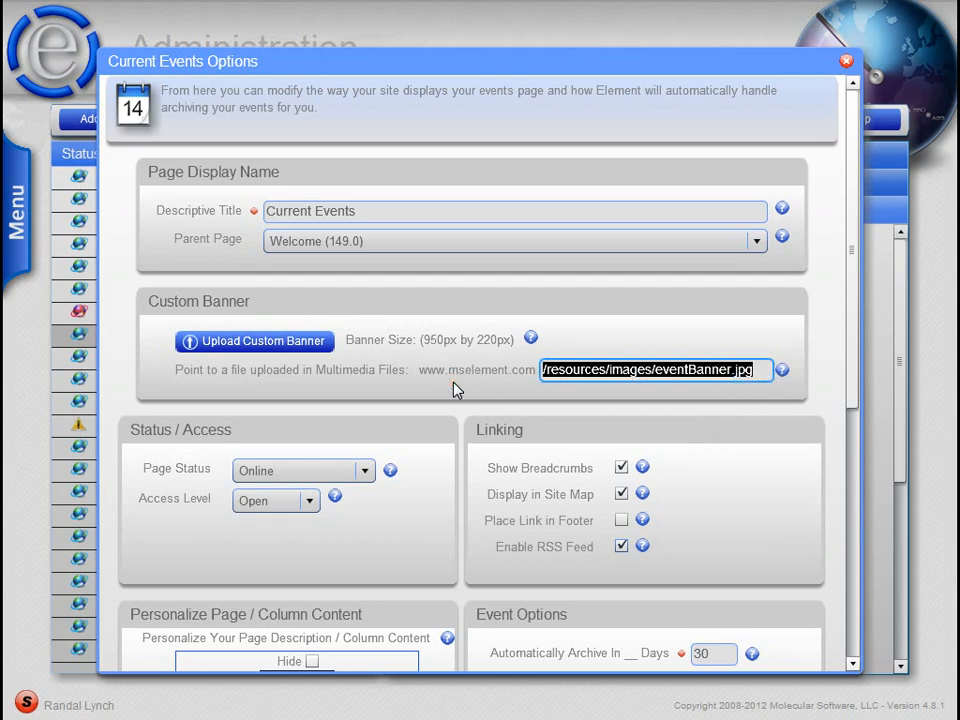
pyautogui.press('BackSpace')
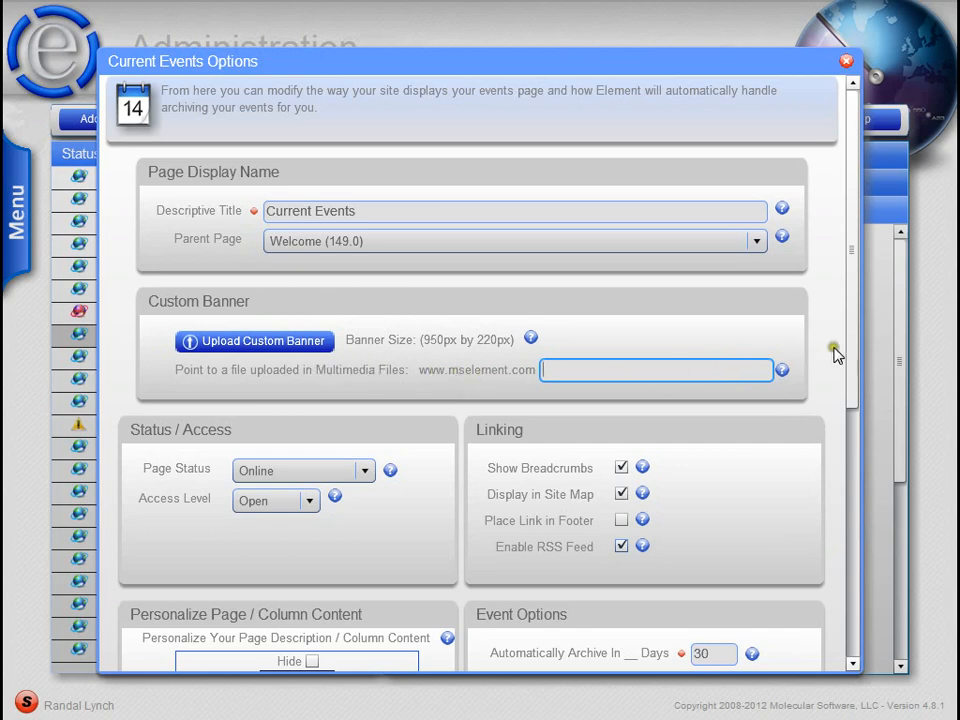
# Set the events page's Page Status to Under Construction, save, and reload the public events page to check it
pyautogui.moveTo(852, 332); pyautogui.dragTo(845, 478)
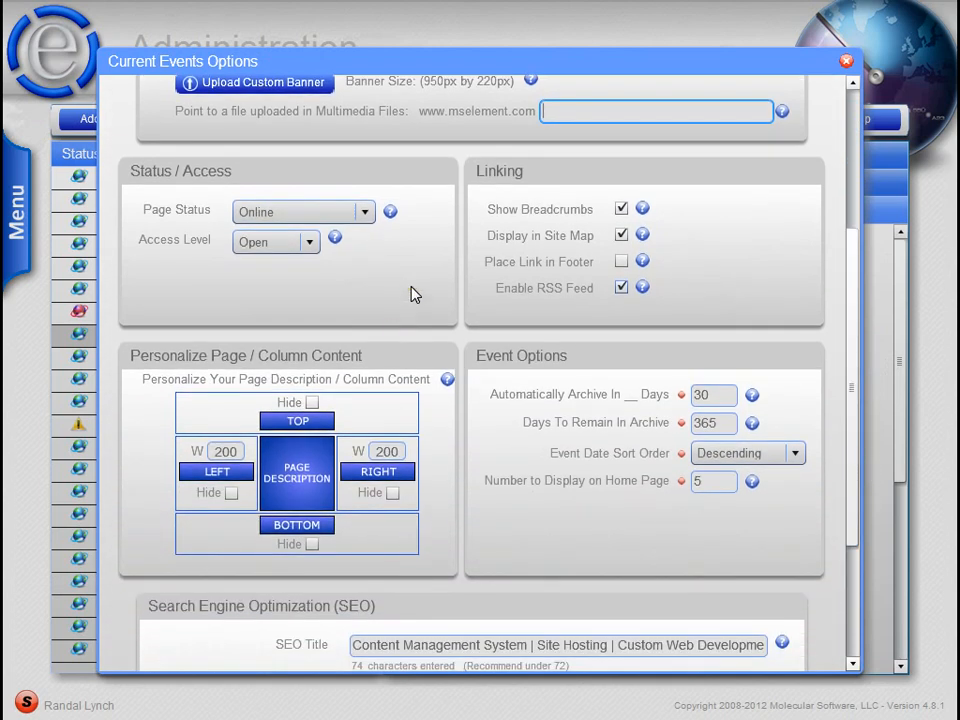
pyautogui.click(347, 214)
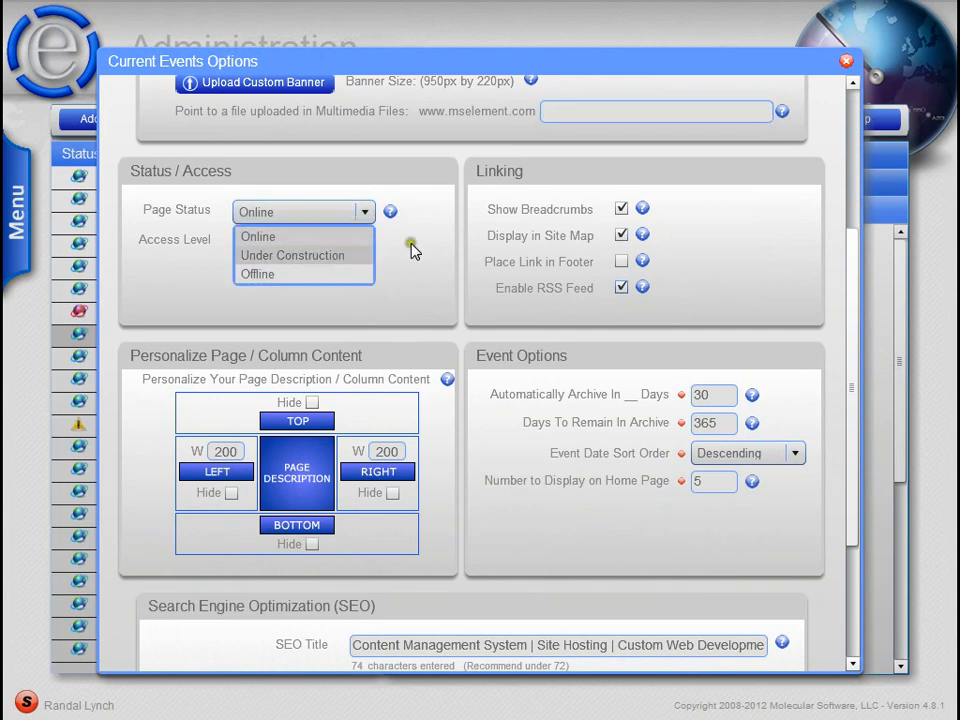
pyautogui.click(443, 237)
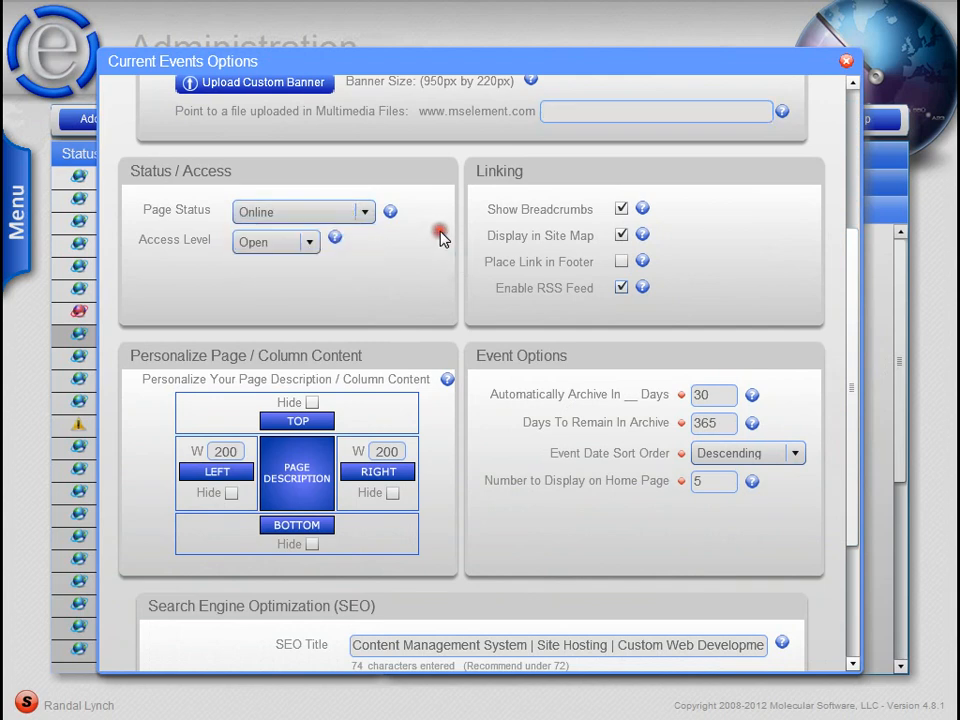
pyautogui.click(347, 212)
pyautogui.click(330, 256)
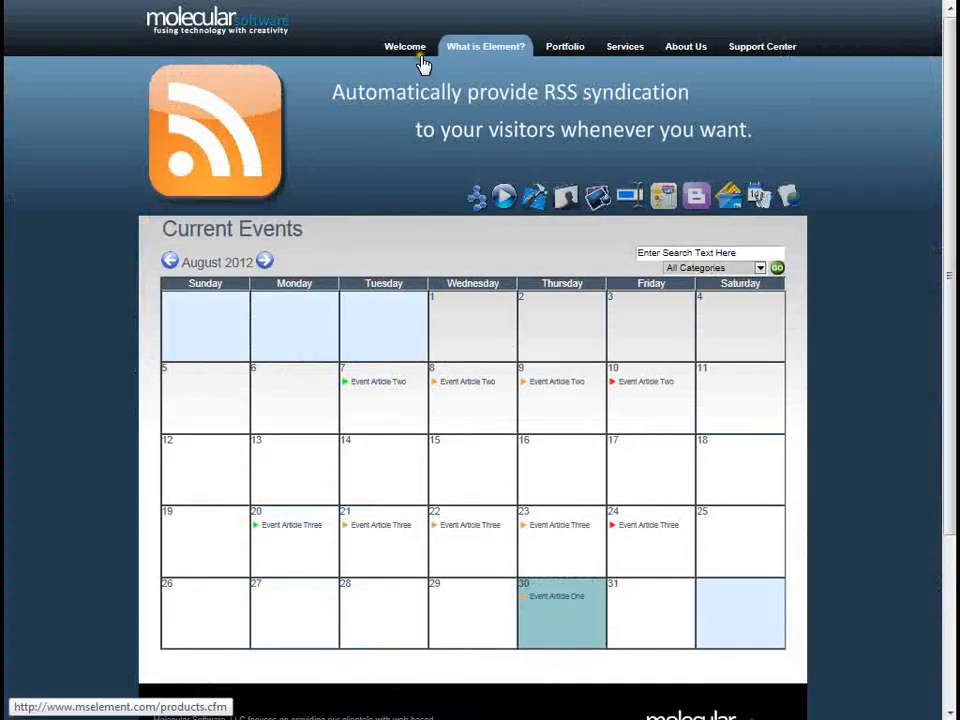
pyautogui.click(280, 1)
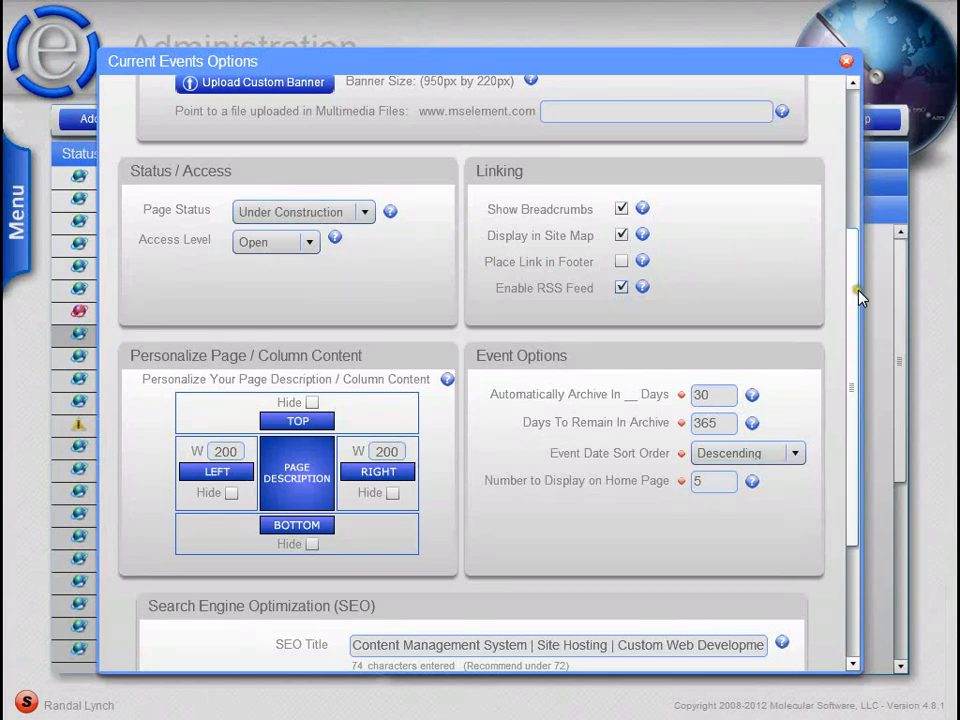
pyautogui.moveTo(857, 296); pyautogui.dragTo(707, 621)
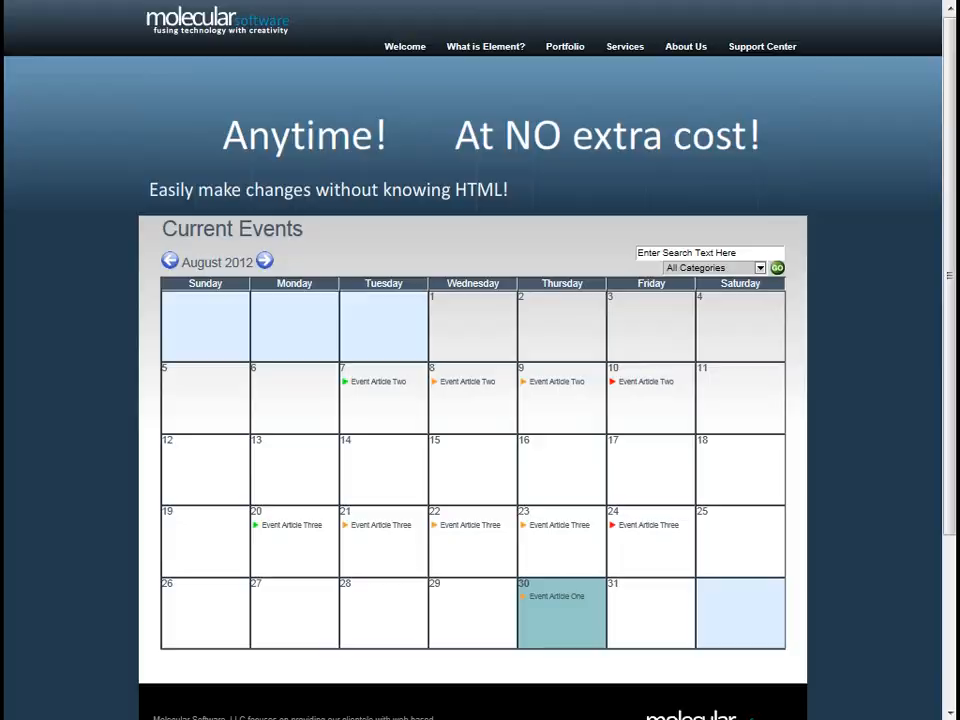
pyautogui.press('F5')
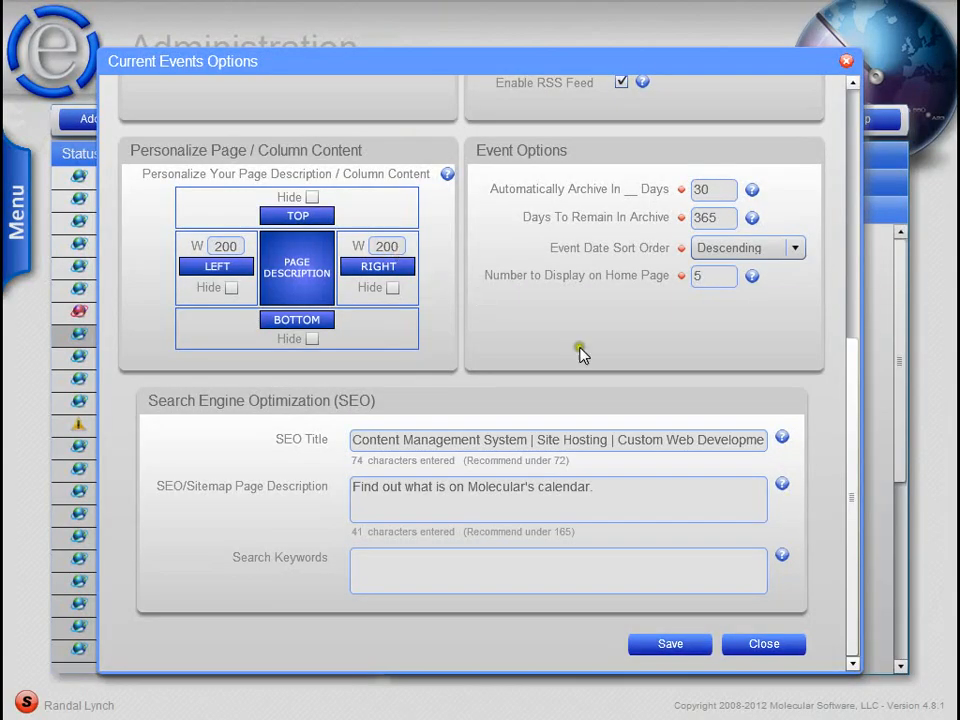
# Set the events page's Page Status back to Online, save, and close the events options
pyautogui.moveTo(857, 398); pyautogui.dragTo(858, 160)
pyautogui.click(362, 460)
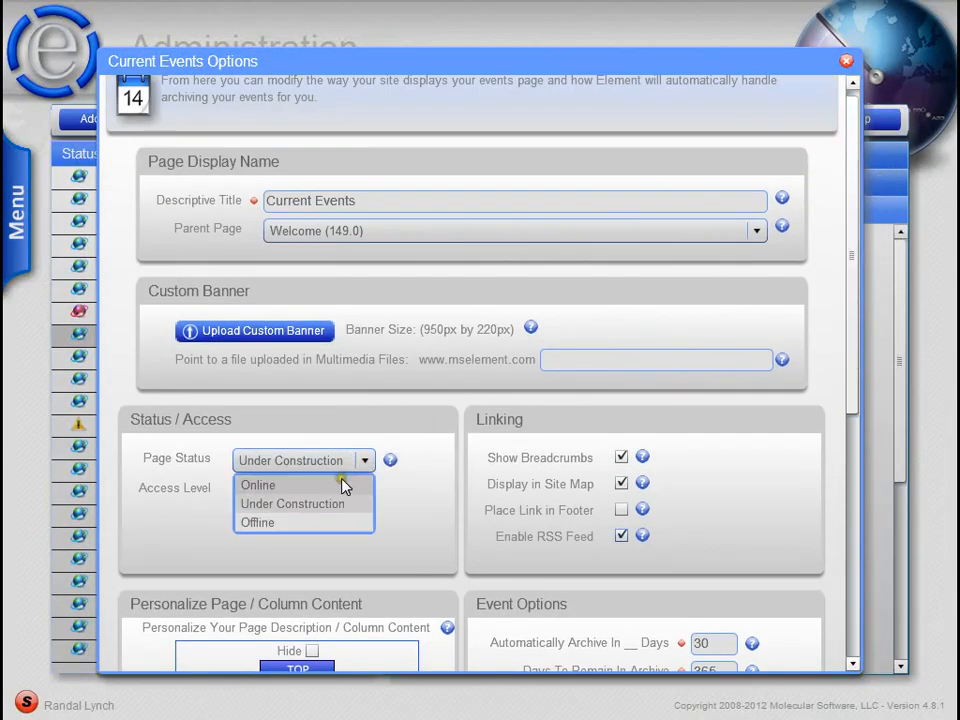
pyautogui.click(343, 484)
pyautogui.moveTo(856, 317); pyautogui.dragTo(842, 580)
pyautogui.moveTo(853, 497); pyautogui.dragTo(861, 255)
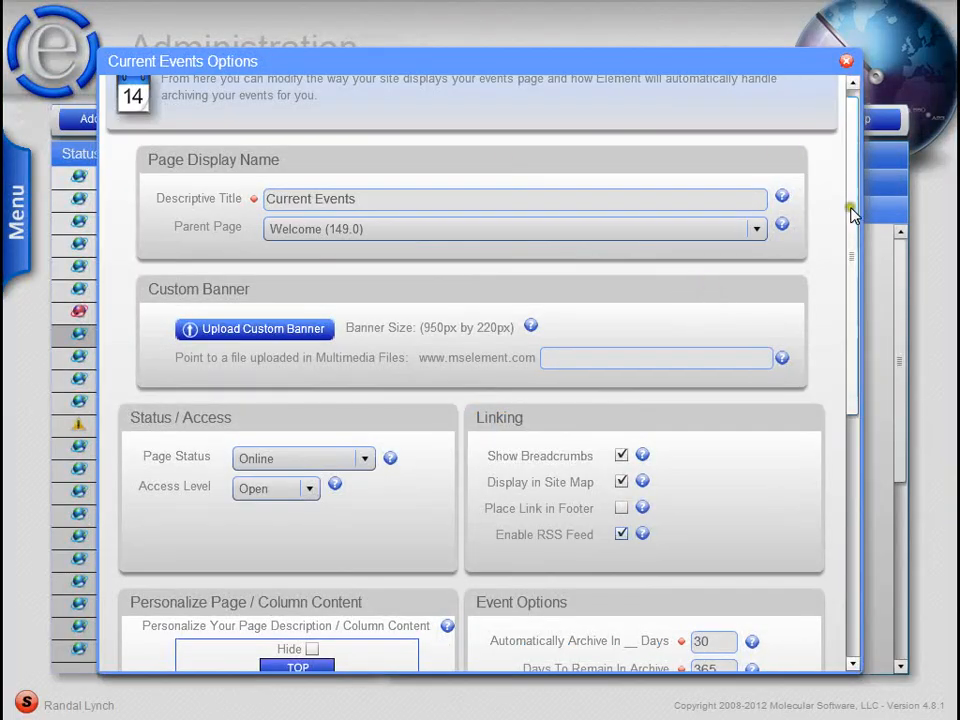
pyautogui.moveTo(858, 235); pyautogui.dragTo(842, 535)
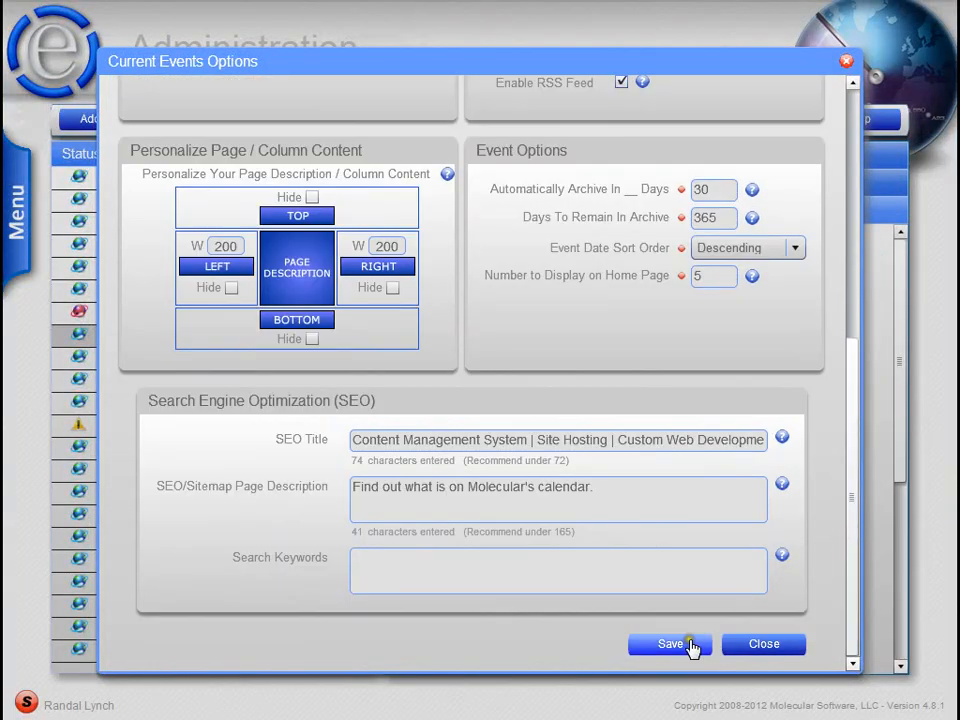
pyautogui.click(846, 63)
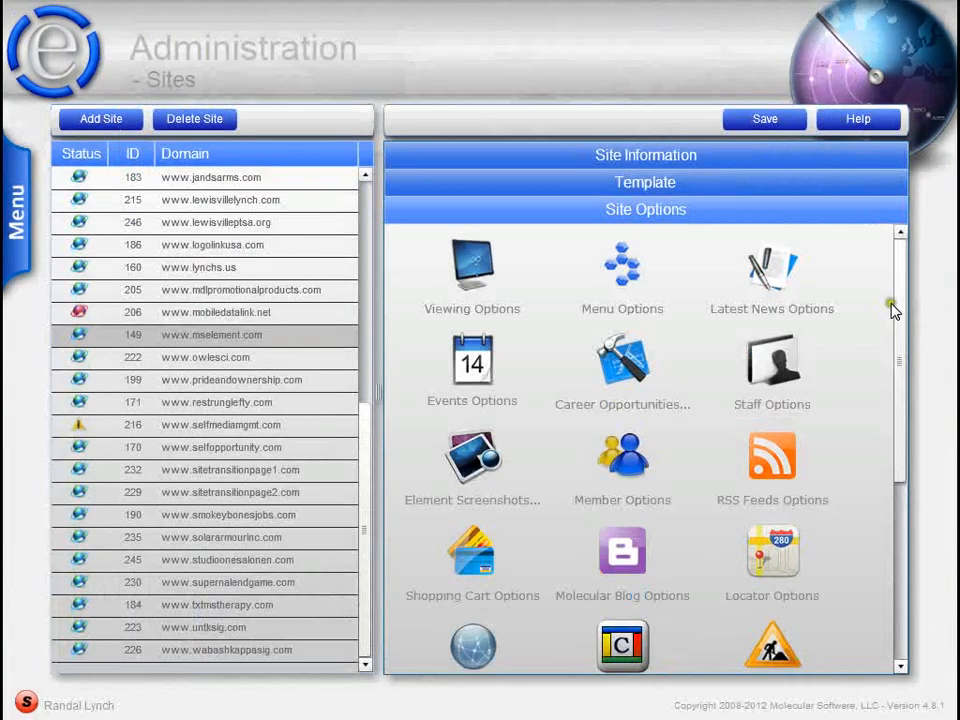
# Look at the content editors for the Under Construction and Offline pages in the site's Status Pages options
pyautogui.scroll(-2, 900, 360)
pyautogui.scroll(-1, 900, 360)
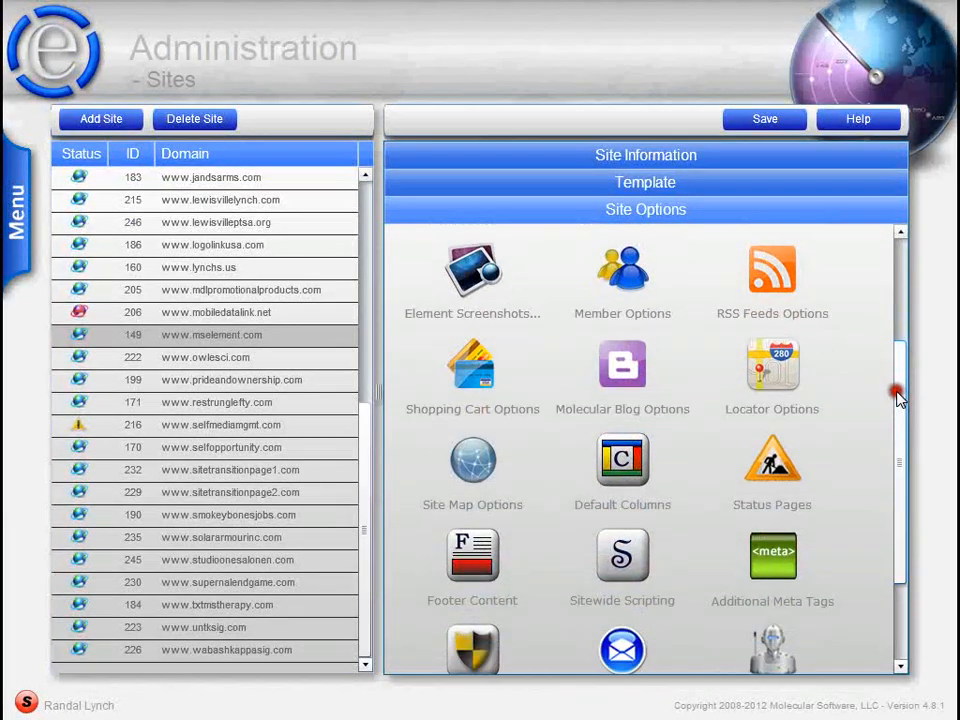
pyautogui.click(778, 468)
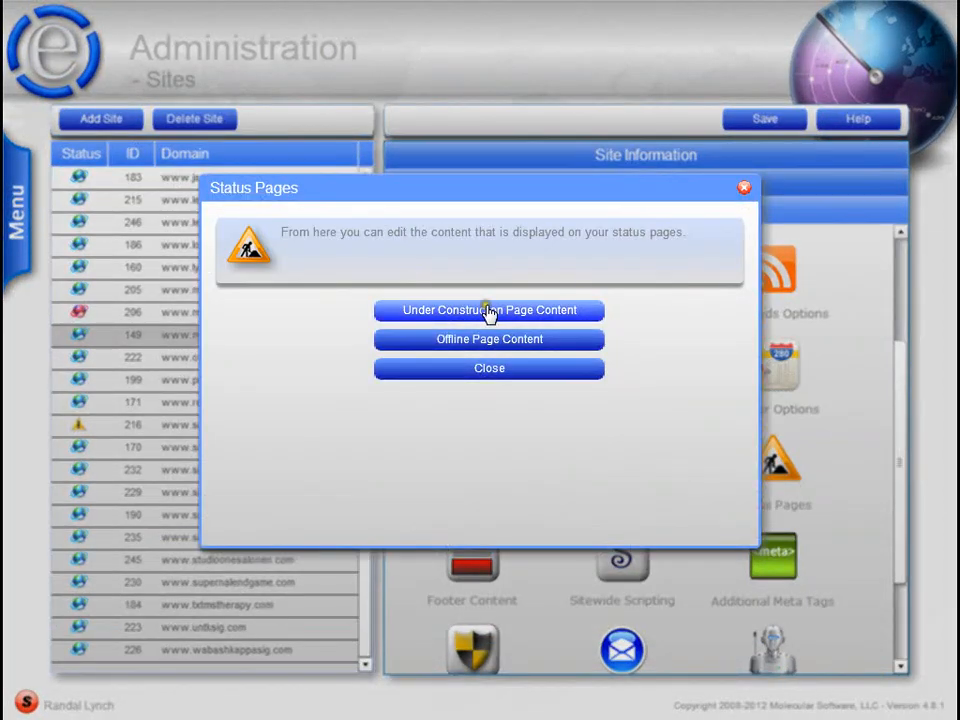
pyautogui.click(515, 315)
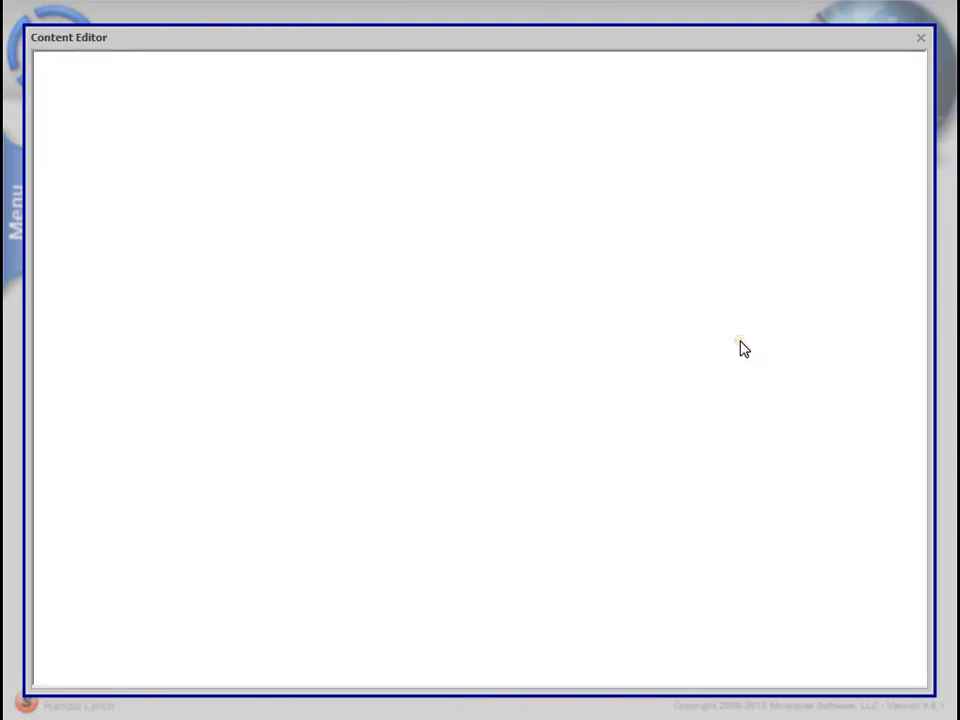
pyautogui.click(919, 40)
pyautogui.click(589, 334)
pyautogui.click(920, 40)
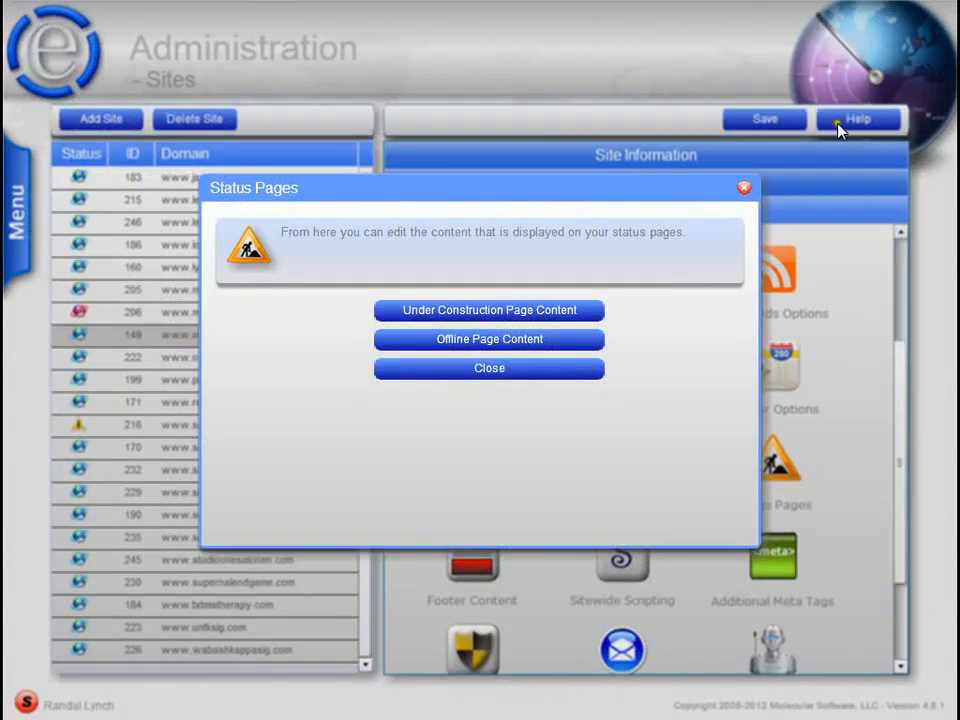
pyautogui.click(743, 190)
pyautogui.moveTo(902, 369); pyautogui.dragTo(909, 242)
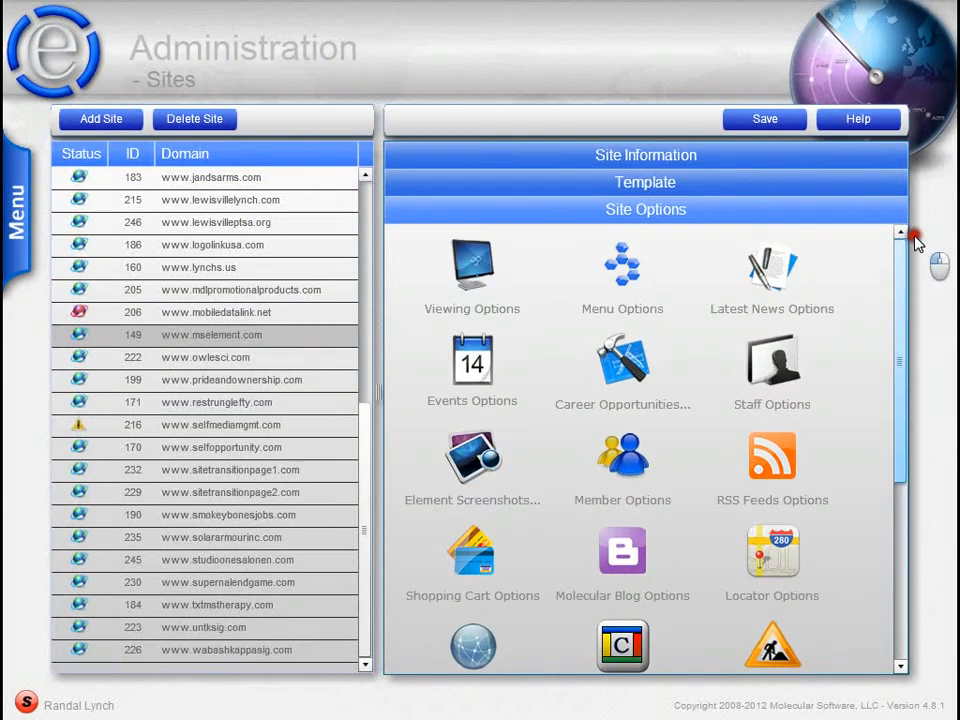
# Reopen the Events Options and browse the available access levels for the events page, keeping Open selected
pyautogui.click(472, 362)
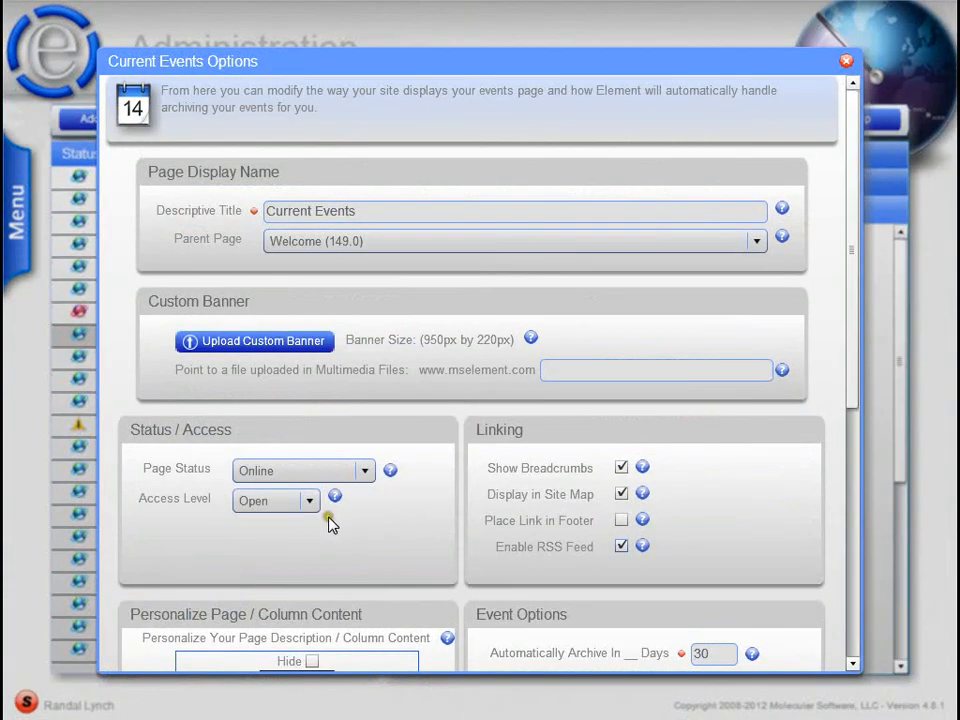
pyautogui.click(291, 501)
pyautogui.moveTo(313, 543)
pyautogui.mouseDown()
pyautogui.moveTo(318, 592)
pyautogui.moveTo(321, 553)
pyautogui.moveTo(313, 594)
pyautogui.moveTo(318, 537)
pyautogui.mouseUp()
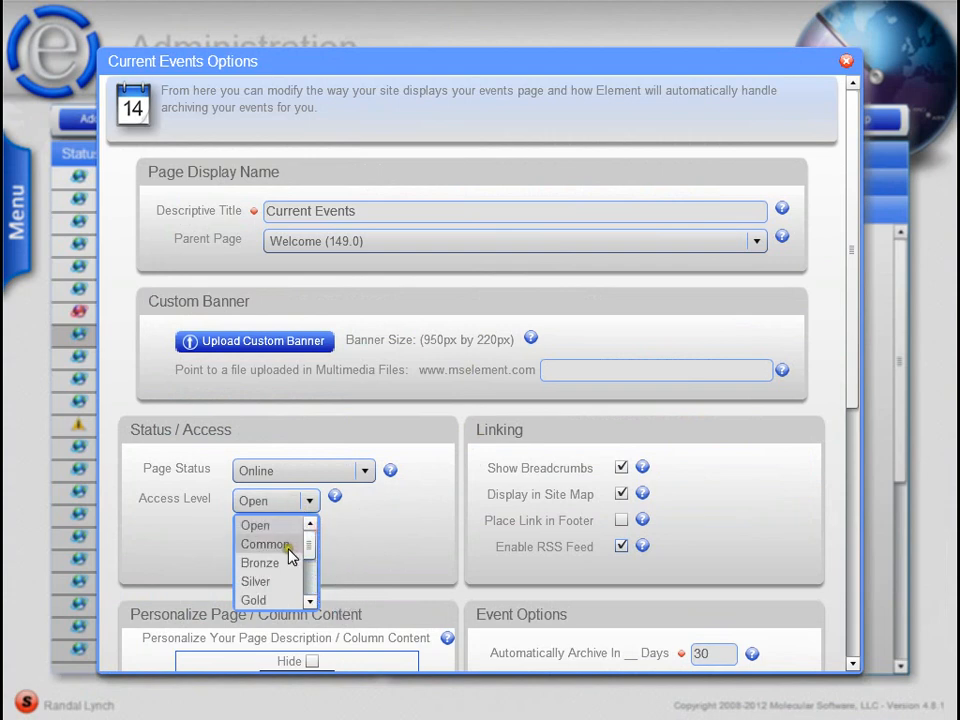
pyautogui.scroll(-2, 309, 558)
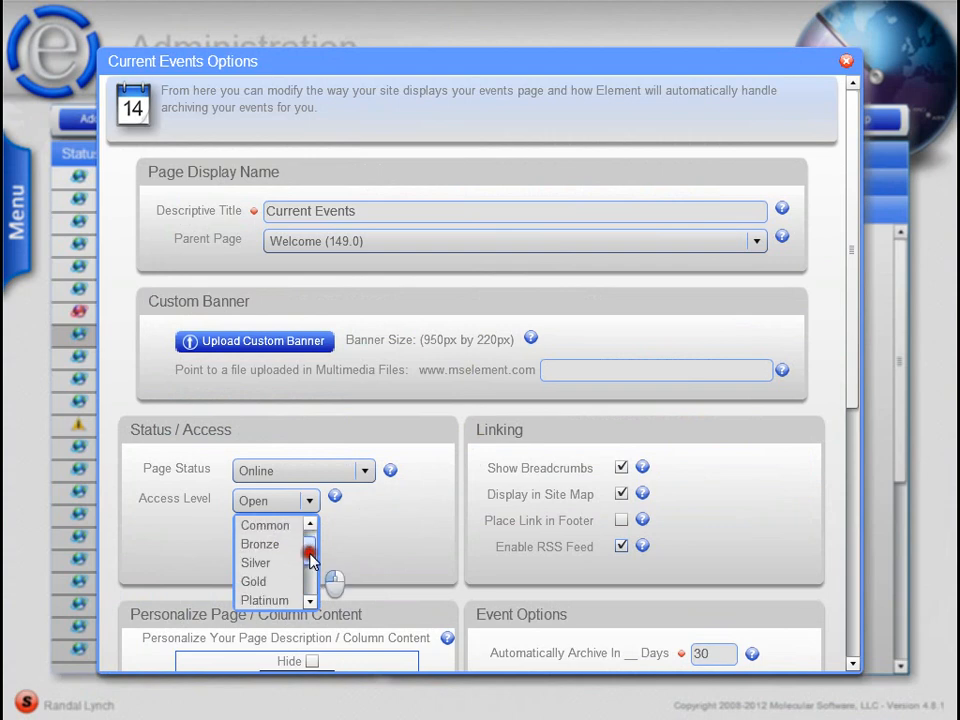
pyautogui.moveTo(309, 558)
pyautogui.mouseDown()
pyautogui.moveTo(309, 598)
pyautogui.moveTo(306, 544)
pyautogui.mouseUp()
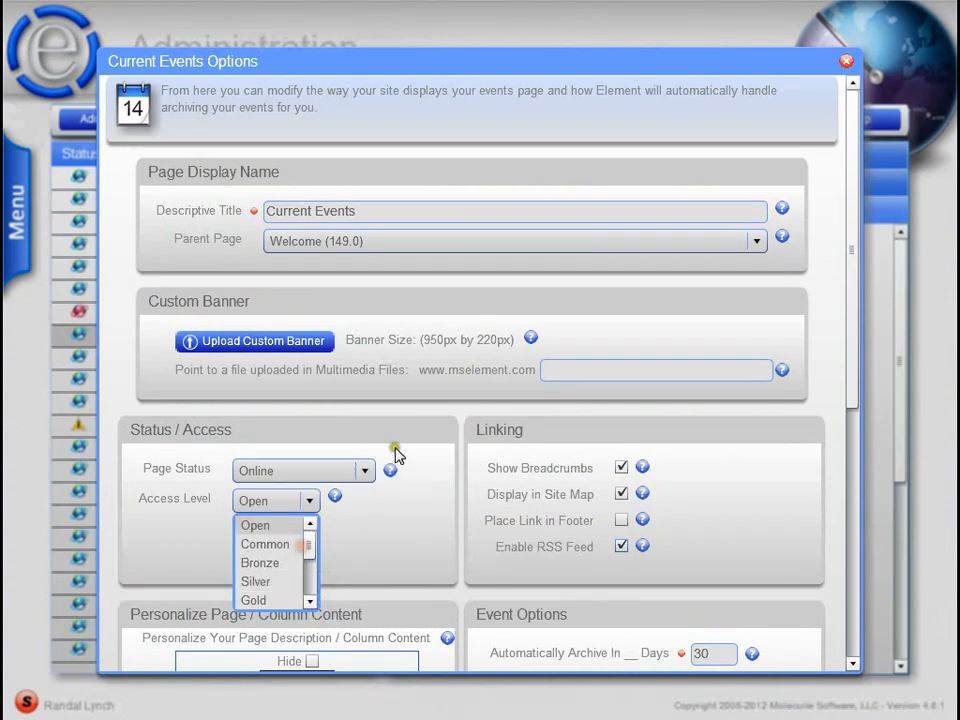
pyautogui.click(384, 514)
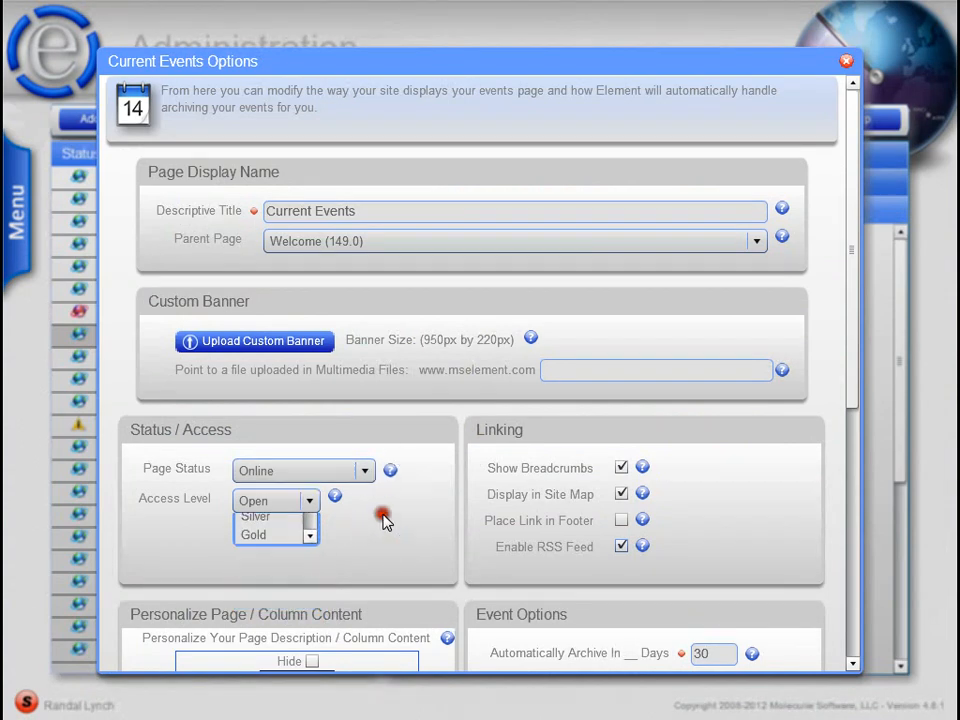
# Close the events options and look through the named access levels, Common to Platinum, in the site's Member Options
pyautogui.click(845, 64)
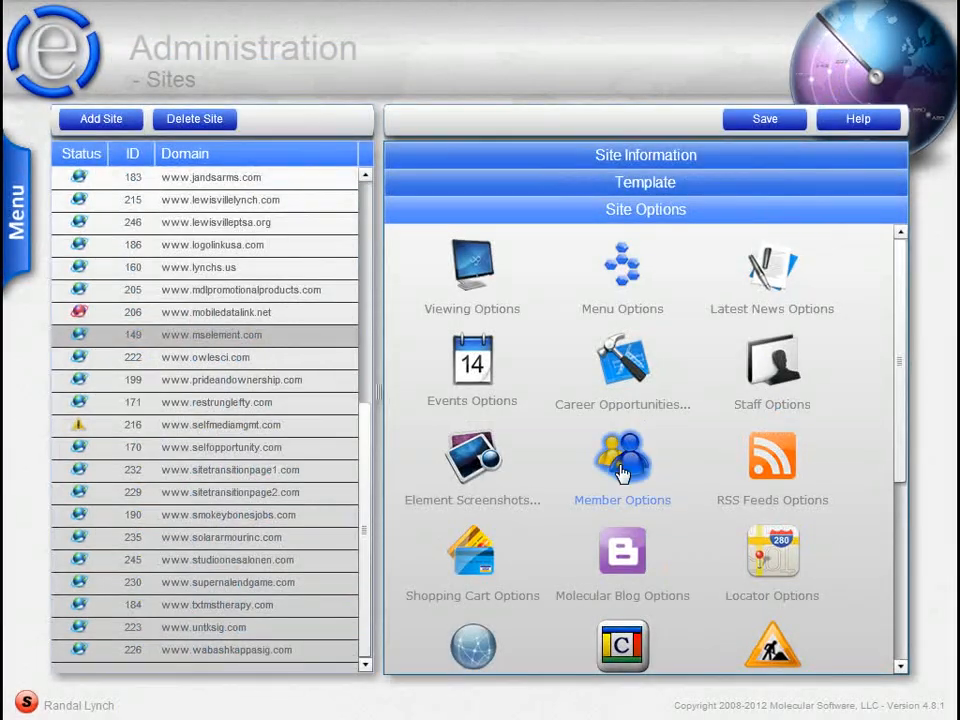
pyautogui.click(622, 472)
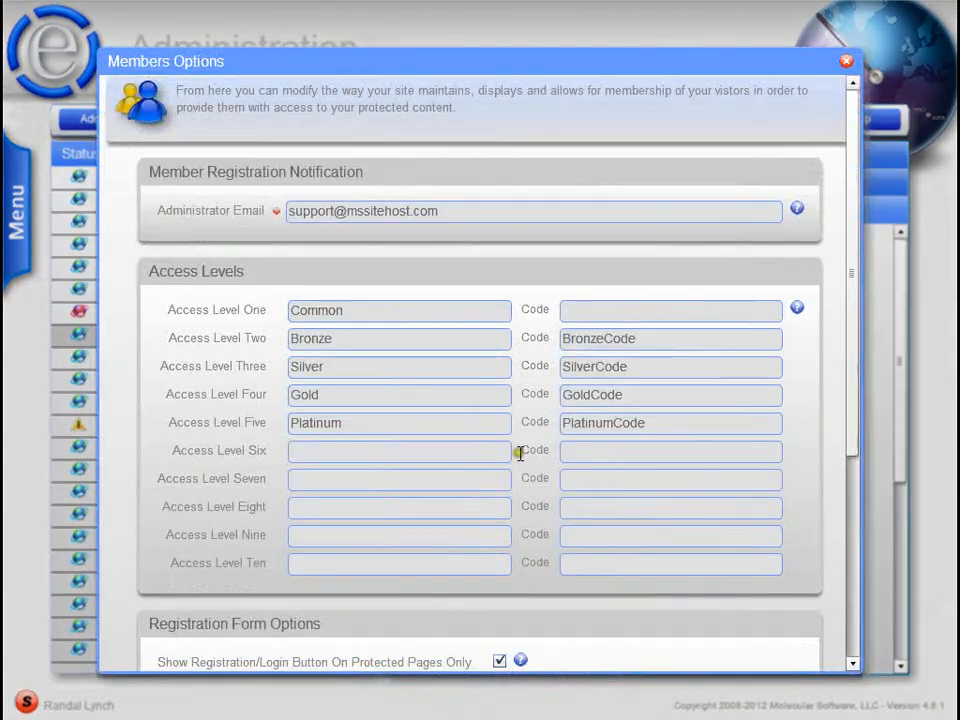
pyautogui.doubleClick(312, 313)
pyautogui.doubleClick(320, 340)
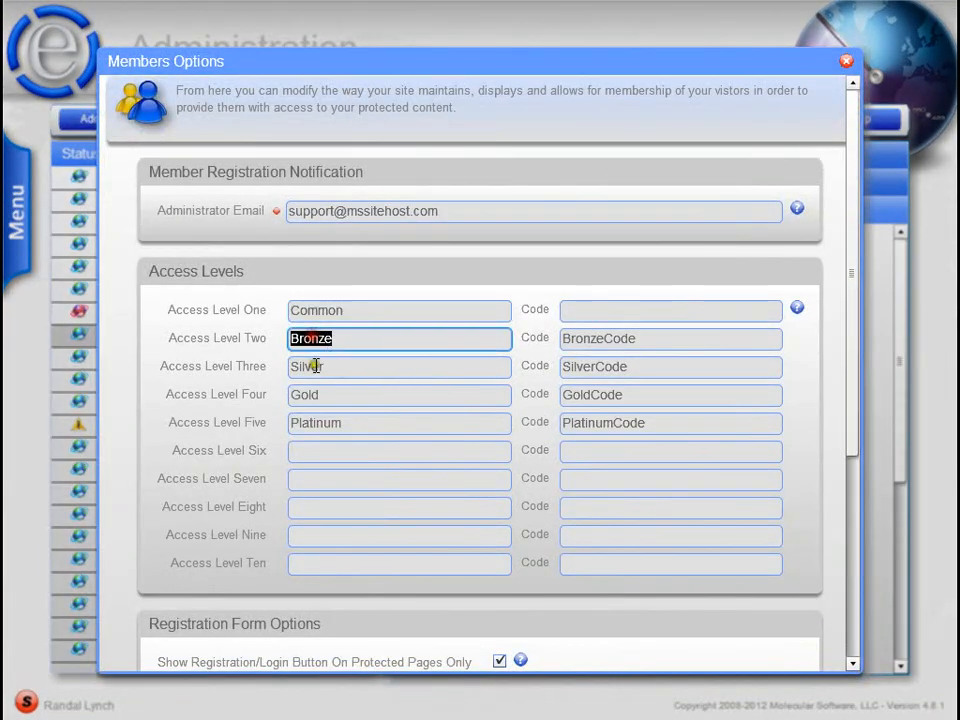
pyautogui.doubleClick(307, 367)
pyautogui.doubleClick(311, 394)
pyautogui.doubleClick(317, 422)
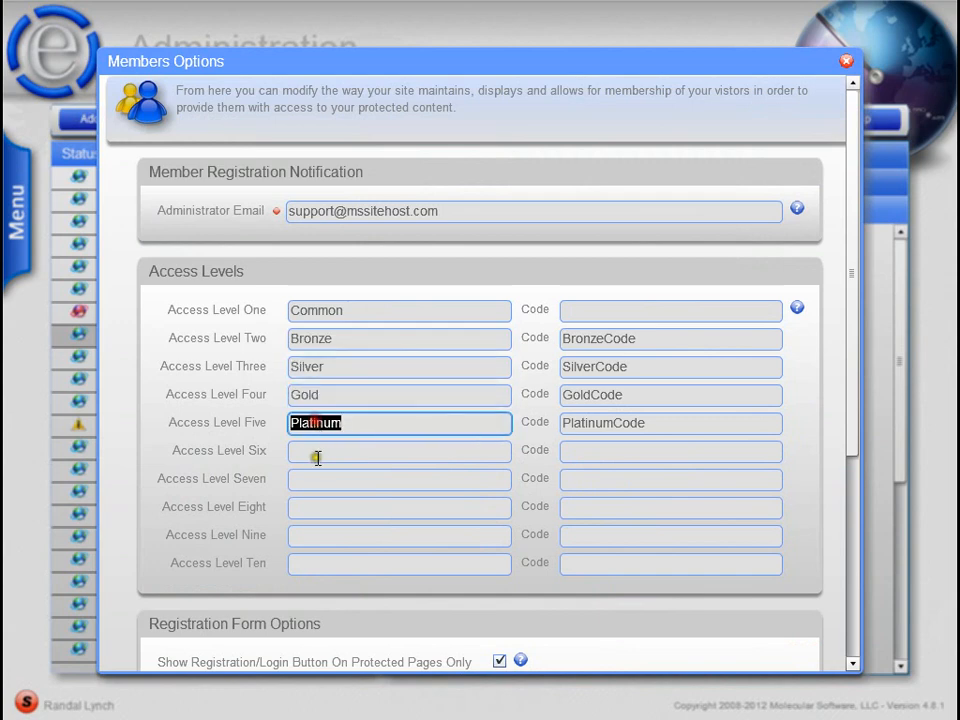
pyautogui.click(312, 457)
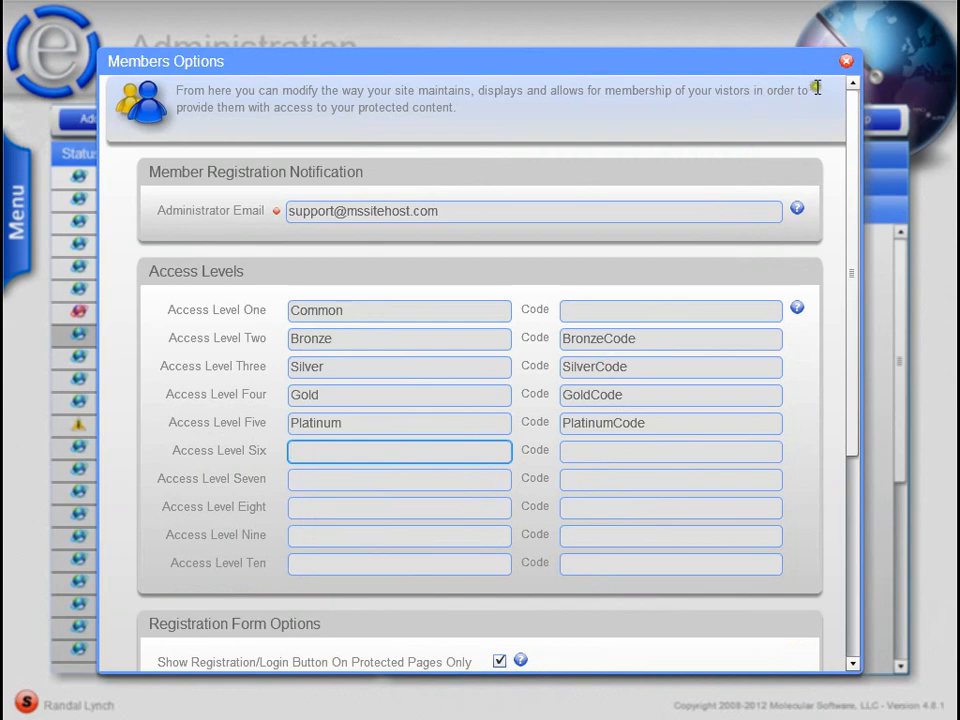
pyautogui.click(846, 61)
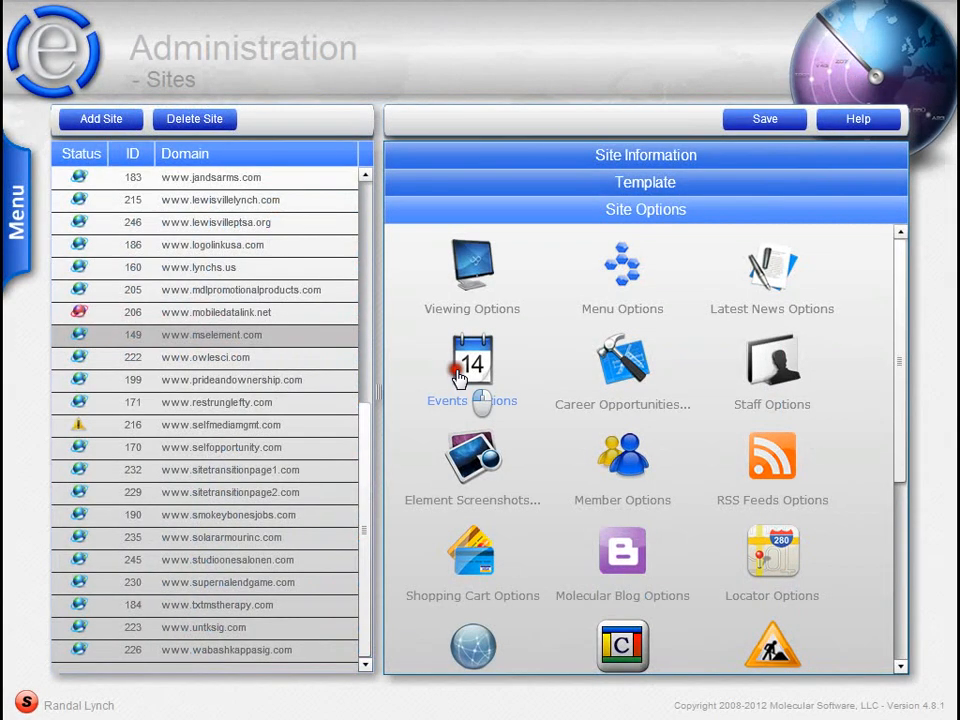
# Reopen the Events Options, set the events page's Access Level to Silver, save, and reload the public events page
pyautogui.click(445, 398)
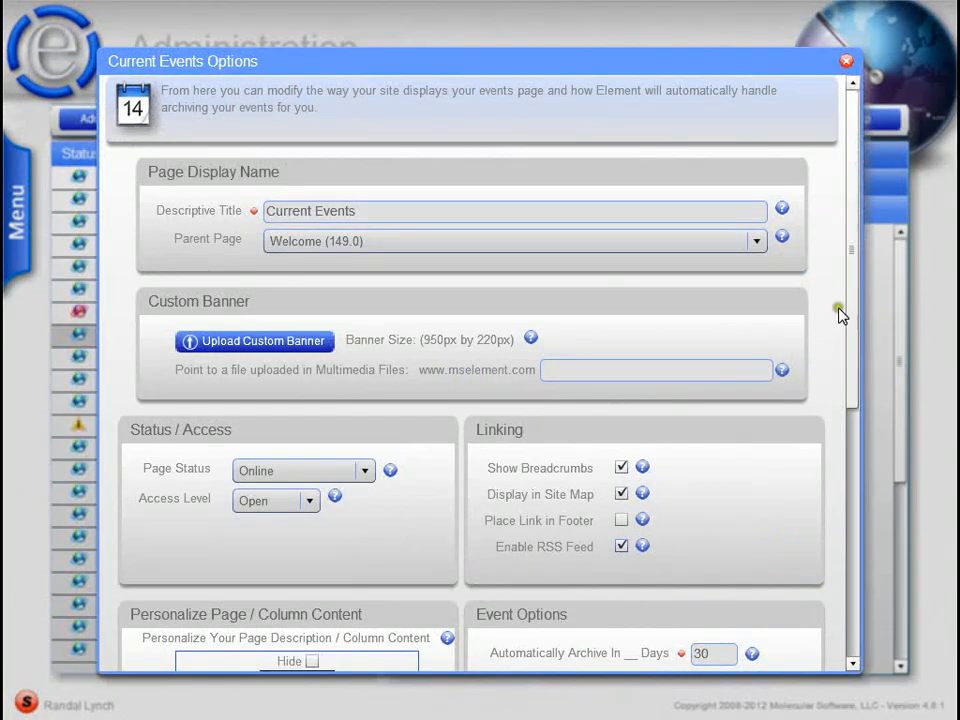
pyautogui.moveTo(846, 306); pyautogui.dragTo(844, 379)
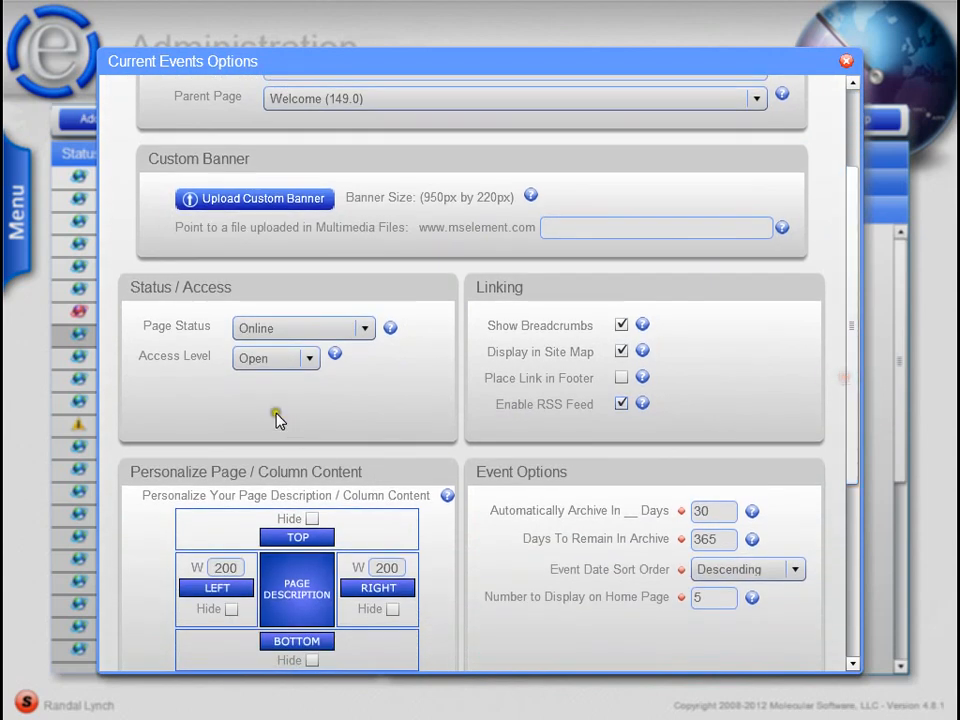
pyautogui.click(311, 360)
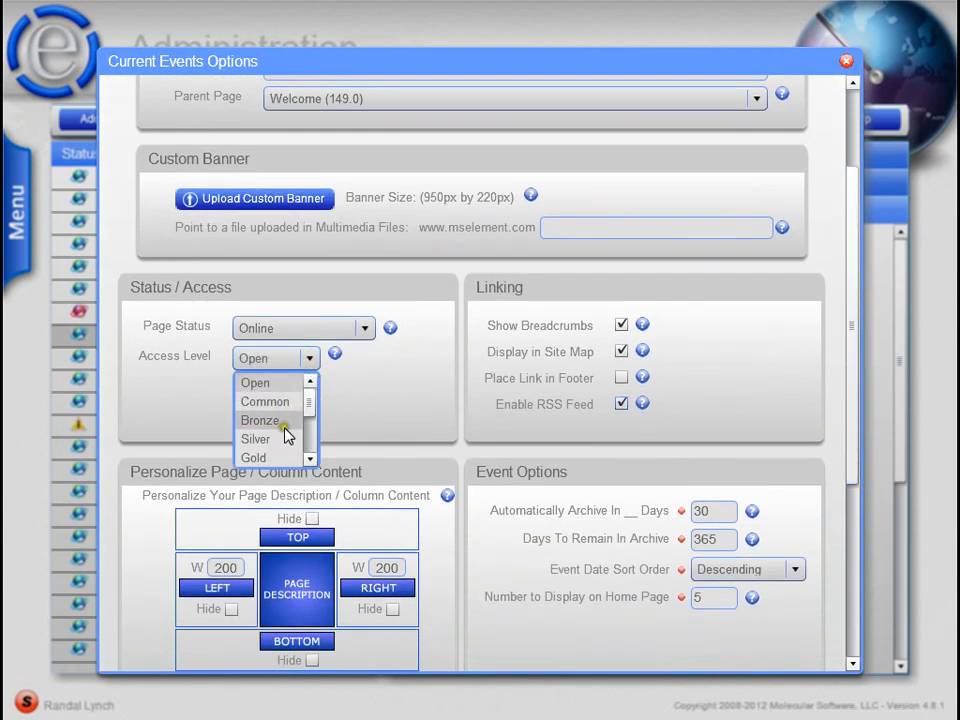
pyautogui.click(280, 438)
pyautogui.moveTo(848, 318); pyautogui.dragTo(641, 643)
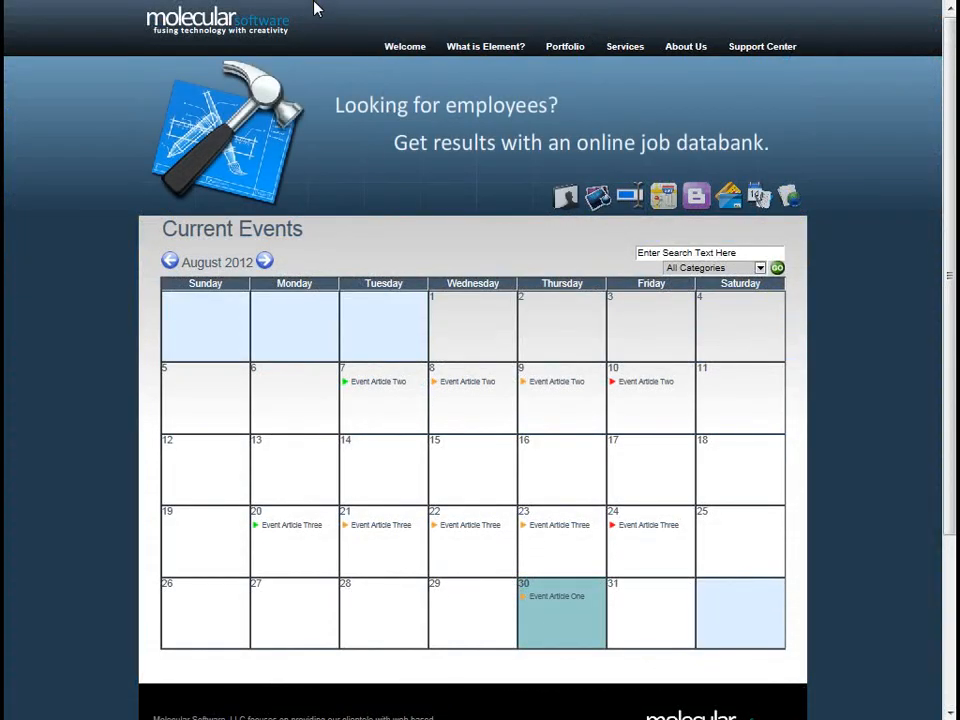
pyautogui.click(268, 4)
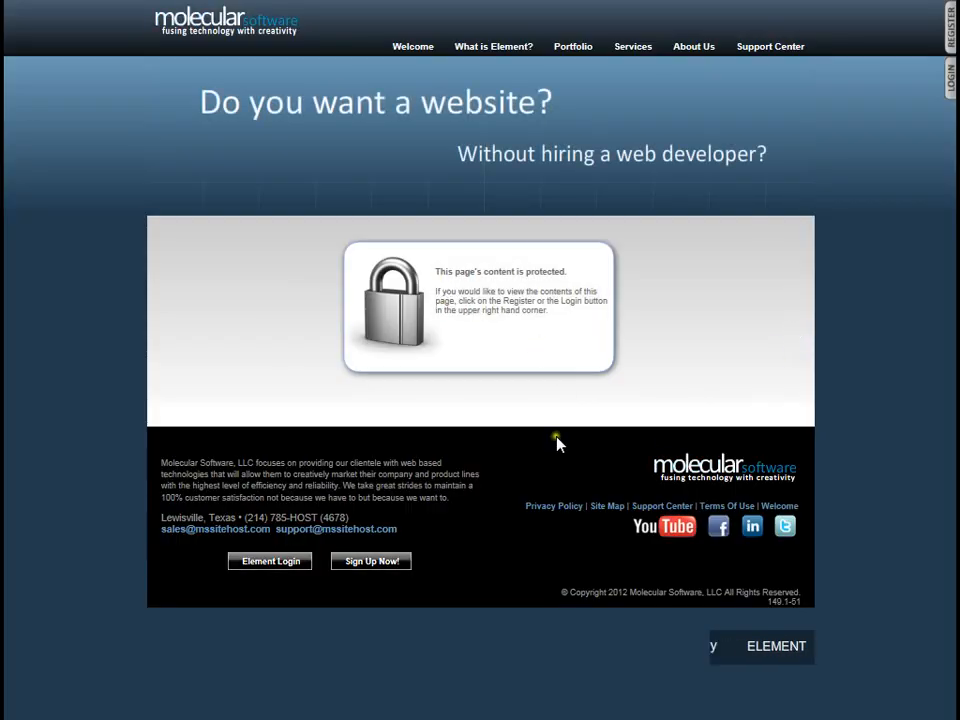
# Look at the Membership Registration and Membership Login forms offered on the protected events page
pyautogui.click(950, 40)
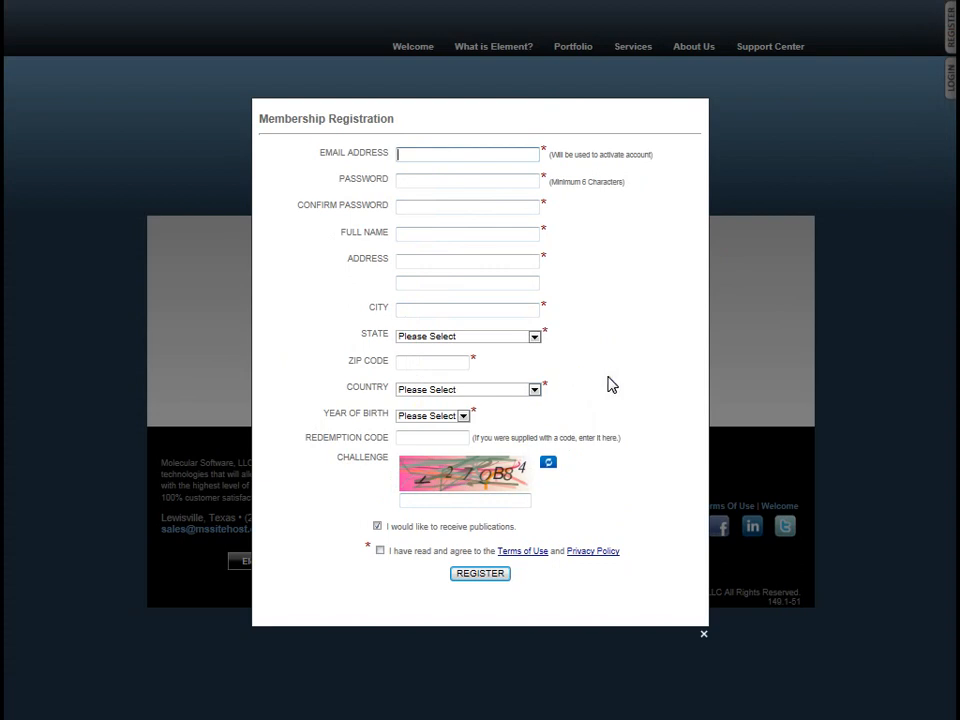
pyautogui.click(902, 290)
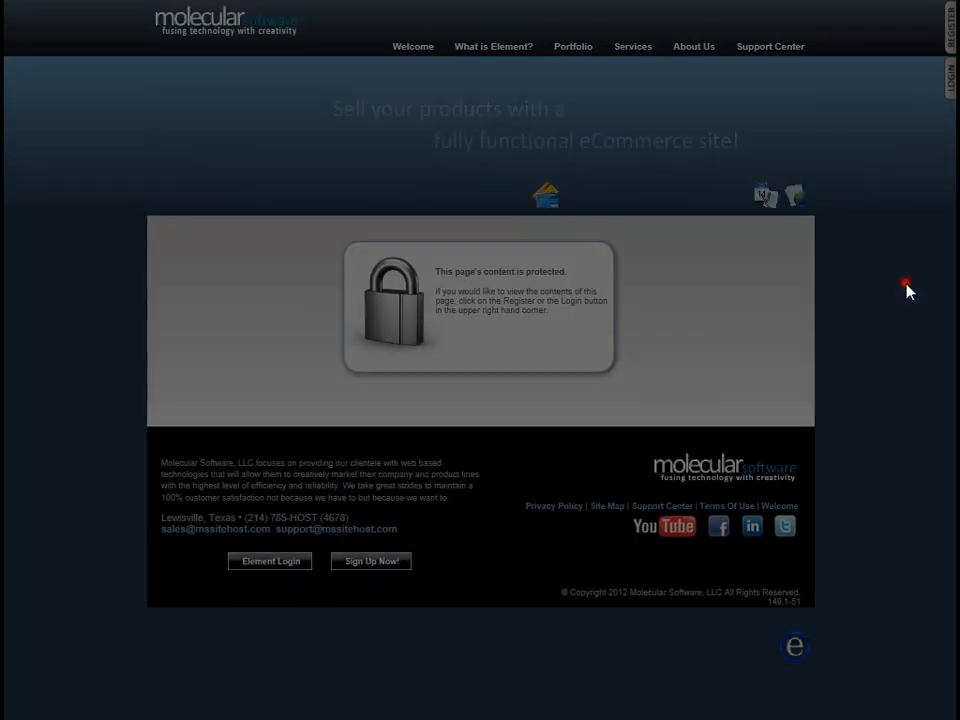
pyautogui.click(947, 92)
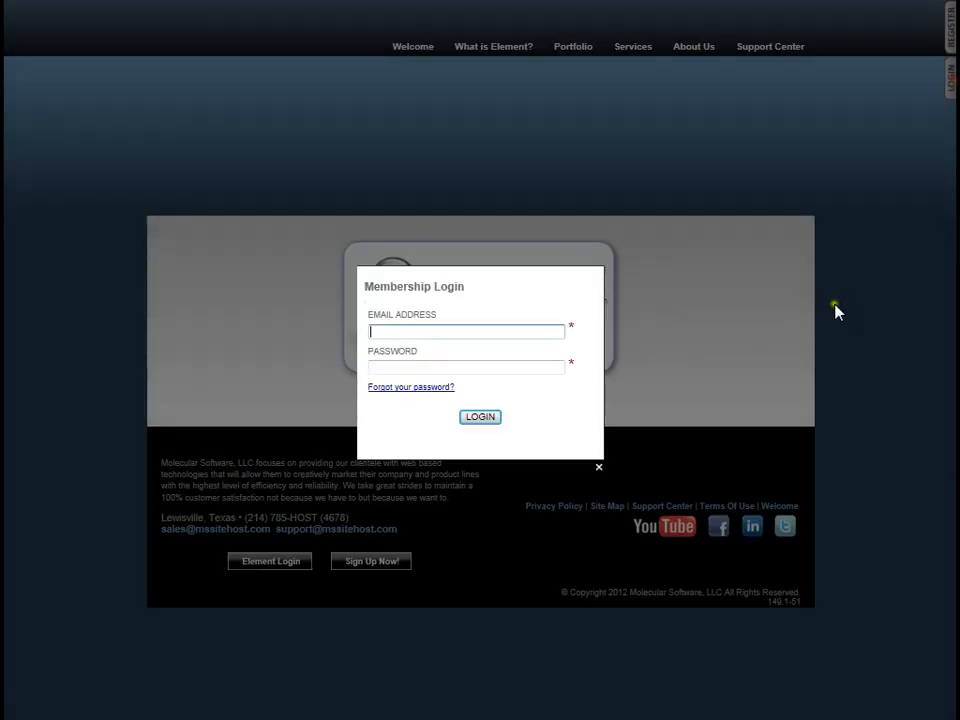
pyautogui.click(836, 312)
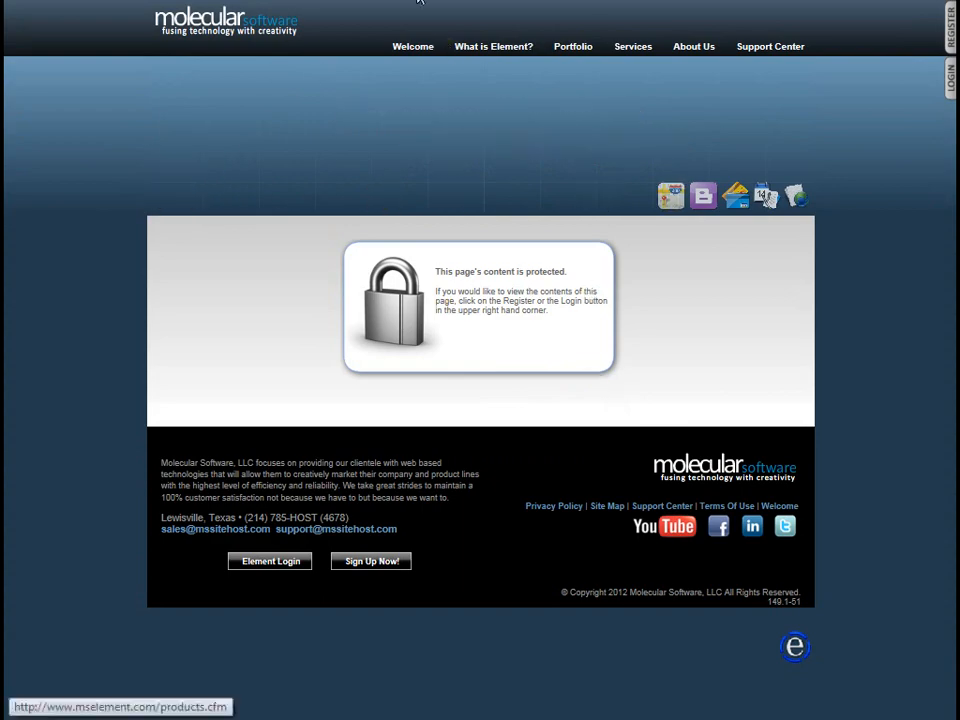
# Set the events page's Access Level back to Open, save, and reload the public events page
pyautogui.click(414, 0)
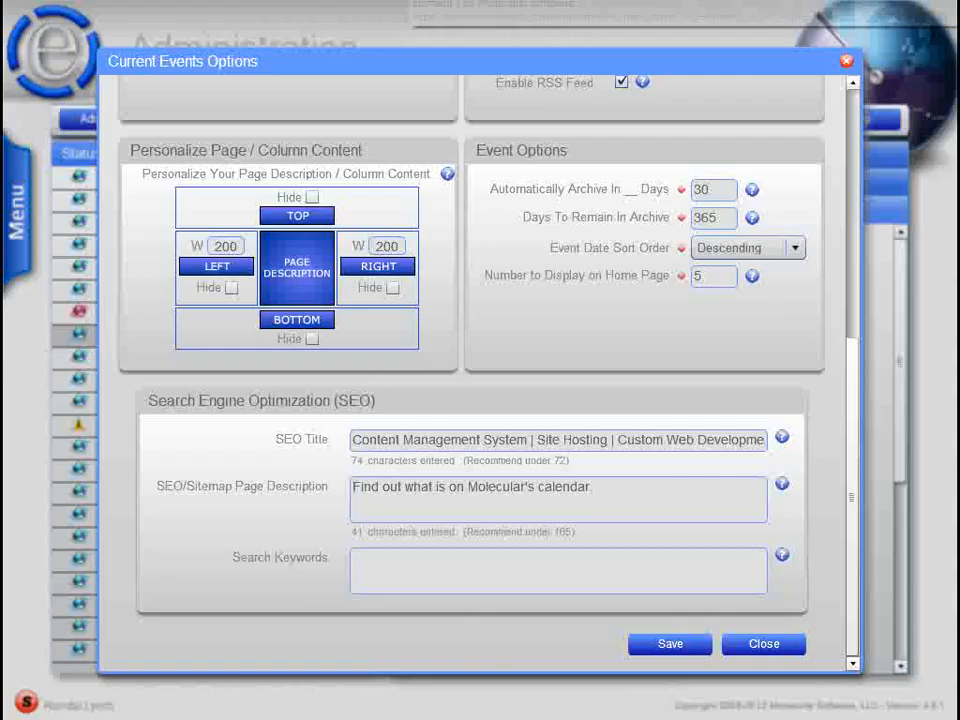
pyautogui.moveTo(842, 424); pyautogui.dragTo(834, 242)
pyautogui.click(288, 378)
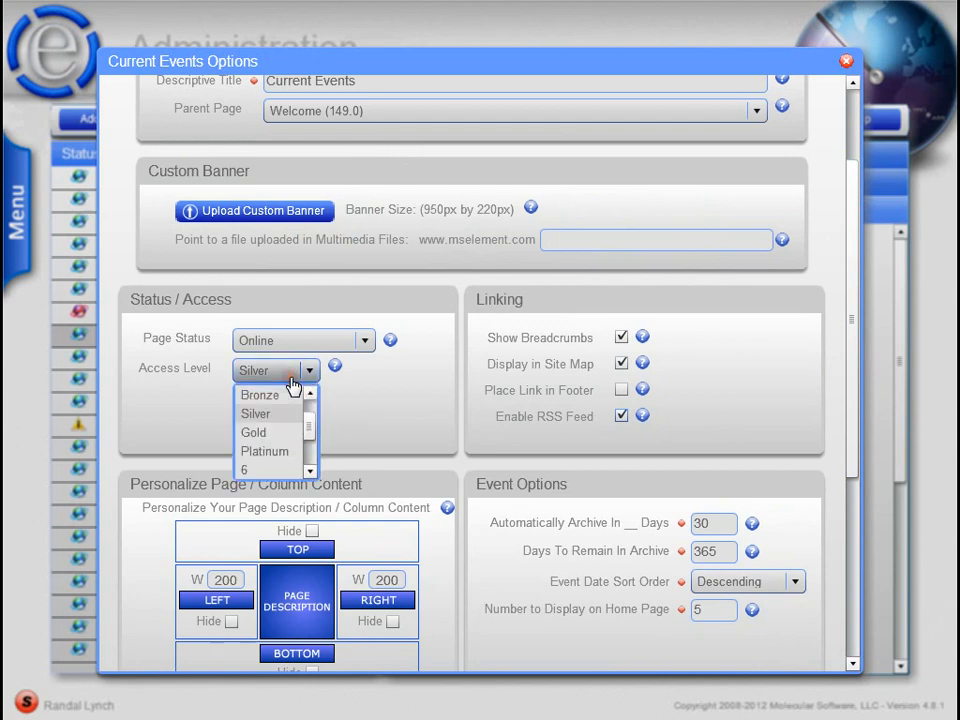
pyautogui.moveTo(311, 424); pyautogui.dragTo(310, 407)
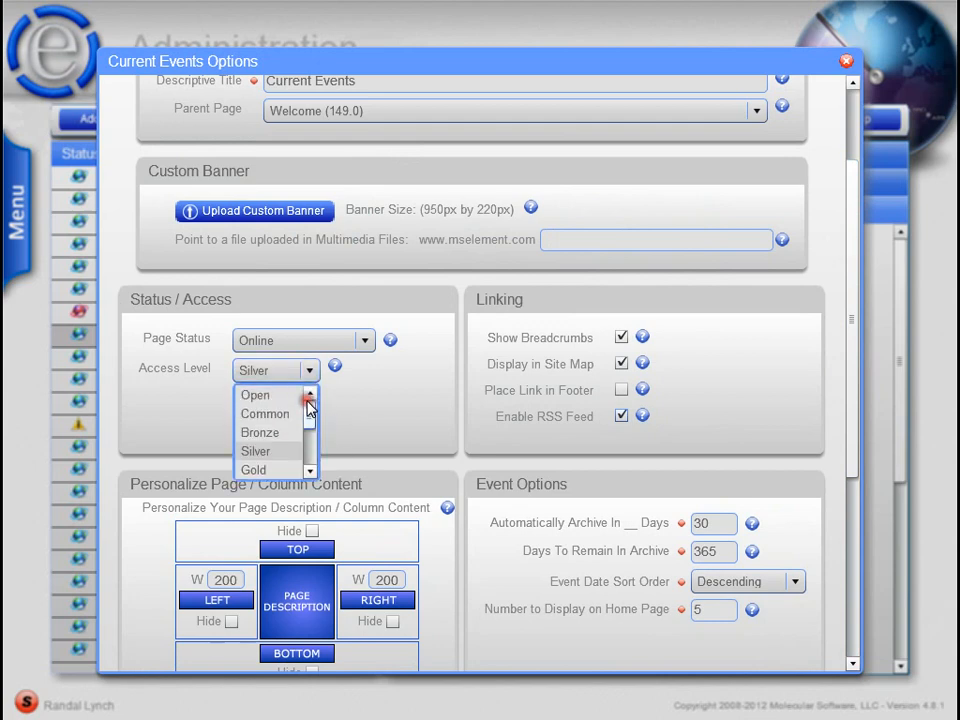
pyautogui.click(279, 394)
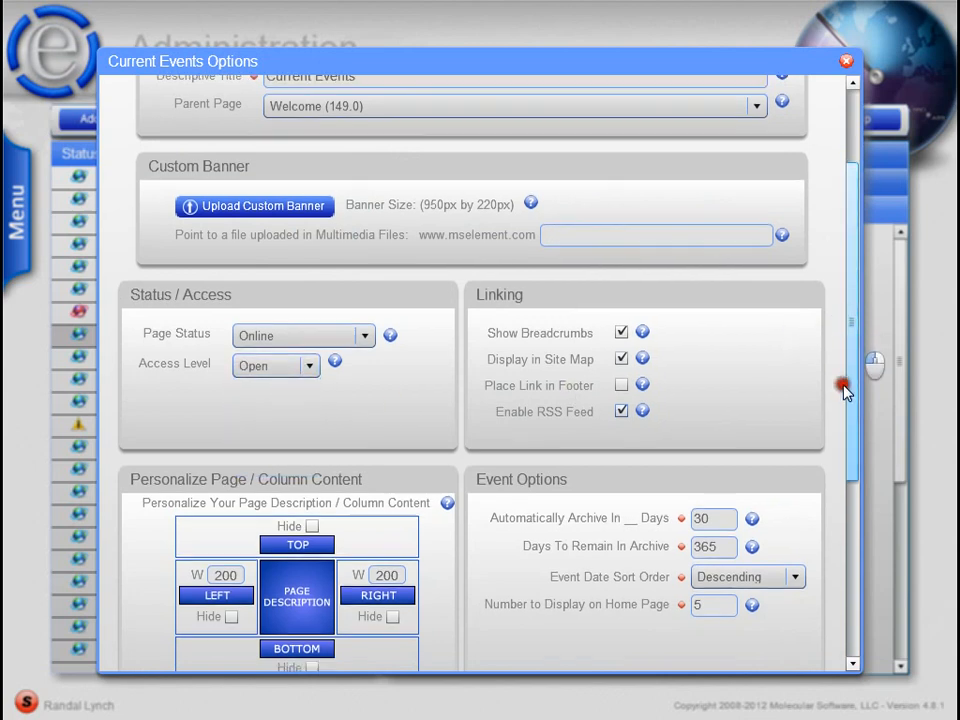
pyautogui.moveTo(844, 390); pyautogui.dragTo(831, 570)
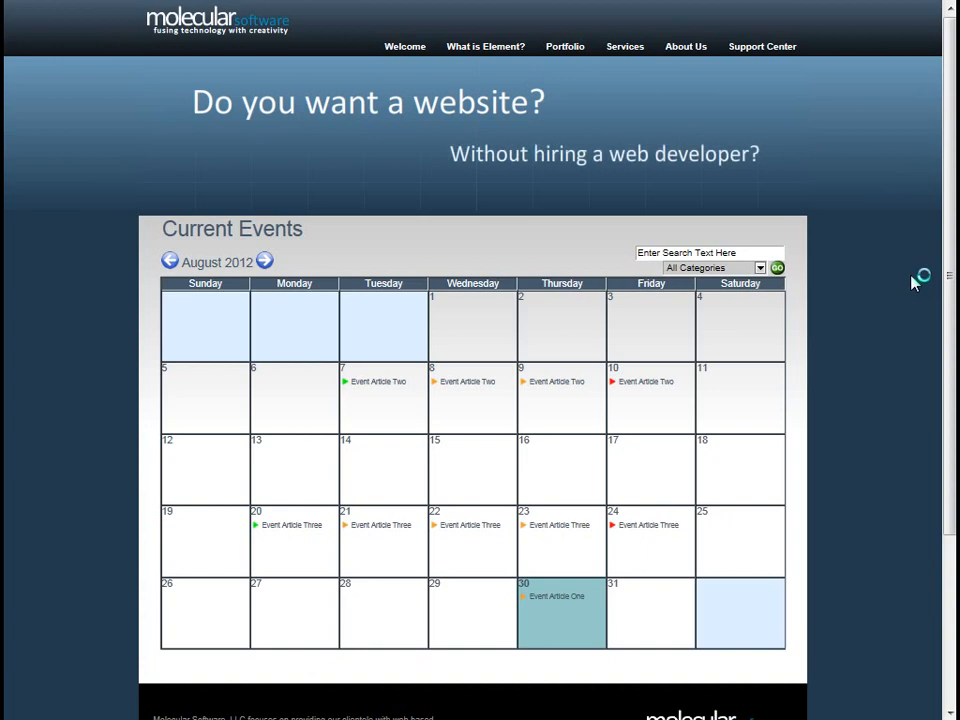
# Look at the Linking options for the events page, then open the public Site Map page and look through its entries
pyautogui.click(410, 3)
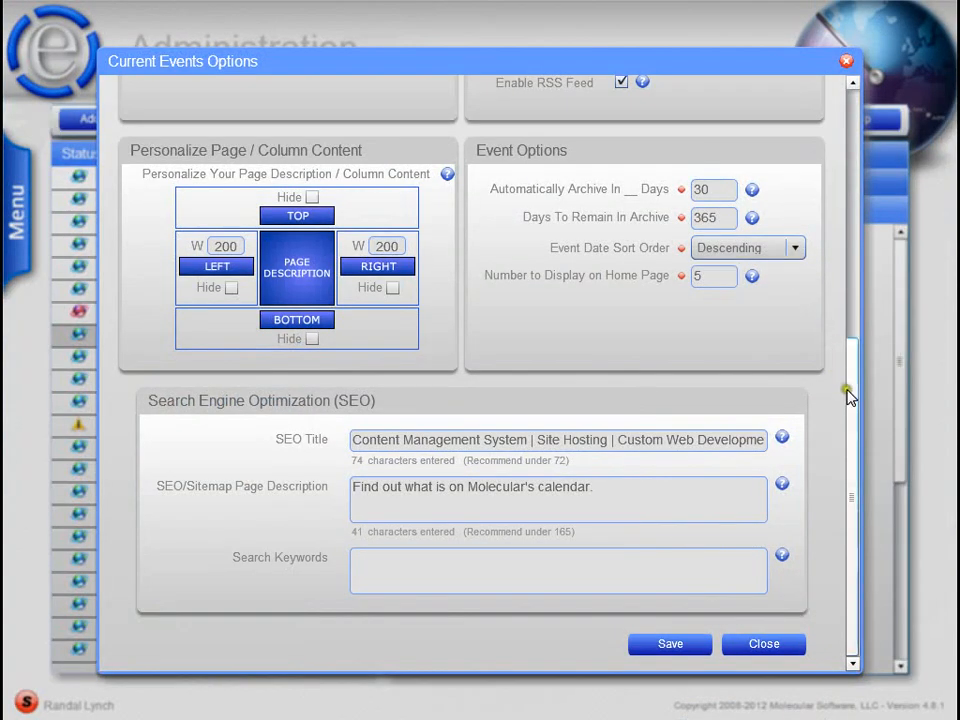
pyautogui.moveTo(846, 396); pyautogui.dragTo(846, 248)
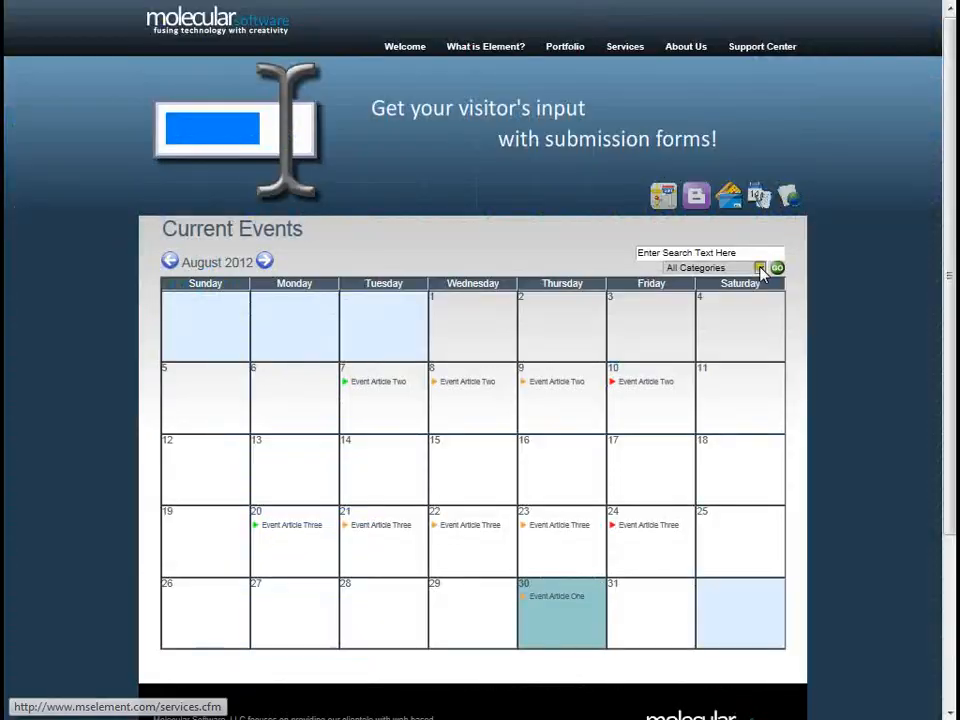
pyautogui.moveTo(936, 221); pyautogui.dragTo(935, 430)
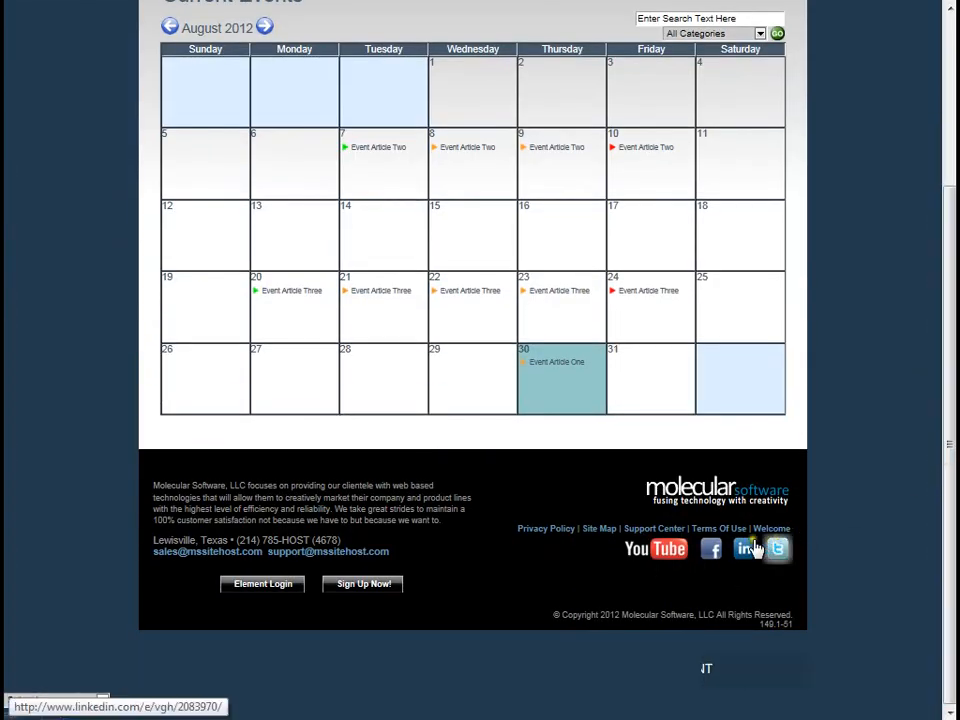
pyautogui.click(604, 530)
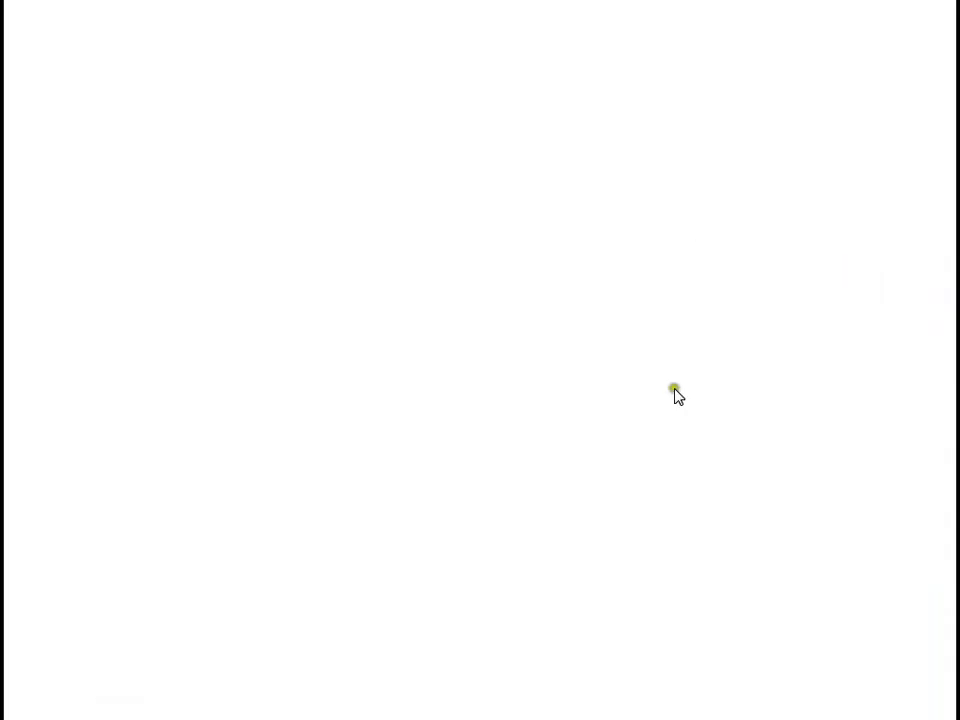
pyautogui.scroll(-1, 429, 386)
pyautogui.scroll(-1, 433, 387)
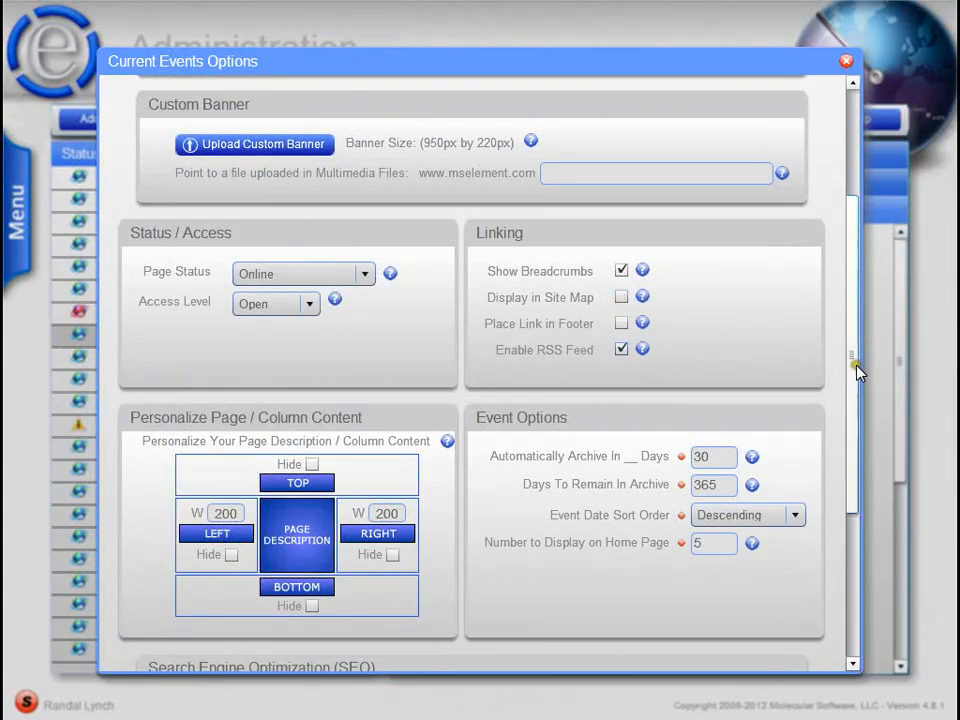
# Disable Display in Site Map for the events page, save, and reload the public site map
pyautogui.moveTo(852, 365); pyautogui.dragTo(852, 510)
pyautogui.click(698, 637)
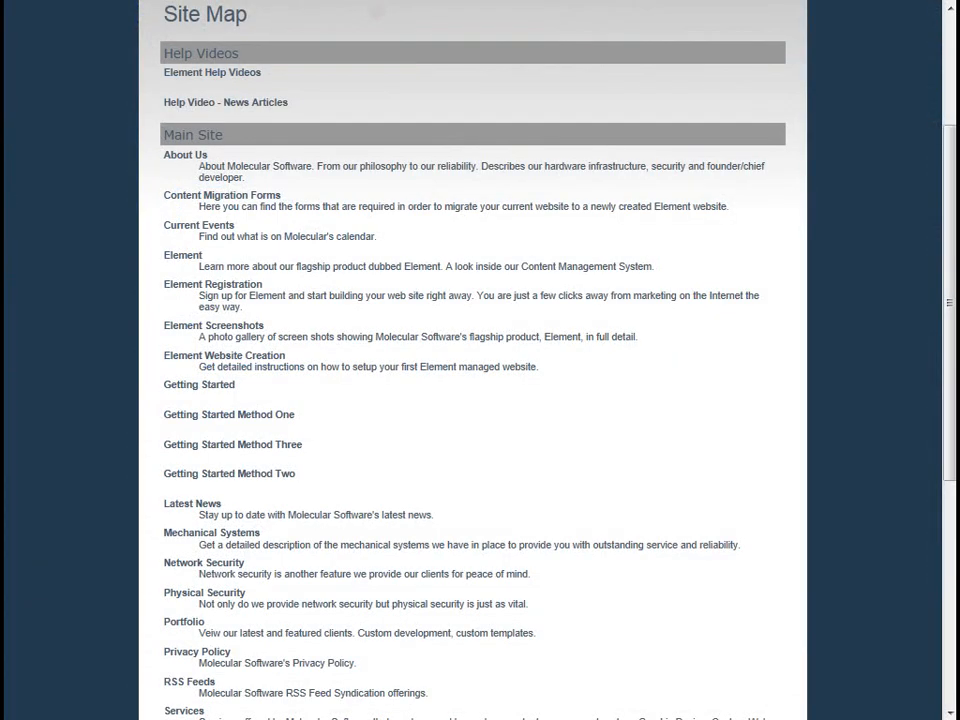
pyautogui.press('F5')
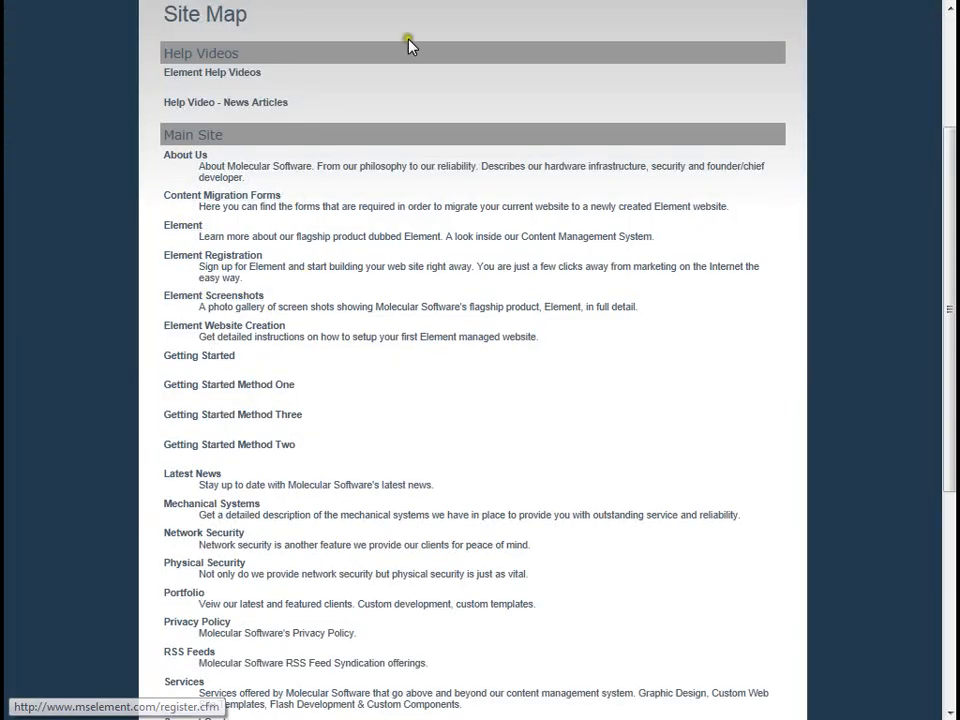
pyautogui.press('F5')
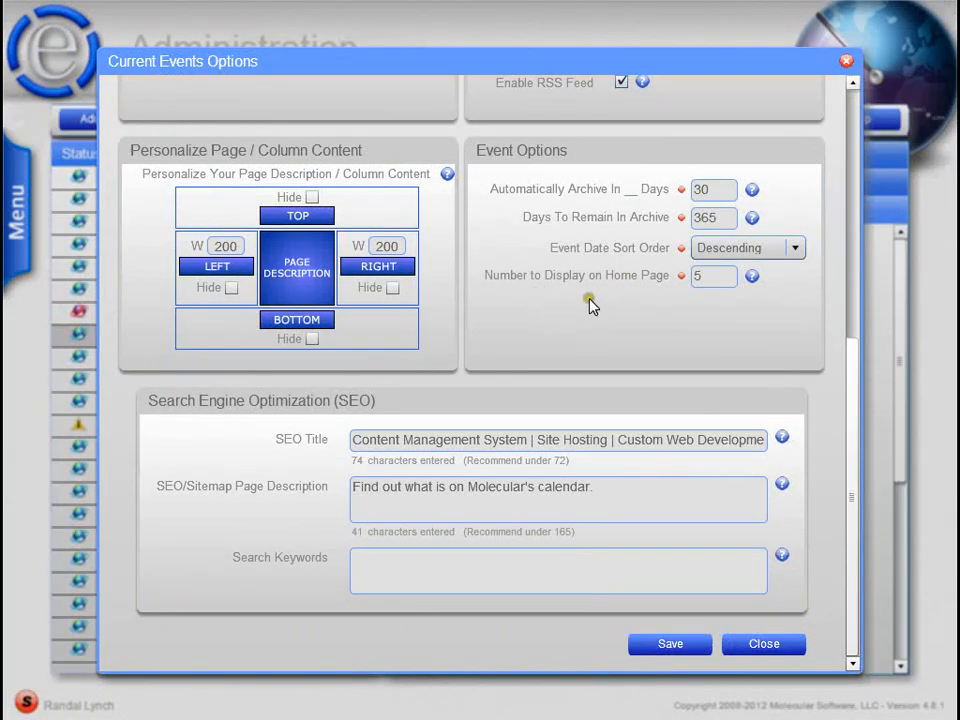
# Enable Display in Site Map and Place Link in Footer for the events page, save, and check the Current Events footer link on the public site
pyautogui.moveTo(853, 378); pyautogui.dragTo(653, 253)
pyautogui.click(621, 194)
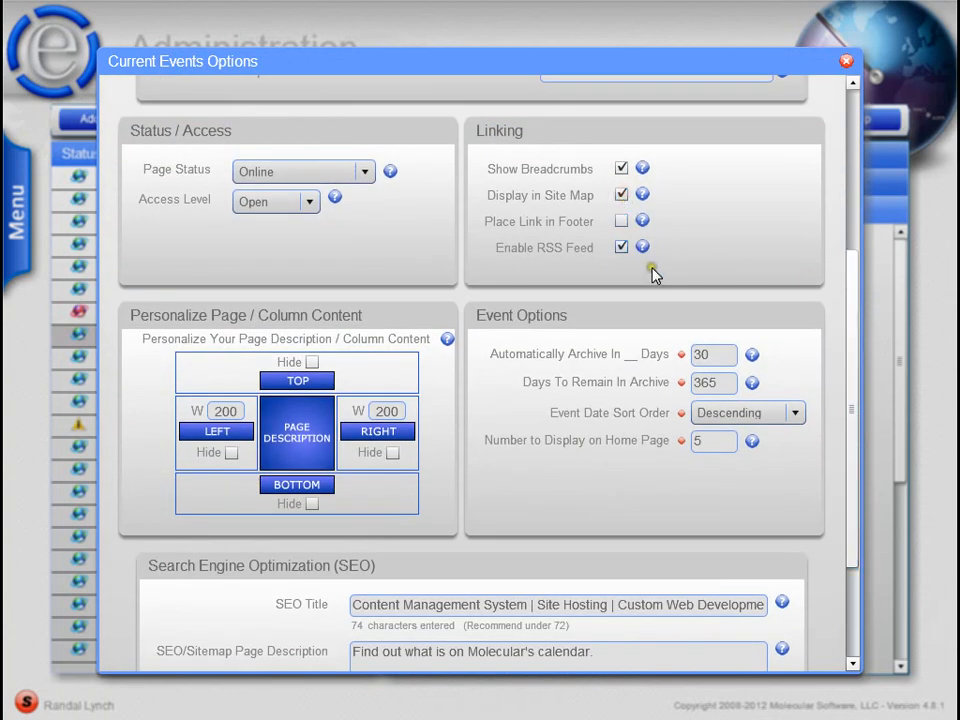
pyautogui.click(621, 221)
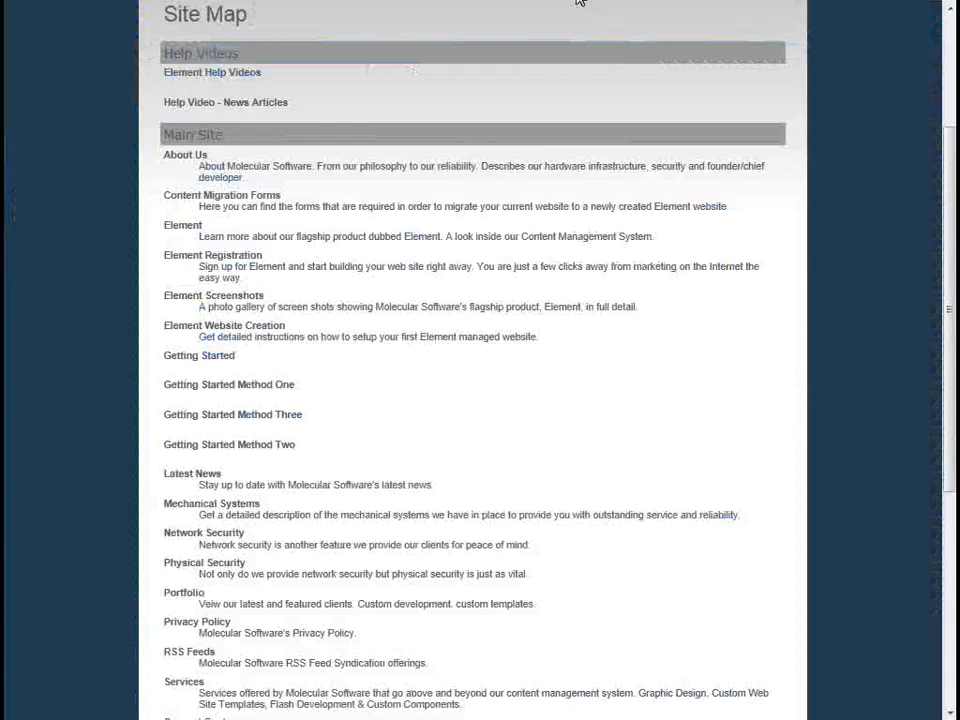
pyautogui.moveTo(943, 317); pyautogui.dragTo(950, 567)
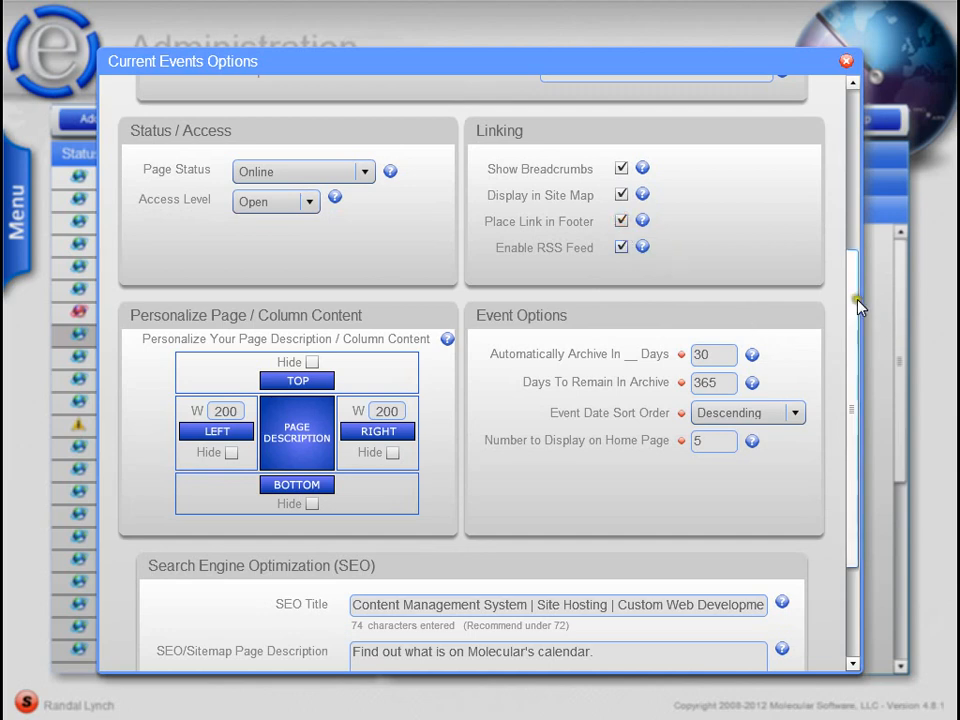
pyautogui.moveTo(856, 300); pyautogui.dragTo(851, 456)
pyautogui.click(670, 644)
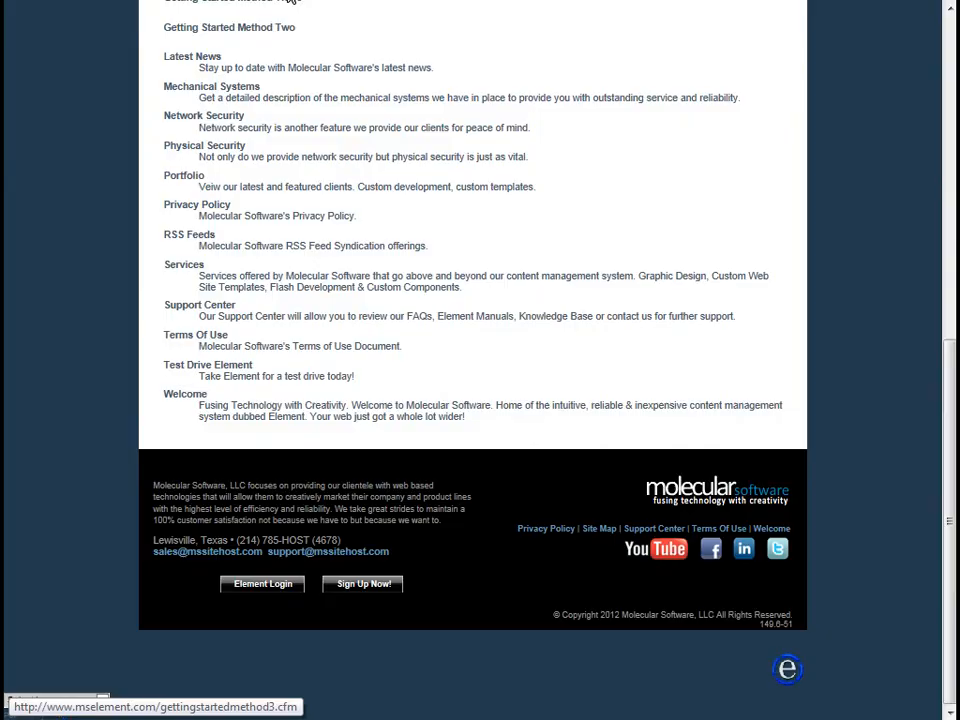
pyautogui.press('F5')
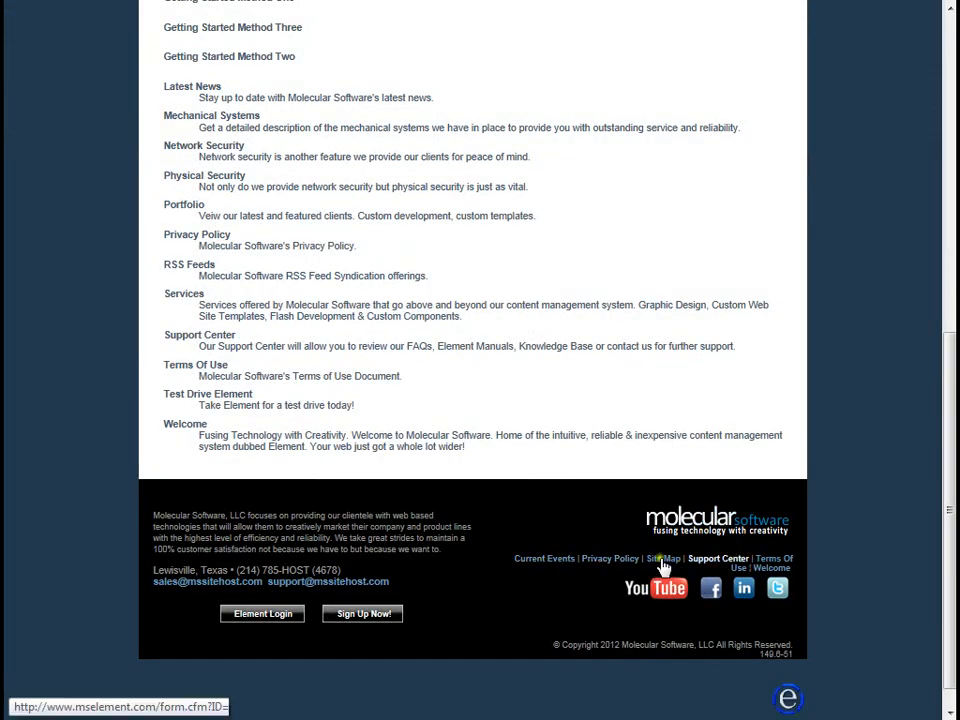
pyautogui.click(545, 559)
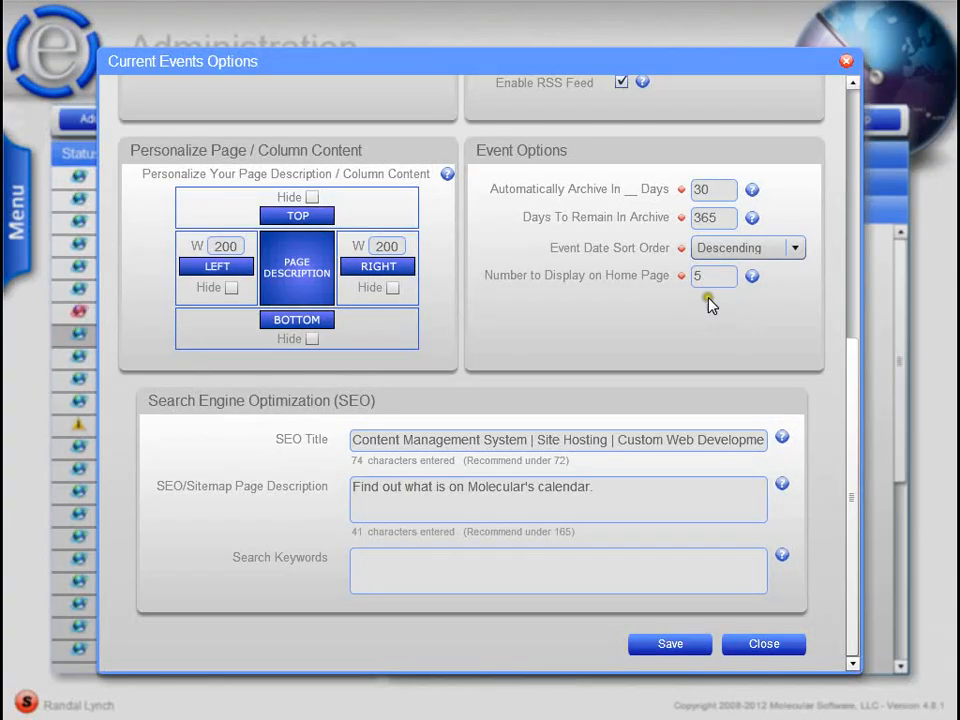
# Return to the events options and highlight the page's Descriptive Title
pyautogui.moveTo(838, 426); pyautogui.dragTo(836, 163)
pyautogui.moveTo(365, 215); pyautogui.dragTo(229, 212)
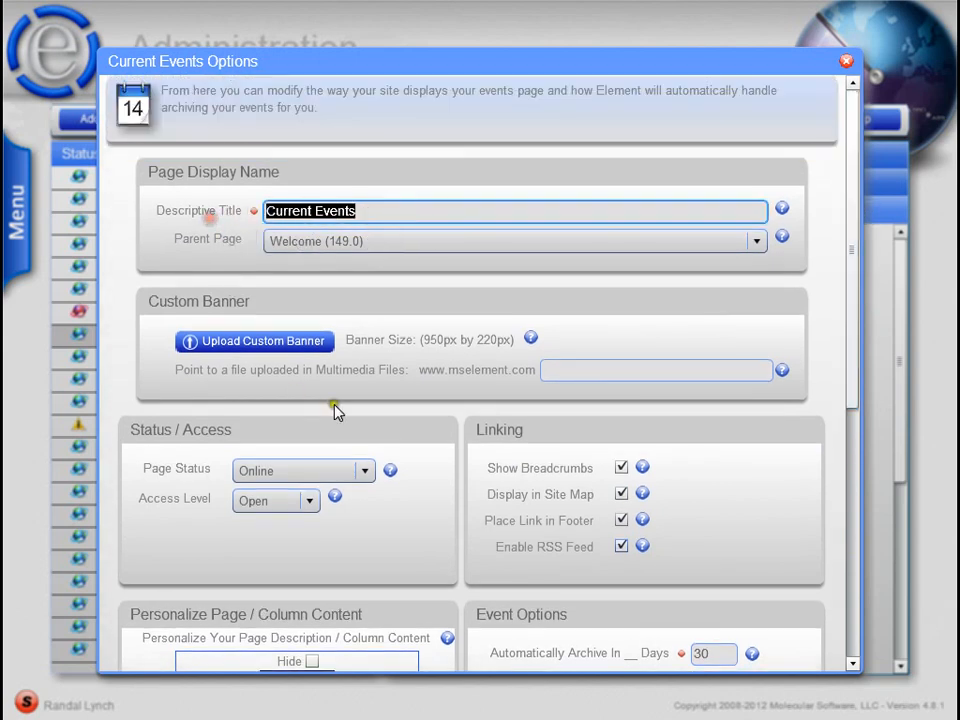
# Disable Place Link in Footer for the events page and save the options
pyautogui.click(412, 210)
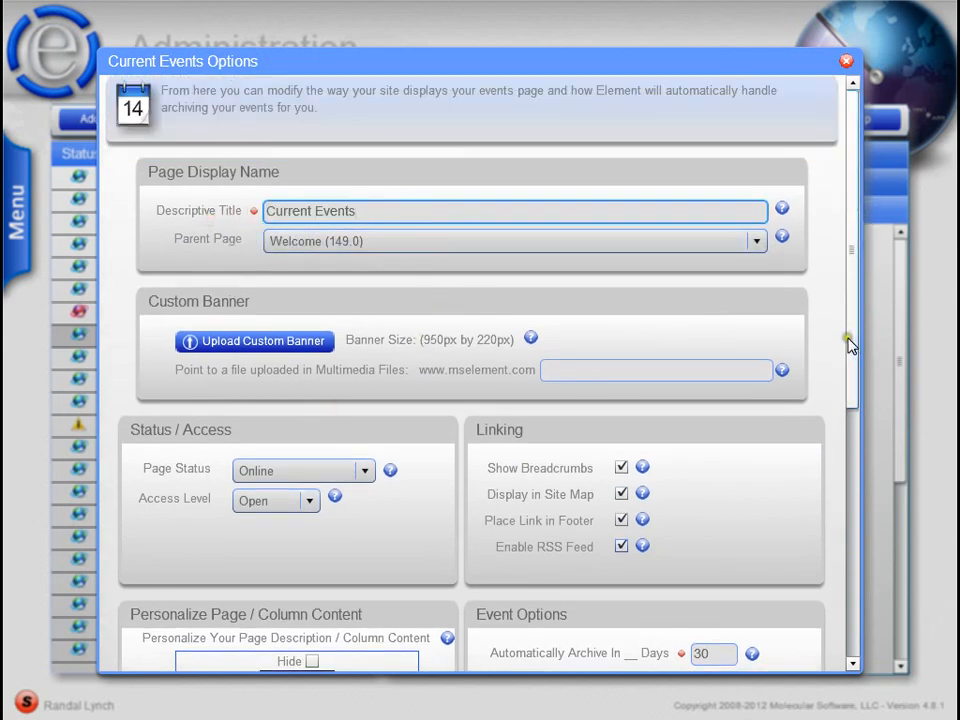
pyautogui.moveTo(849, 343); pyautogui.dragTo(852, 437)
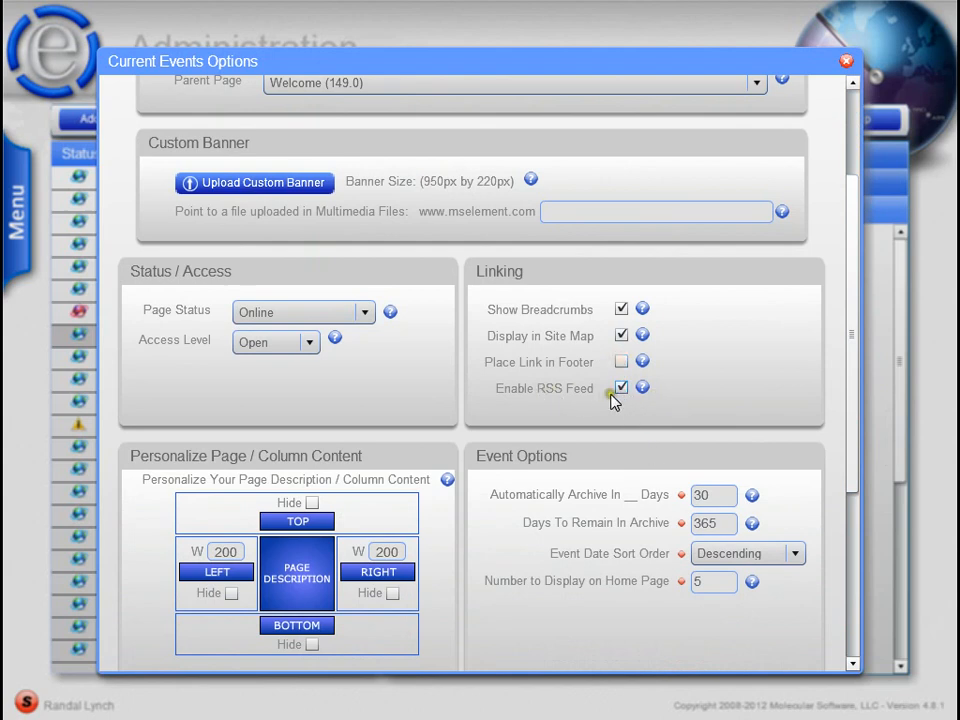
pyautogui.moveTo(853, 403); pyautogui.dragTo(852, 561)
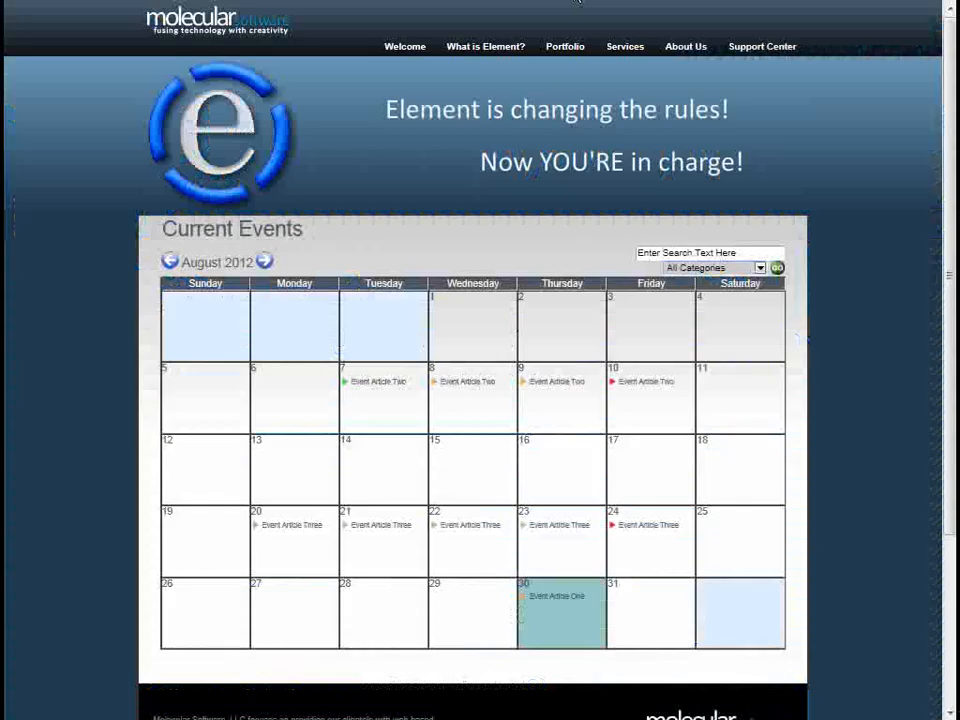
# From the public Current Events page, open the Site Map and follow its RSS Feeds entry to the Current Events feeds
pyautogui.scroll(-3, 952, 430)
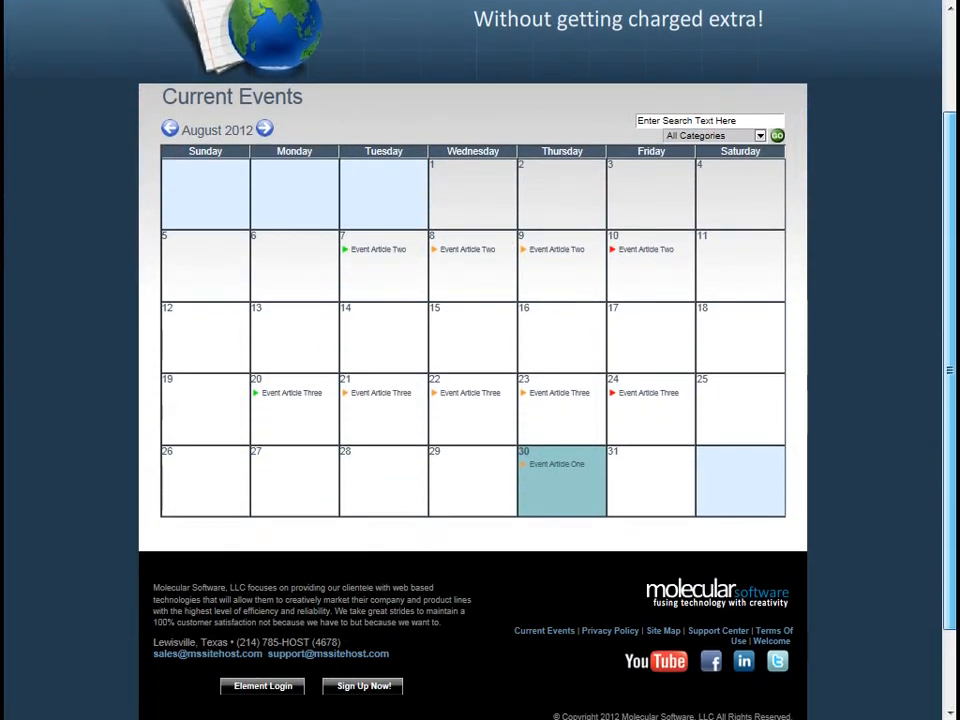
pyautogui.click(666, 602)
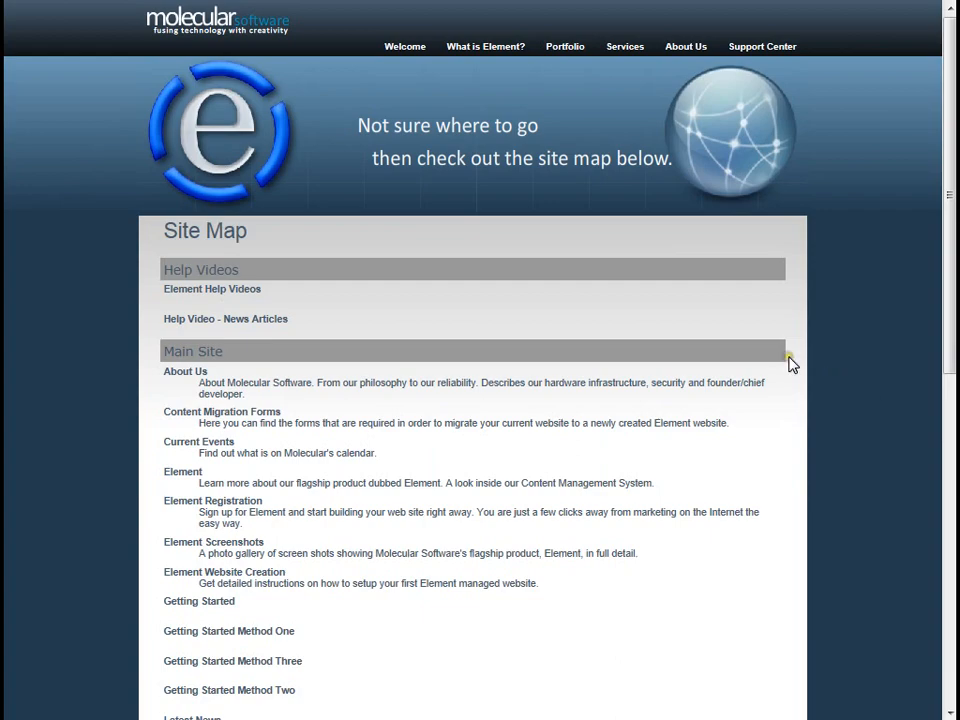
pyautogui.scroll(-5, 437, 512)
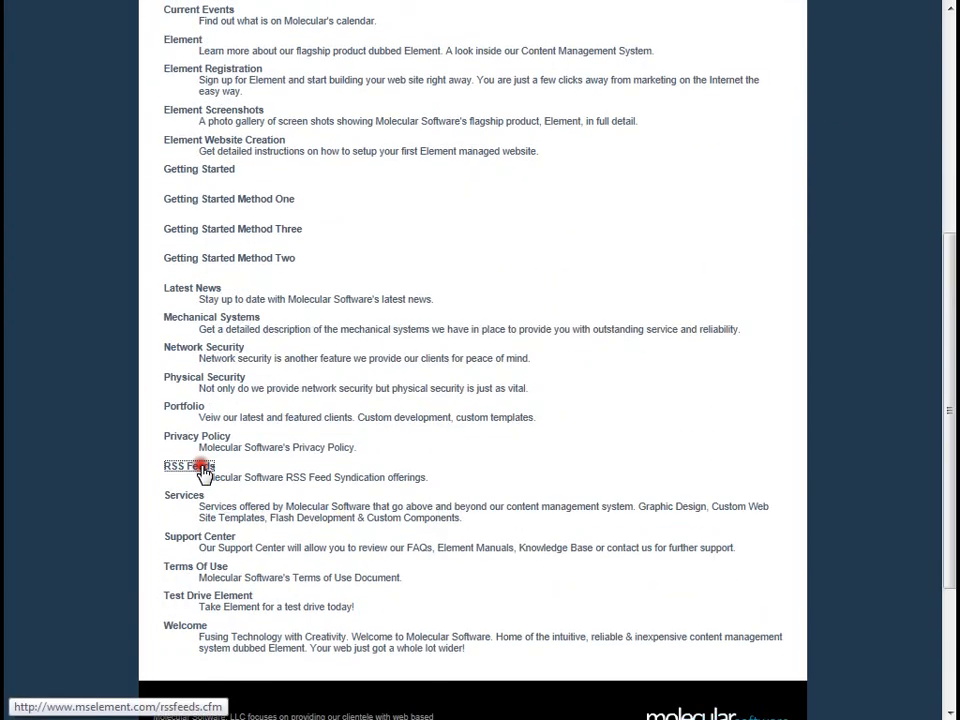
pyautogui.click(202, 467)
pyautogui.moveTo(948, 252); pyautogui.dragTo(949, 377)
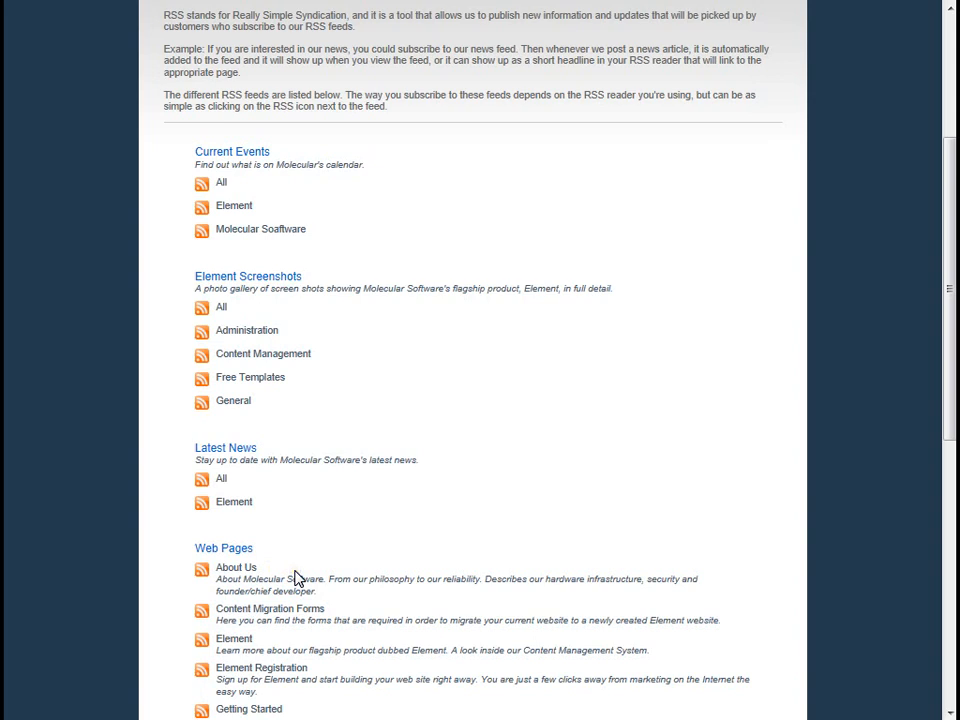
# View the All, Element and Molecular Soaftware feeds under Current Events, returning to the RSS Feeds list after each one
pyautogui.click(202, 186)
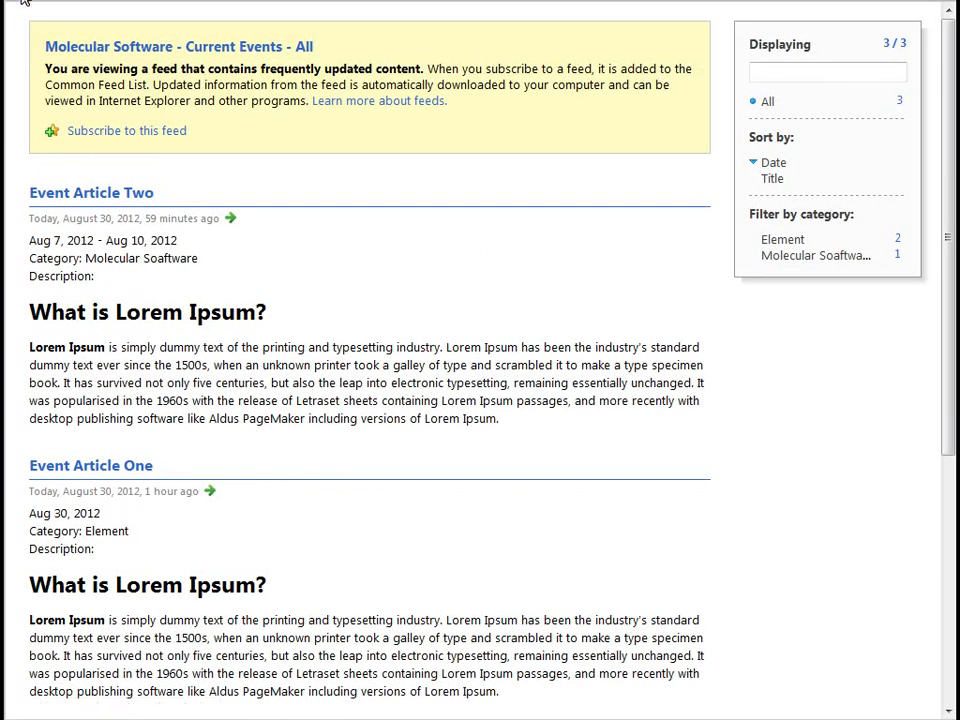
pyautogui.press('BackSpace')
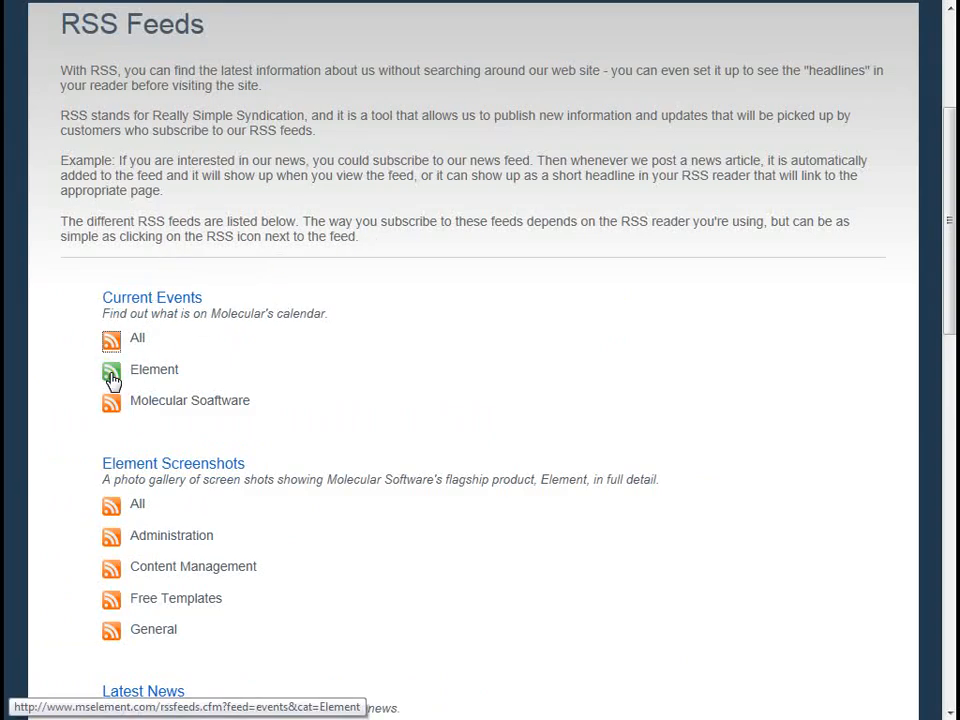
pyautogui.click(111, 375)
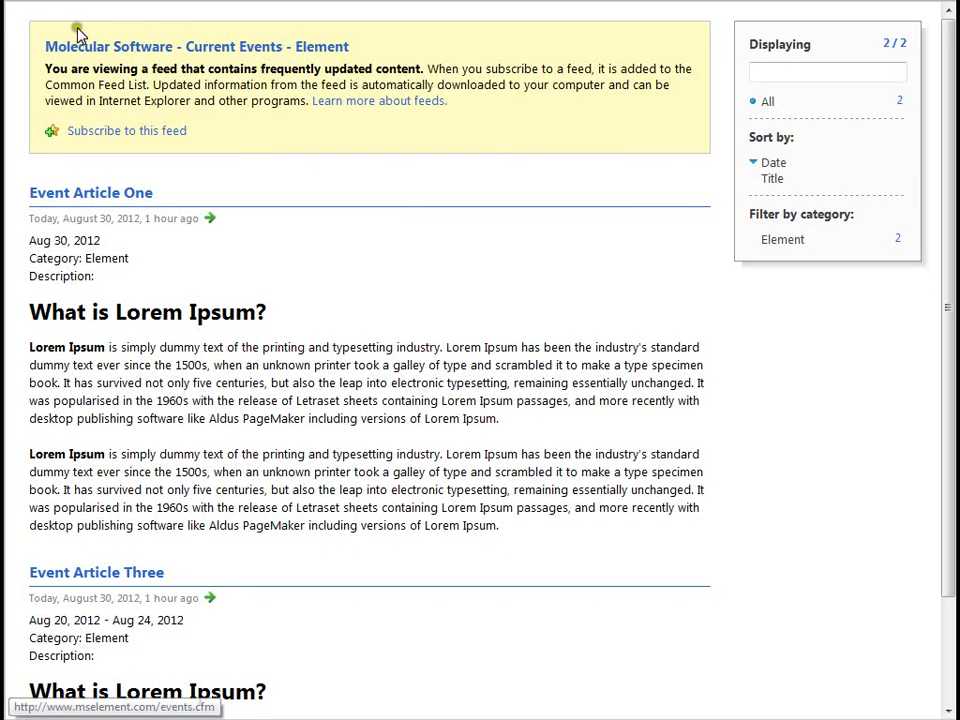
pyautogui.click(45, 4)
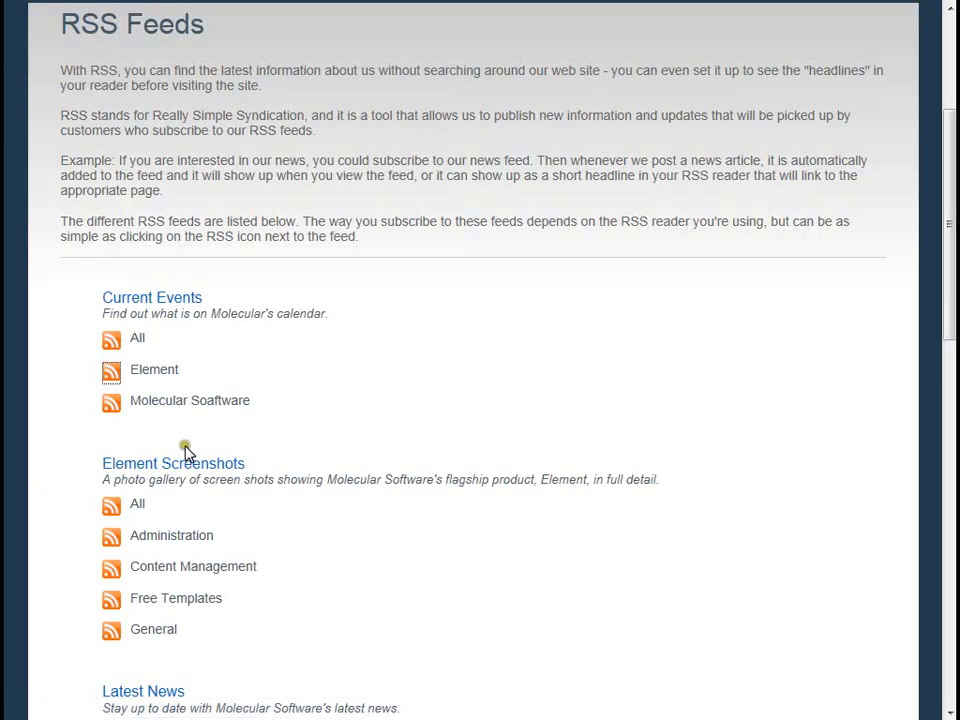
pyautogui.click(111, 405)
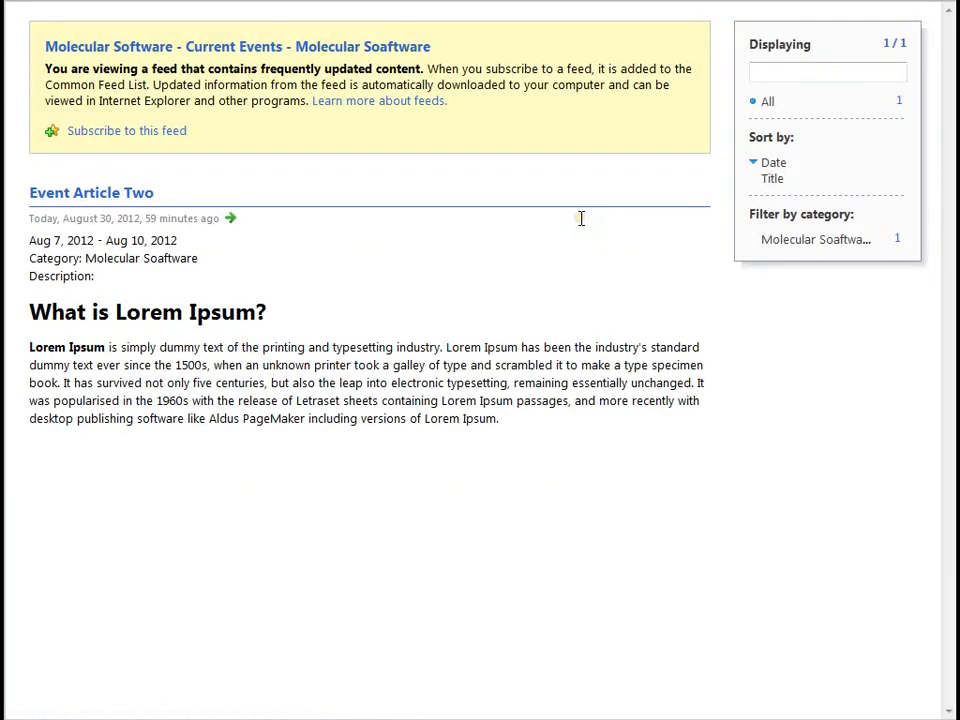
pyautogui.click(73, 7)
# Reduce the browser's zoom level on the RSS Feeds page
pyautogui.click(940, 2)
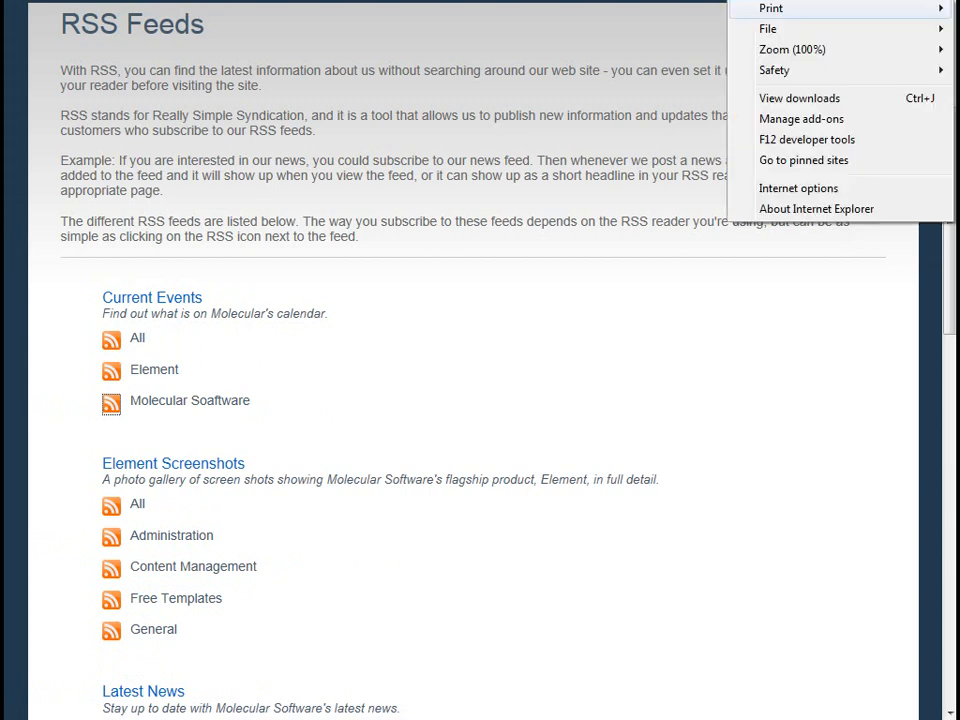
pyautogui.moveTo(905, 51)
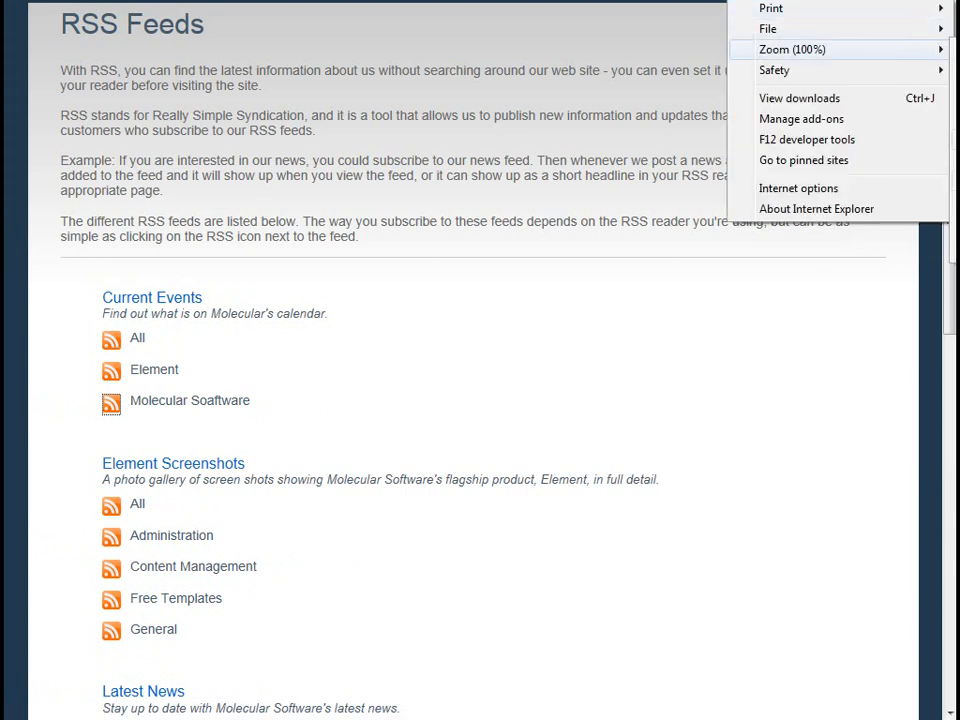
pyautogui.click(956, 201)
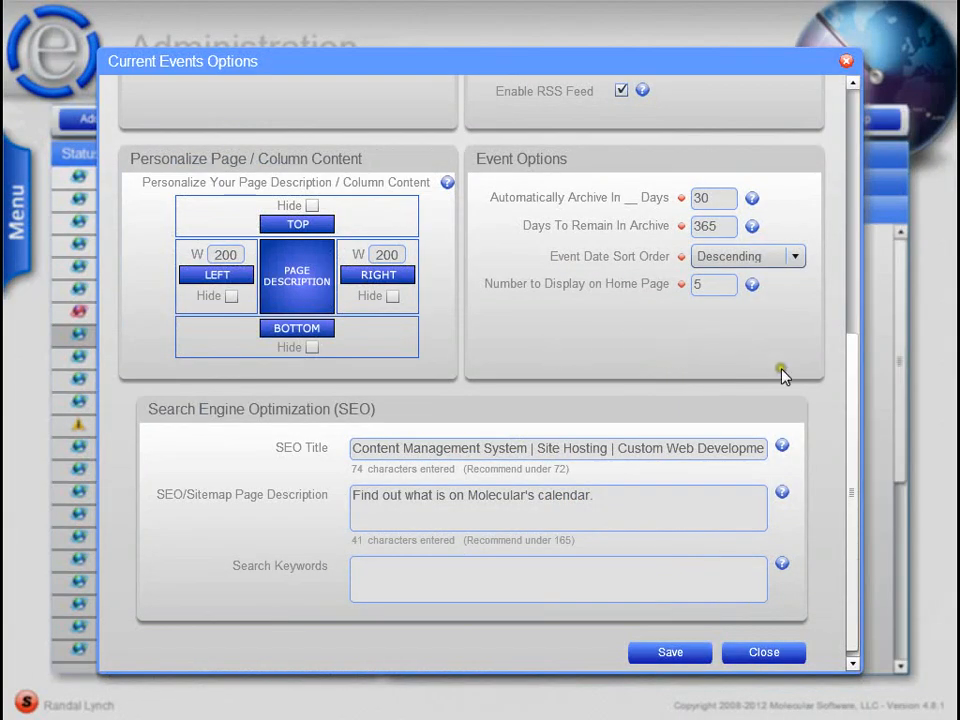
# Disable Enable RSS Feed for the events page, save, and reload the public RSS Feeds page
pyautogui.moveTo(850, 407); pyautogui.dragTo(814, 564)
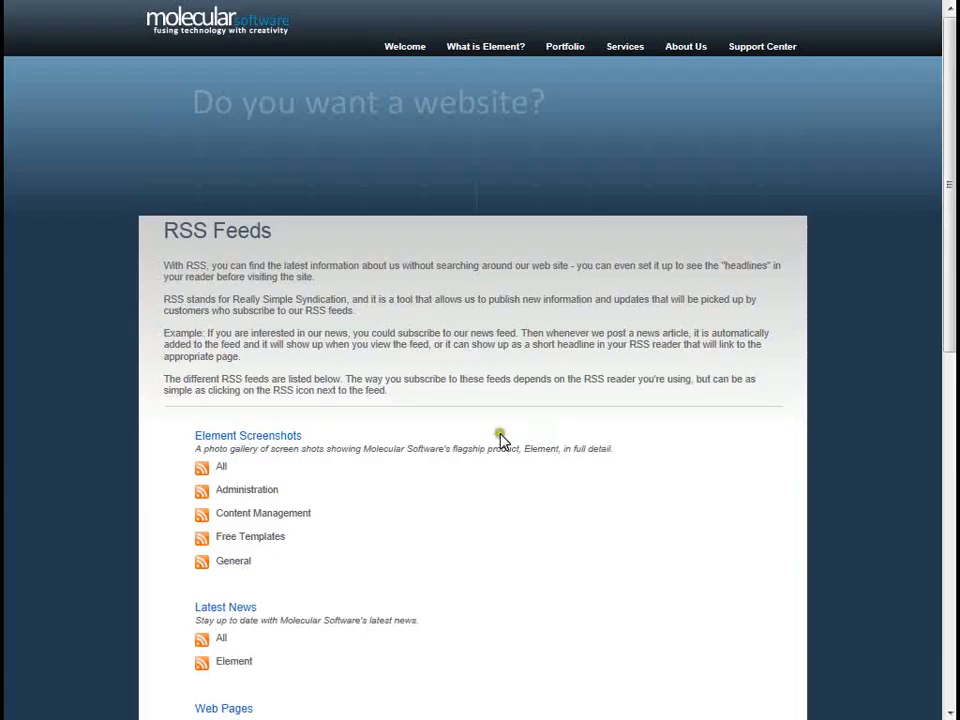
pyautogui.scroll(-3, 499, 435)
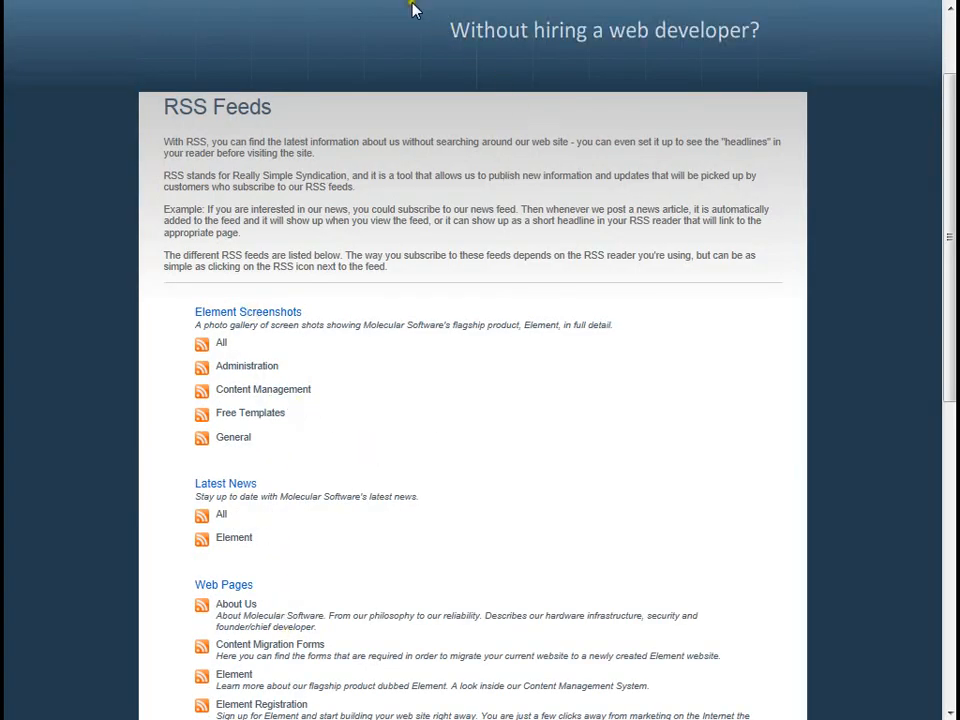
pyautogui.press('F5')
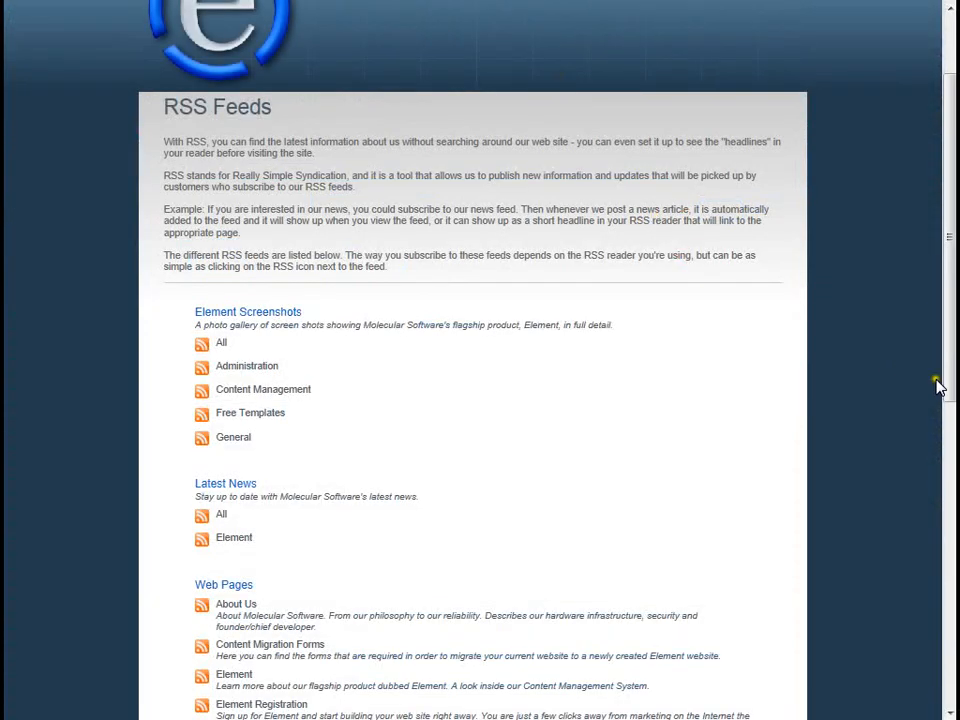
# Go to the public Welcome page through the footer and open the full calendar from its Current Events list
pyautogui.moveTo(946, 382); pyautogui.dragTo(946, 660)
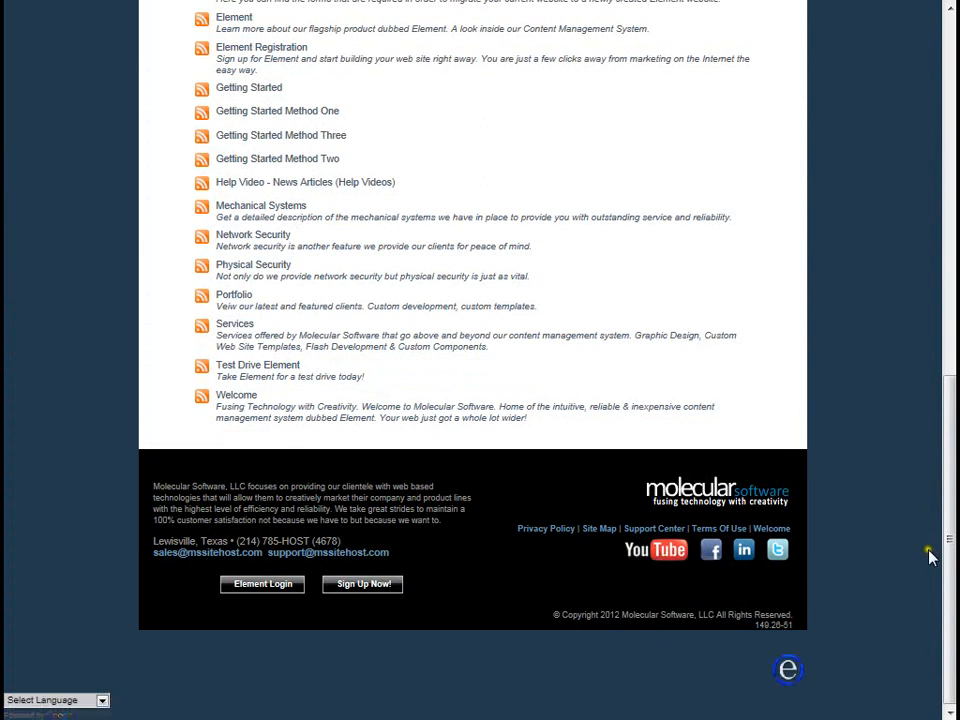
pyautogui.click(775, 530)
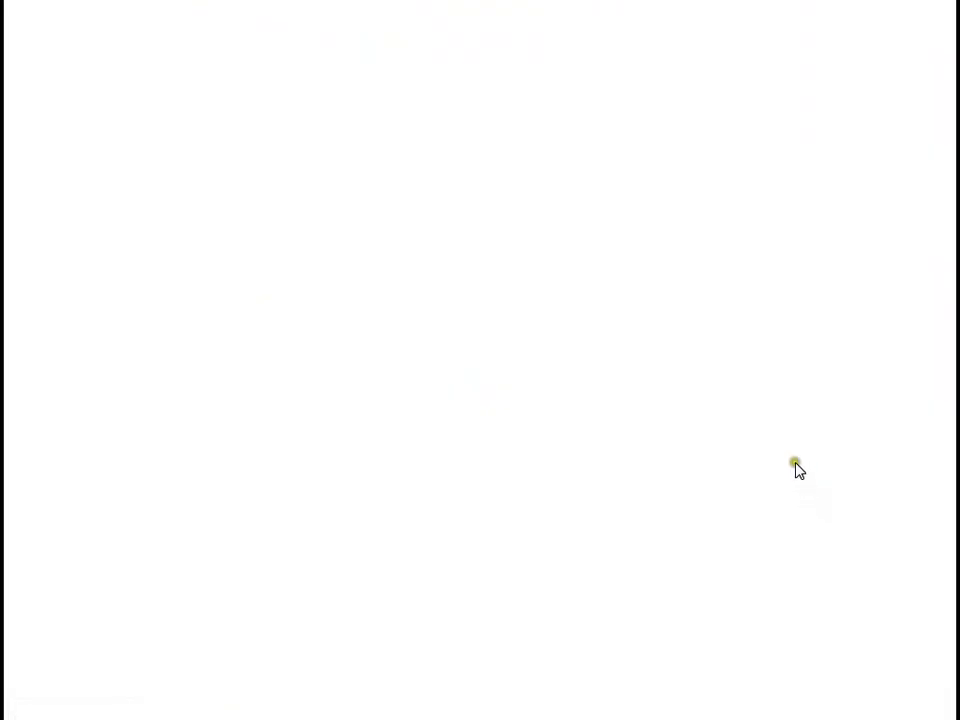
pyautogui.scroll(-5, 788, 697)
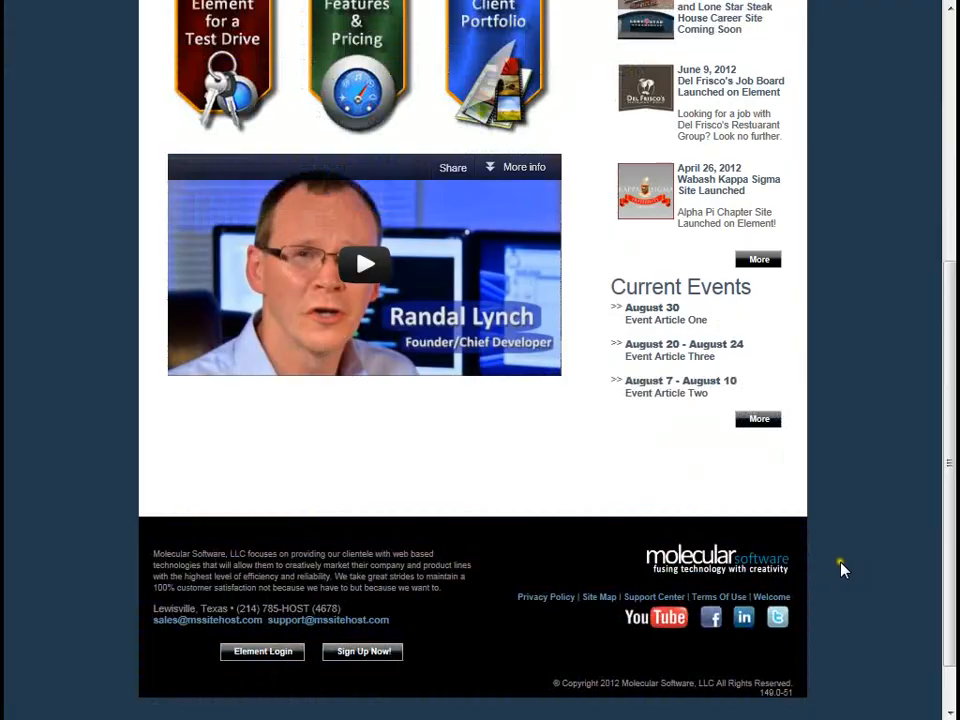
pyautogui.click(756, 422)
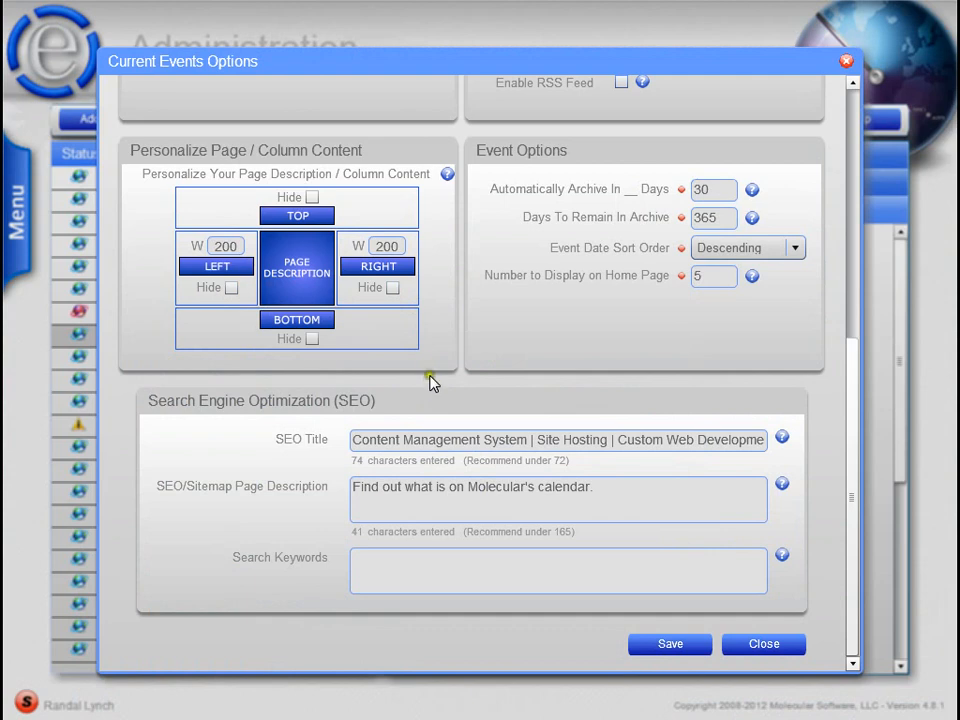
# Toggle the left column's Hide option and try an invalid left column width in the events options
pyautogui.click(233, 290)
pyautogui.click(233, 289)
pyautogui.click(220, 246)
pyautogui.click(388, 246)
pyautogui.click(226, 246)
pyautogui.click(230, 414)
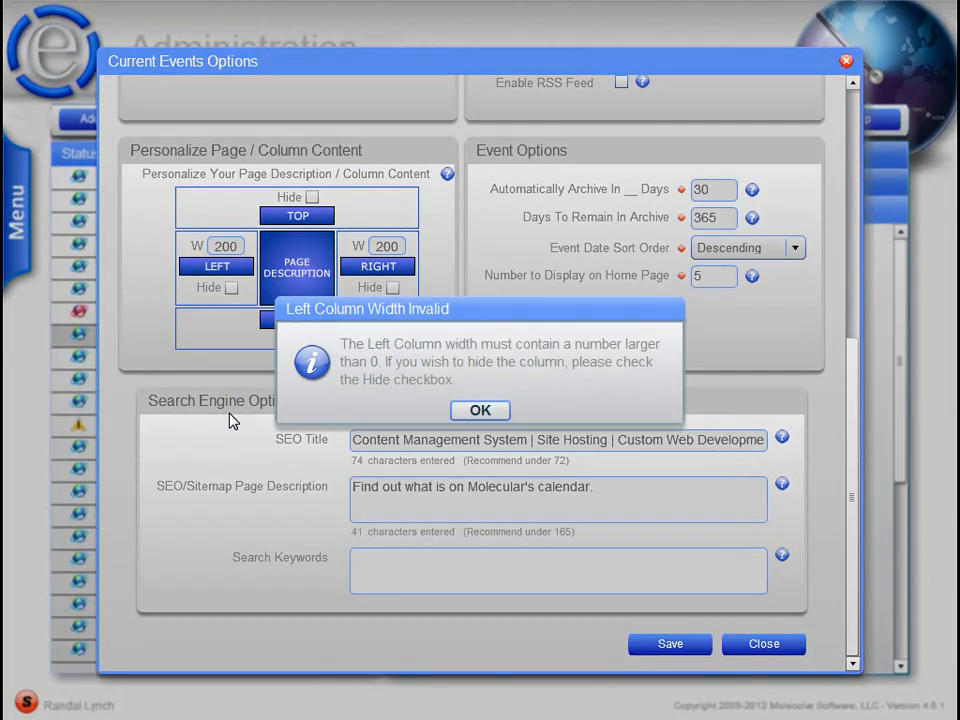
pyautogui.click(496, 410)
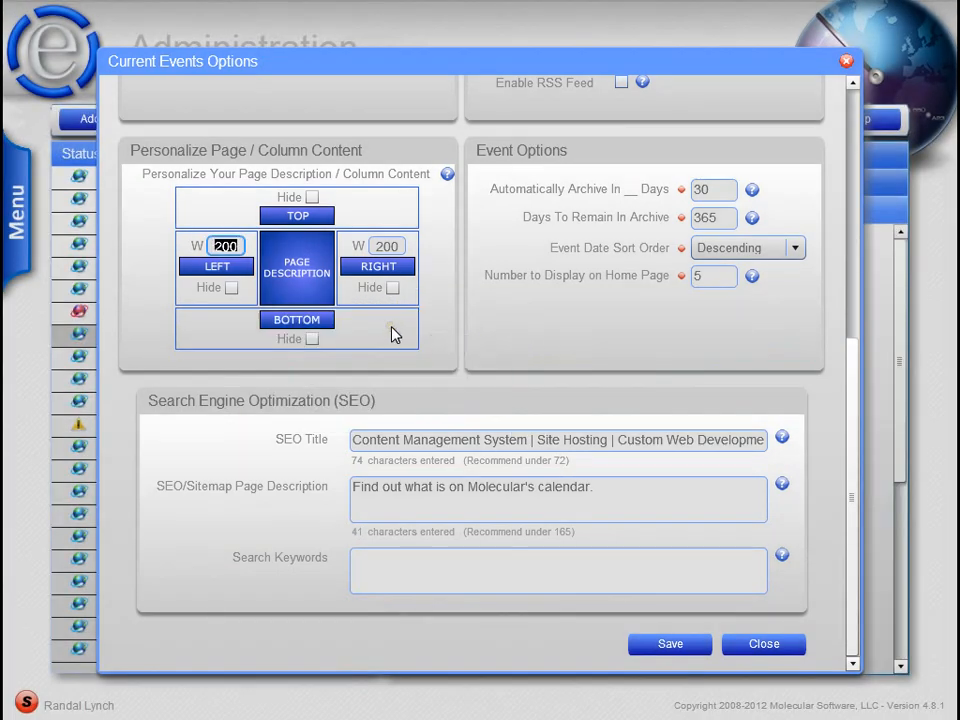
# Add the text "LEFT COLUMN TEST" to the events page's left column, publish it, and reload the public Current Events page
pyautogui.click(230, 289)
pyautogui.click(231, 288)
pyautogui.click(204, 268)
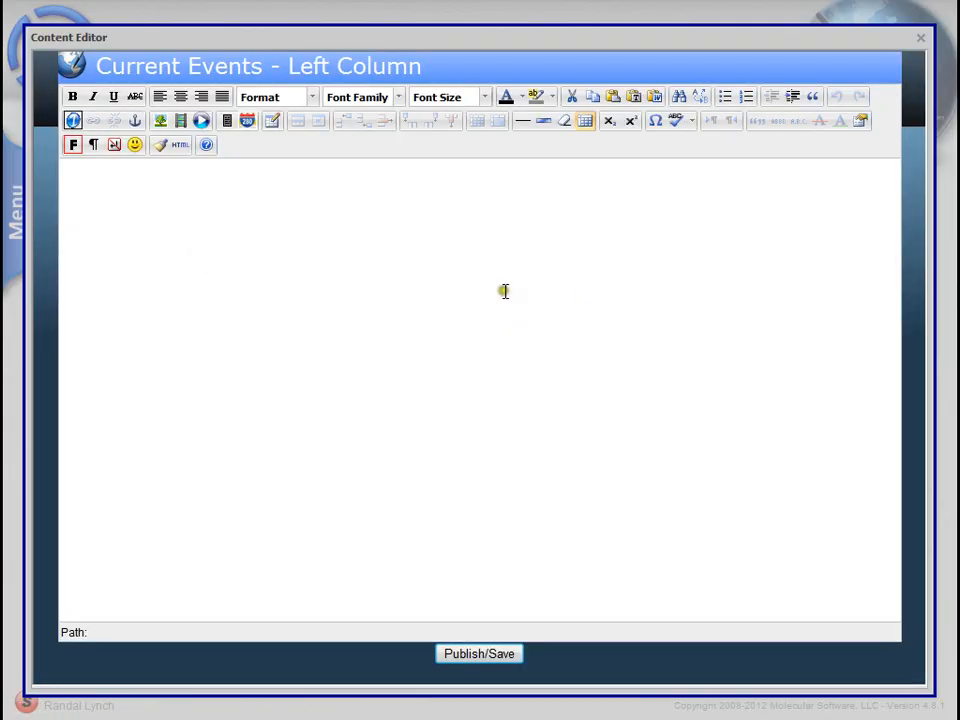
pyautogui.click(355, 222)
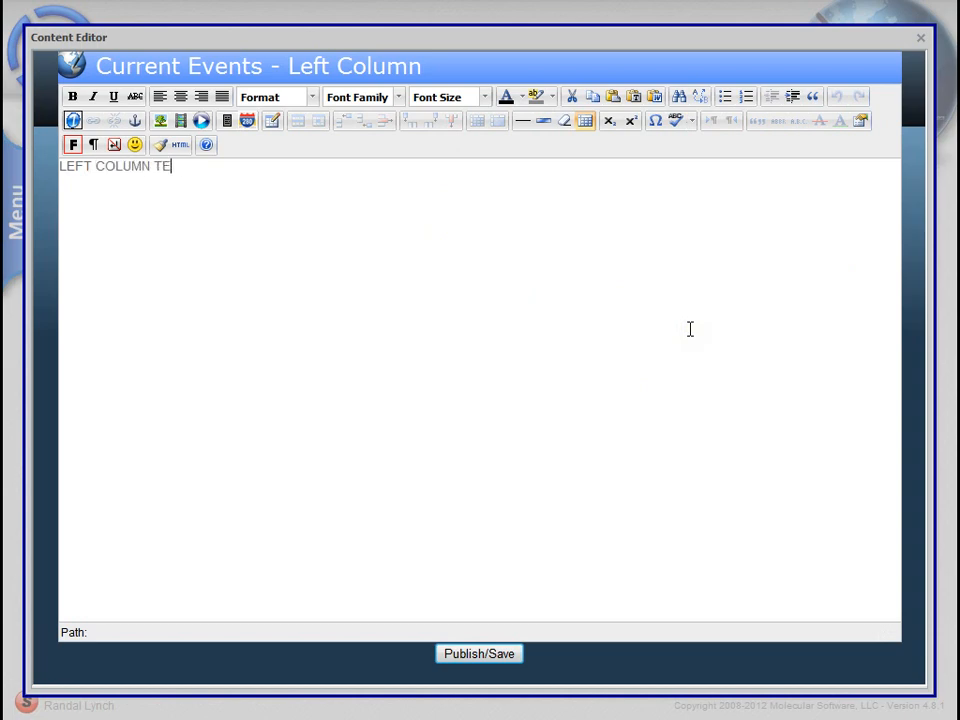
pyautogui.click(479, 653)
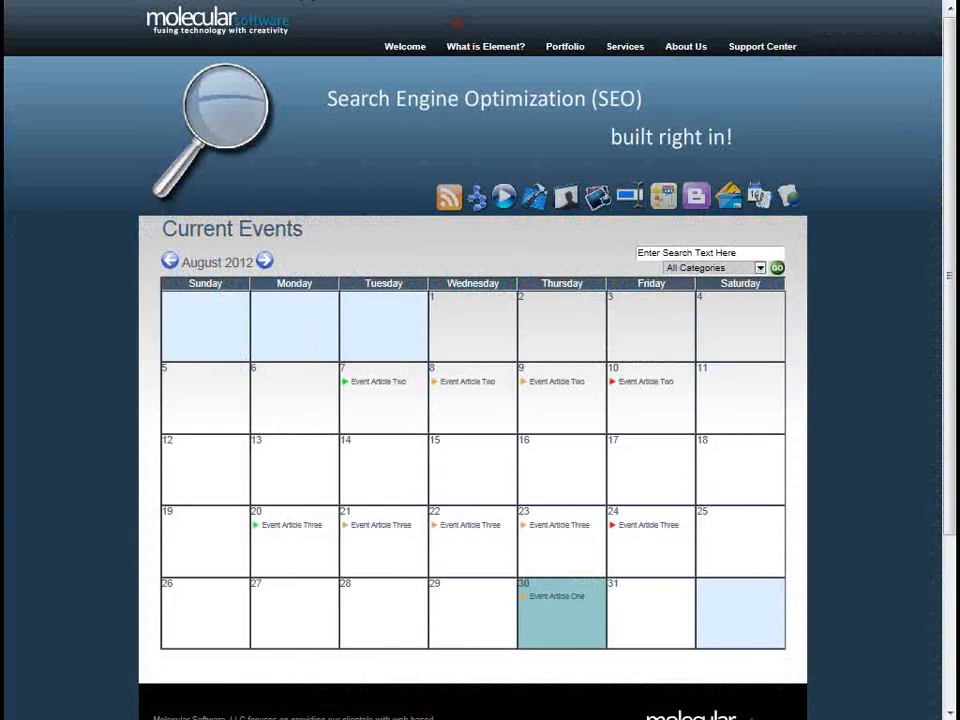
pyautogui.press('F5')
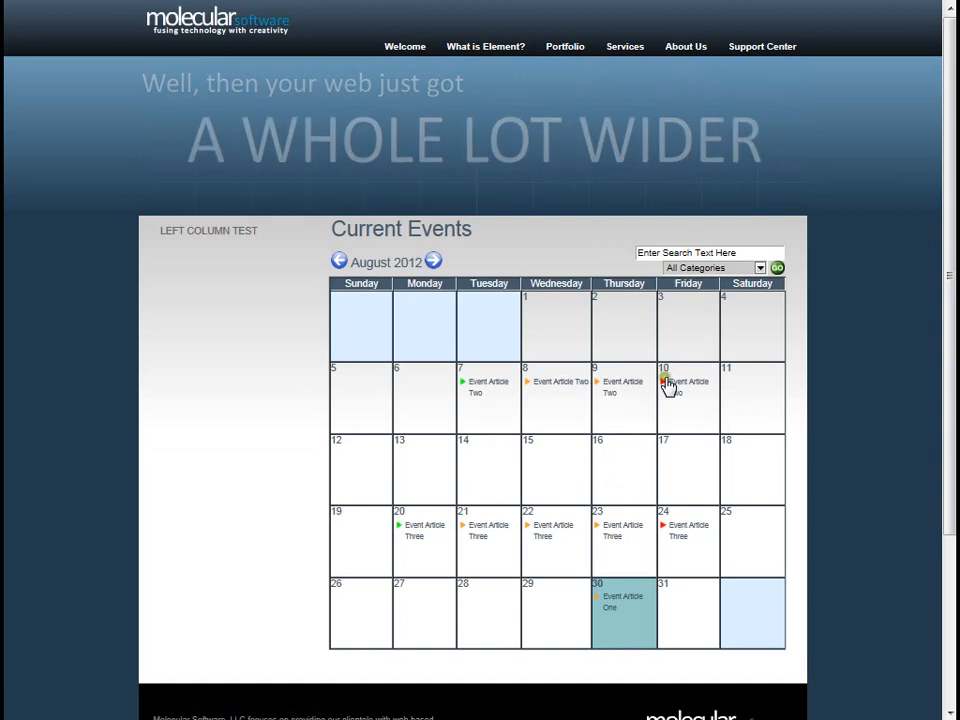
# Delete all left column text, publish the change, check the public events page, and close the content editor
pyautogui.click(444, 2)
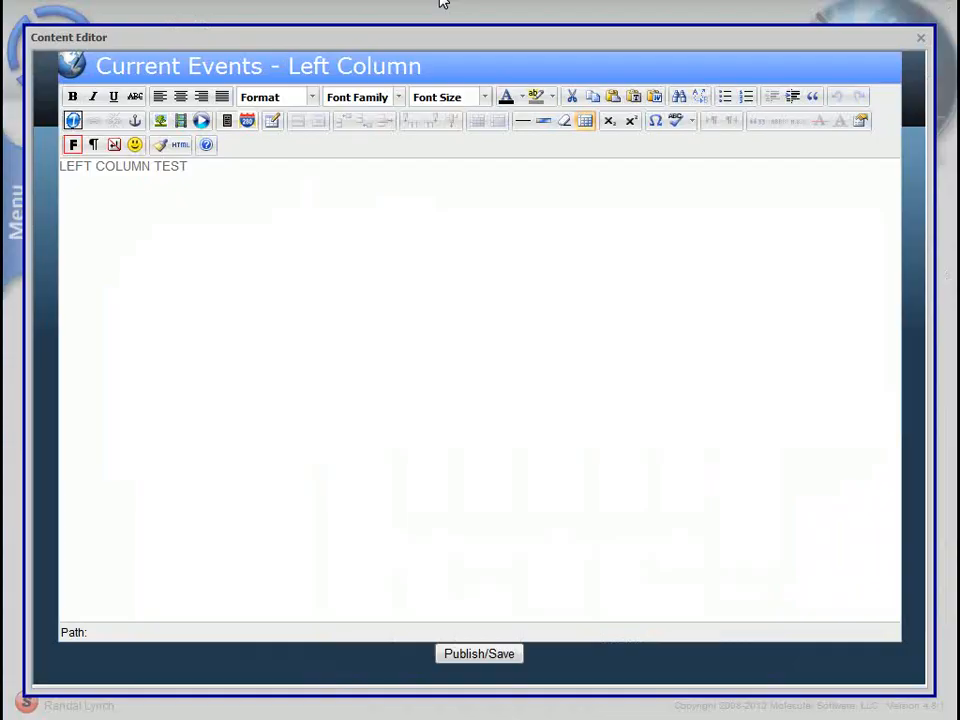
pyautogui.click(300, 174)
pyautogui.hotkey('ctrl', 'a')
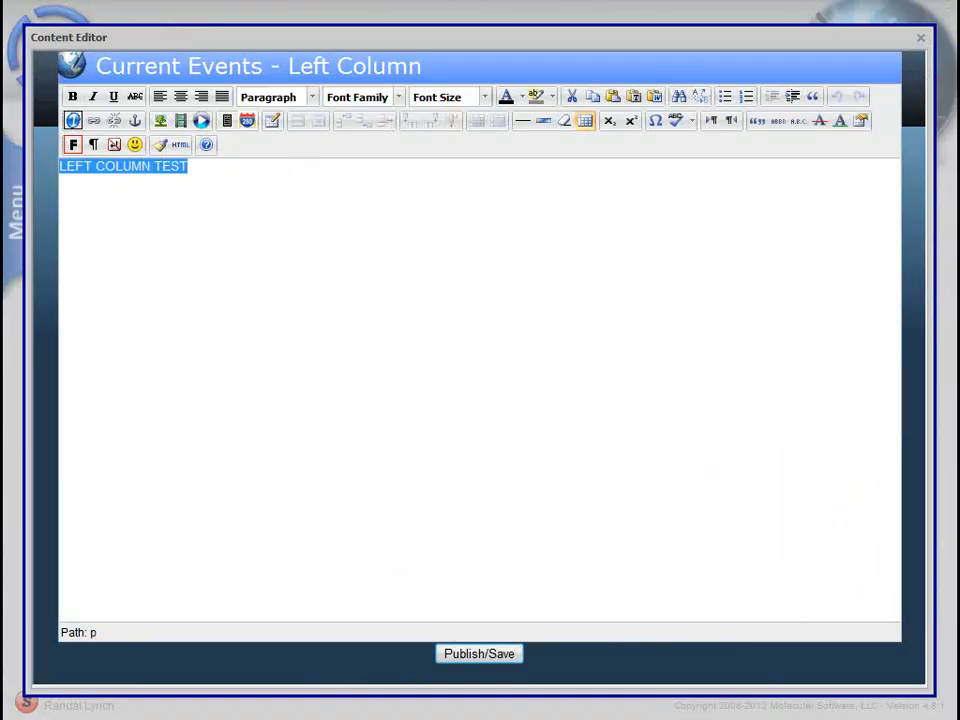
pyautogui.press('Delete')
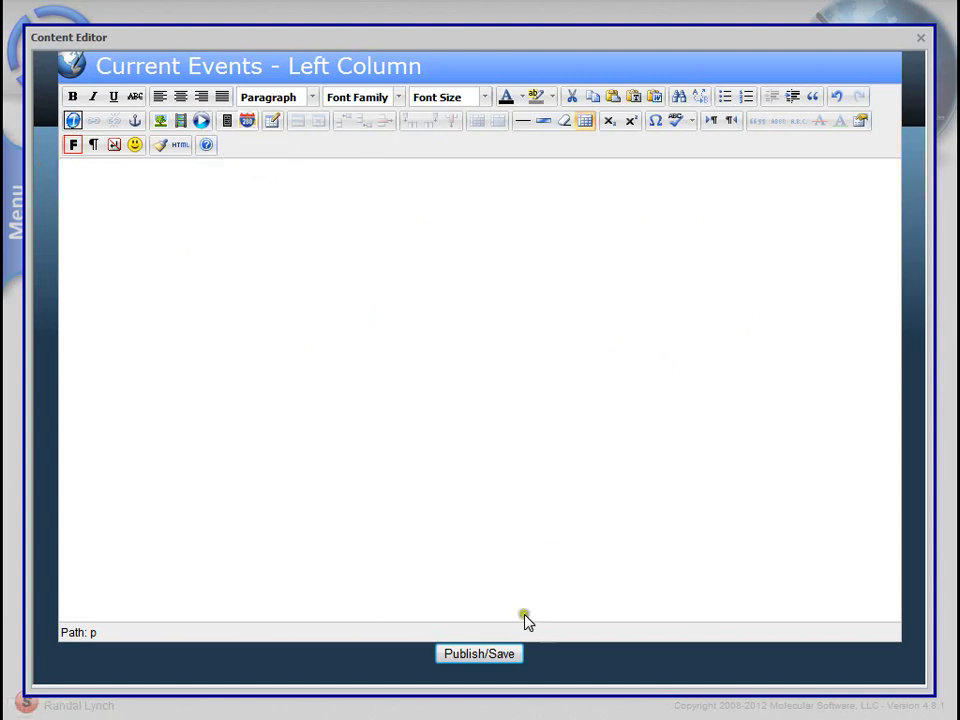
pyautogui.click(503, 656)
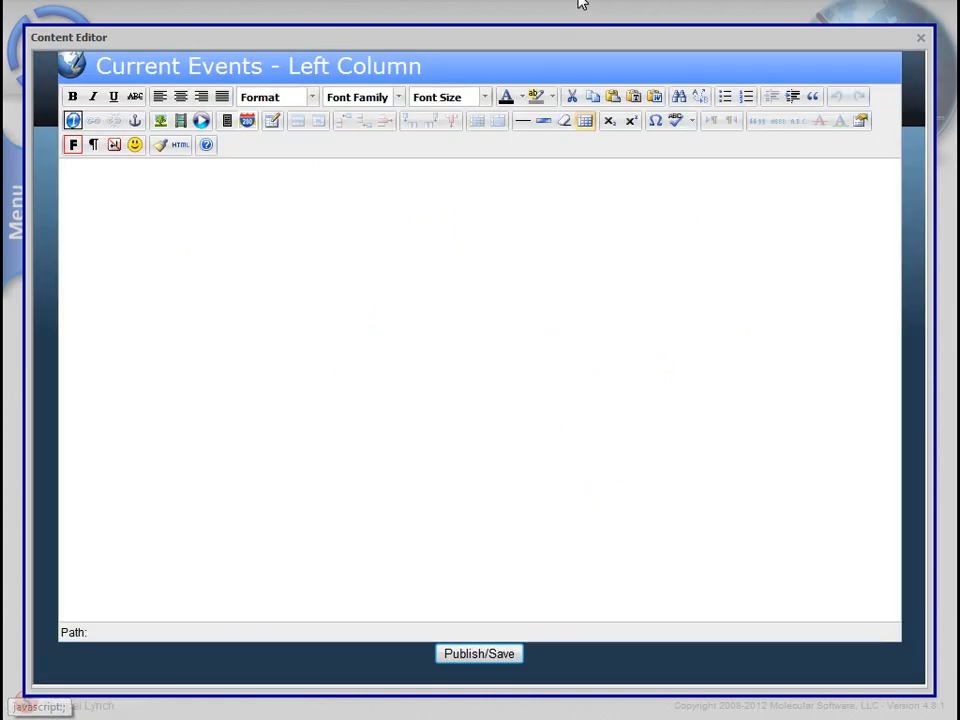
pyautogui.click(540, 0)
pyautogui.click(285, 0)
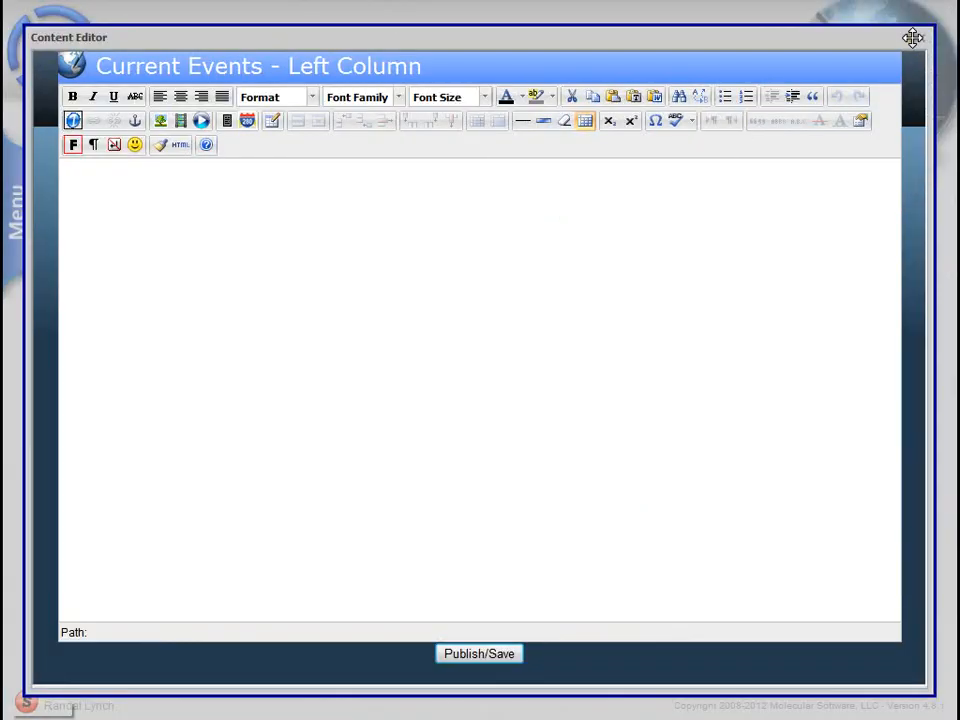
pyautogui.click(921, 38)
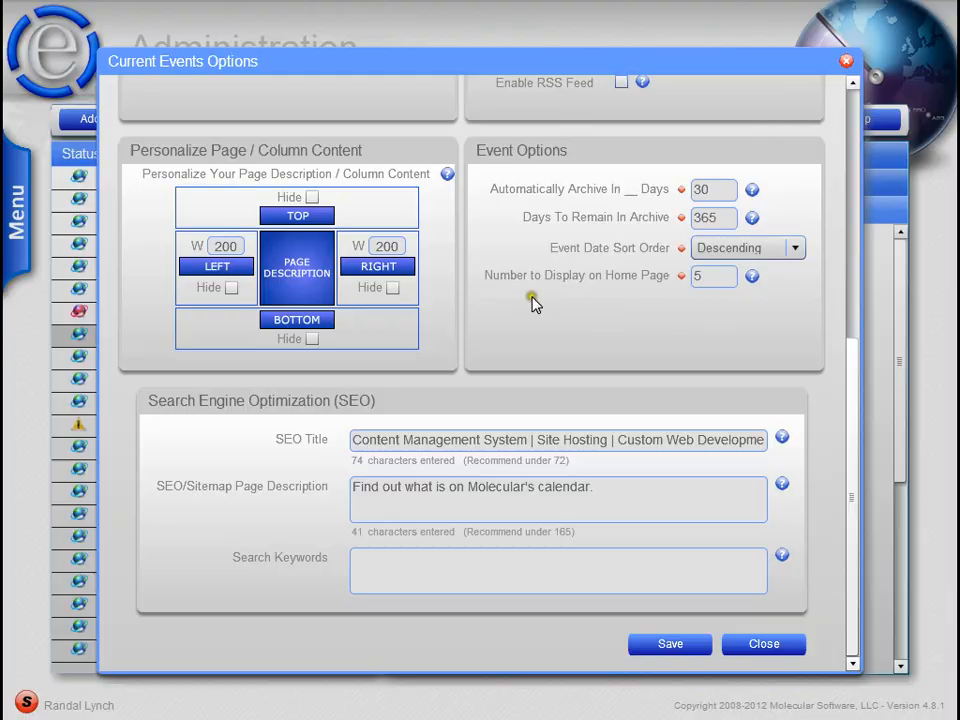
# Write "Current Events" as Heading 1 above "This is a test" in the page description, publish it, and reload the public events page
pyautogui.click(315, 271)
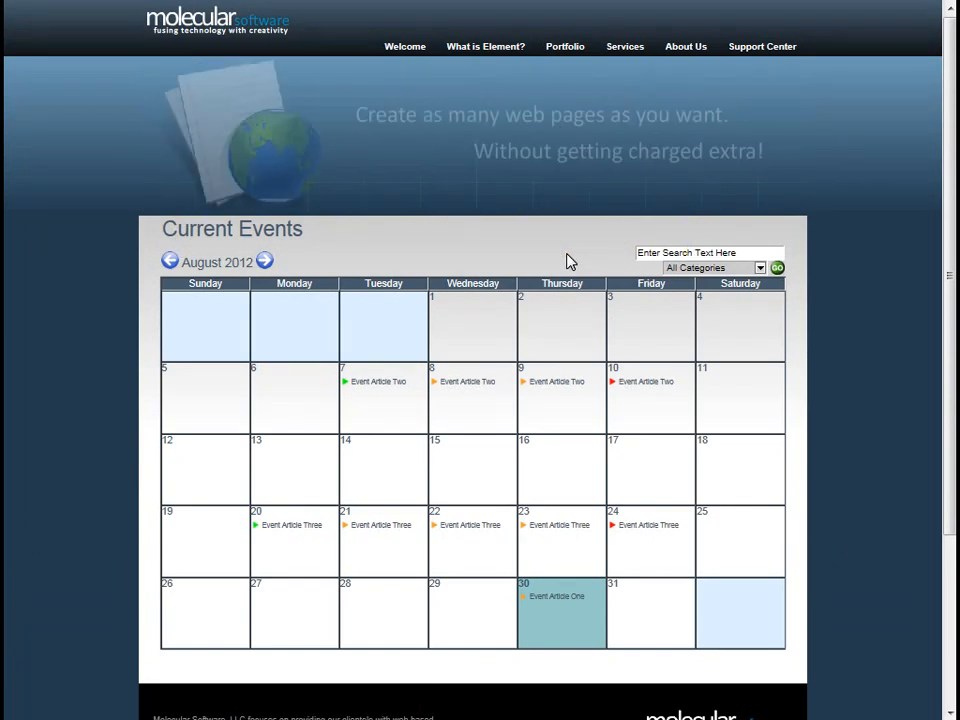
pyautogui.click(388, 2)
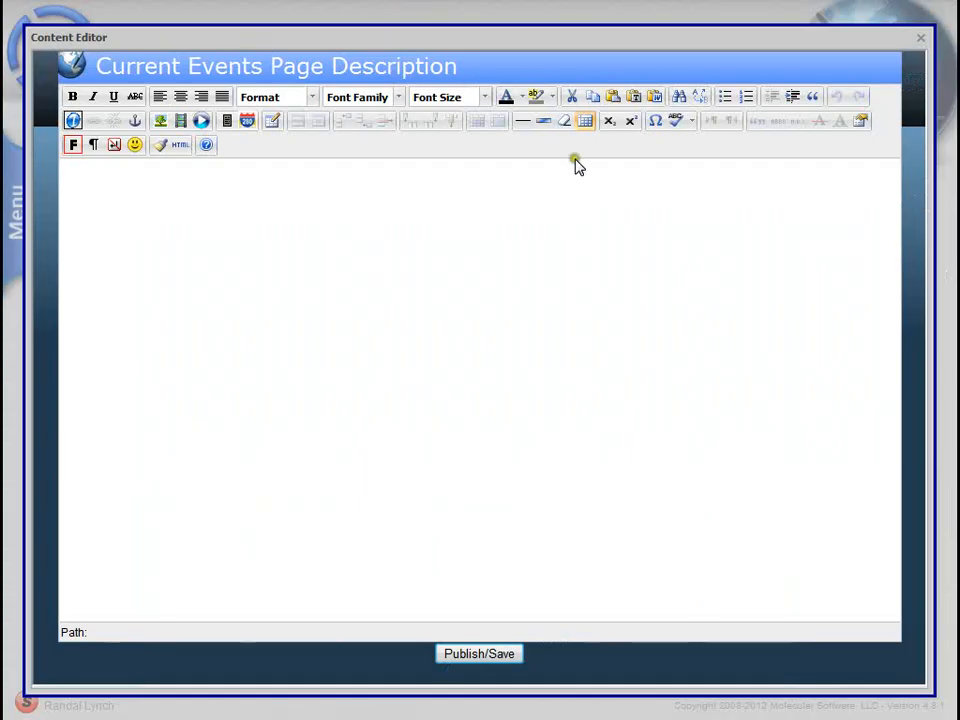
pyautogui.click(317, 202)
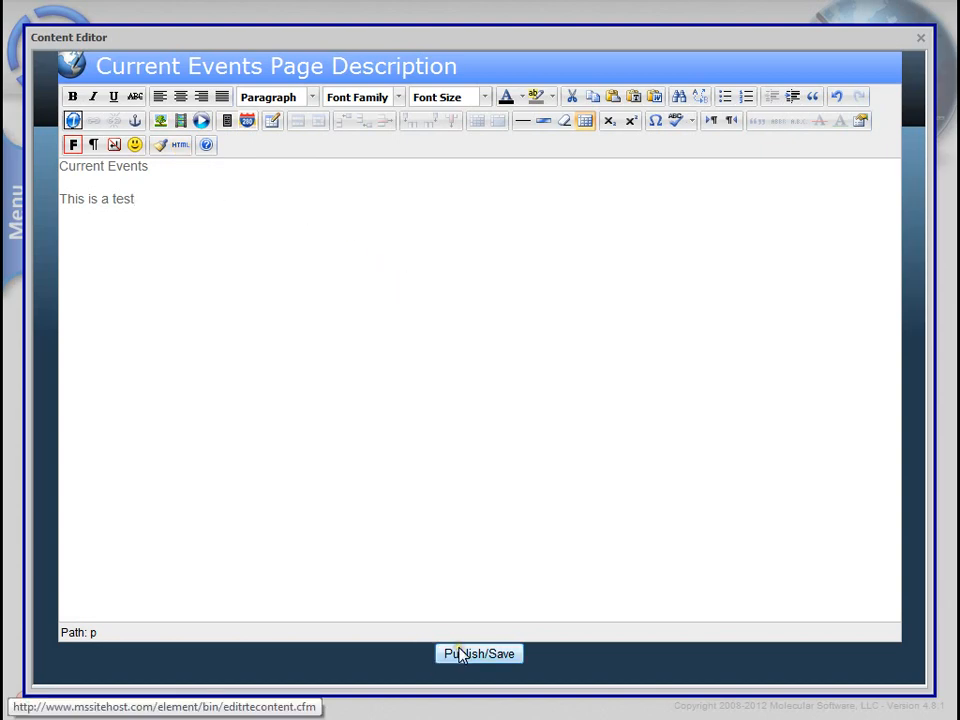
pyautogui.click(110, 170)
pyautogui.click(290, 99)
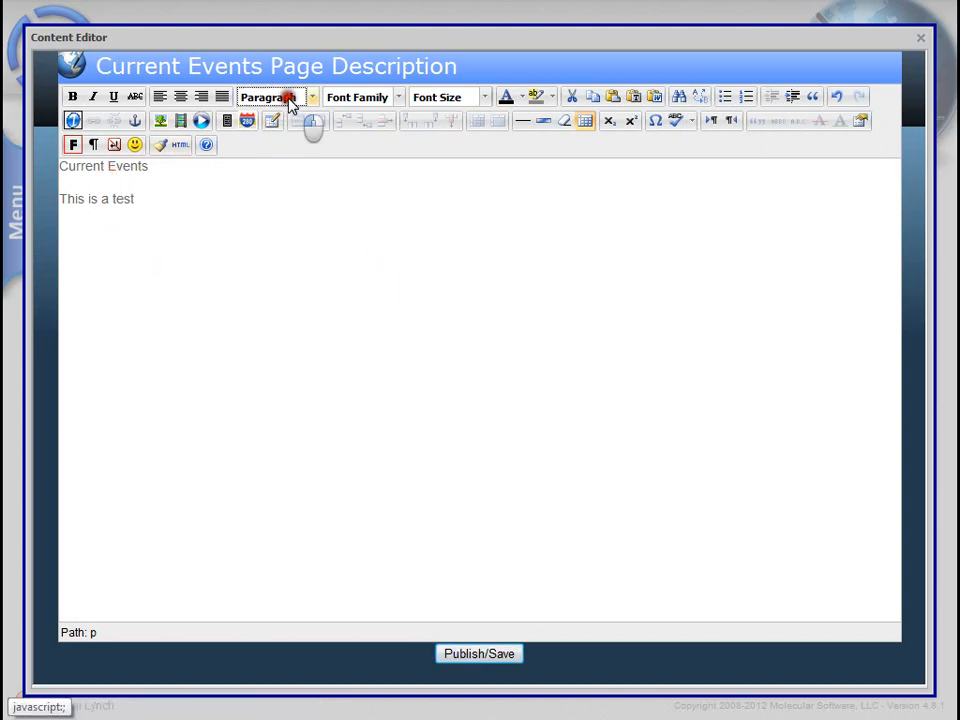
pyautogui.click(285, 163)
pyautogui.click(470, 651)
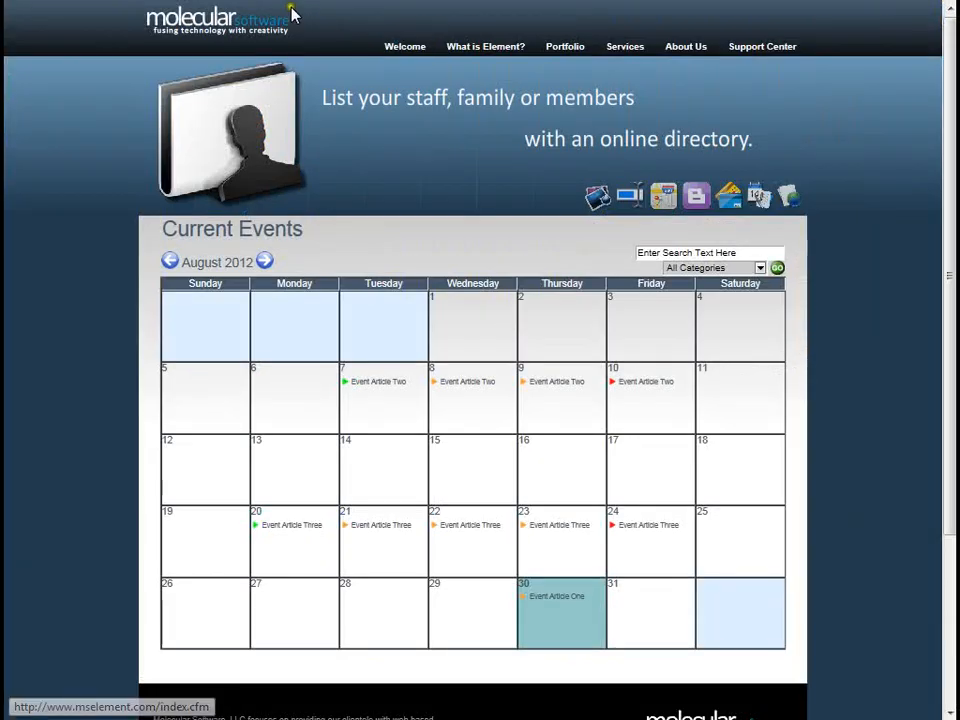
pyautogui.click(290, 12)
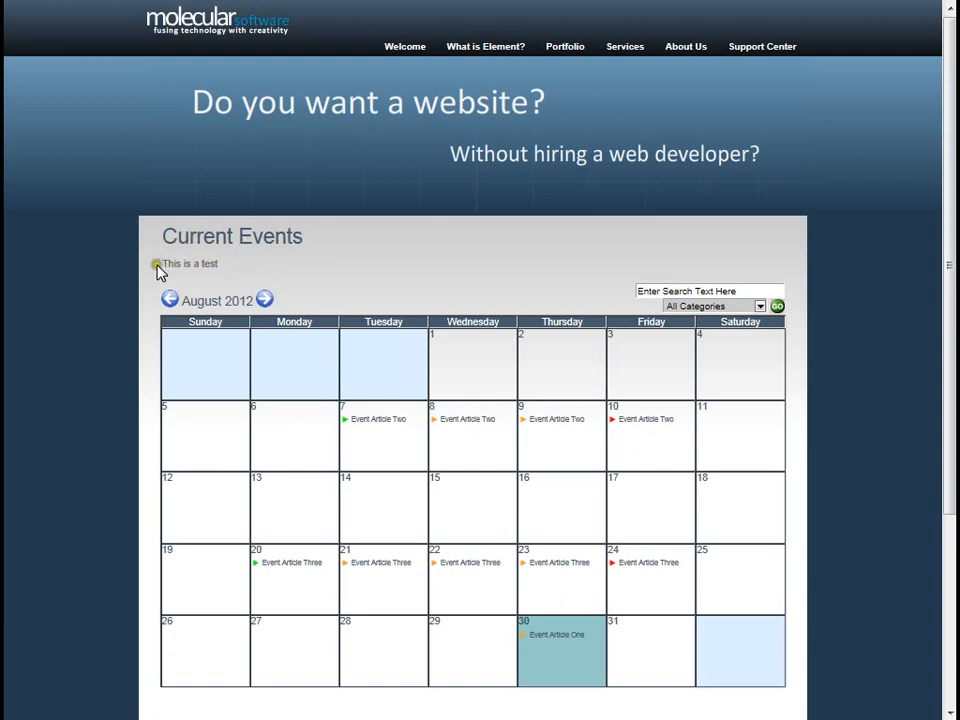
# Change the page description heading to "Latest Events", publish it, and reload the public events page
pyautogui.click(442, 1)
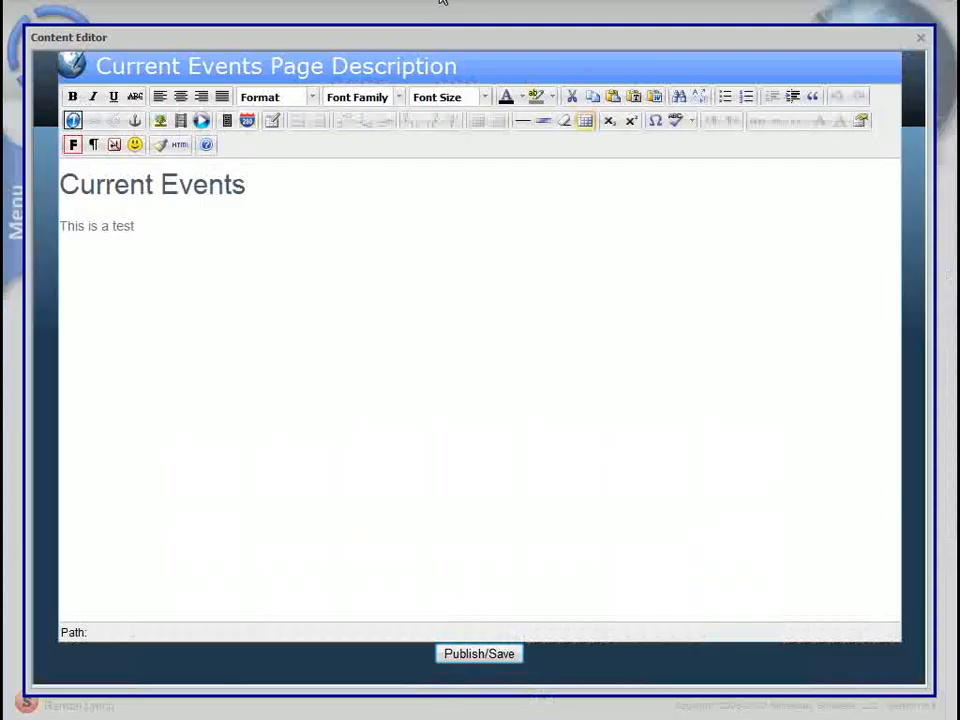
pyautogui.click(265, 184)
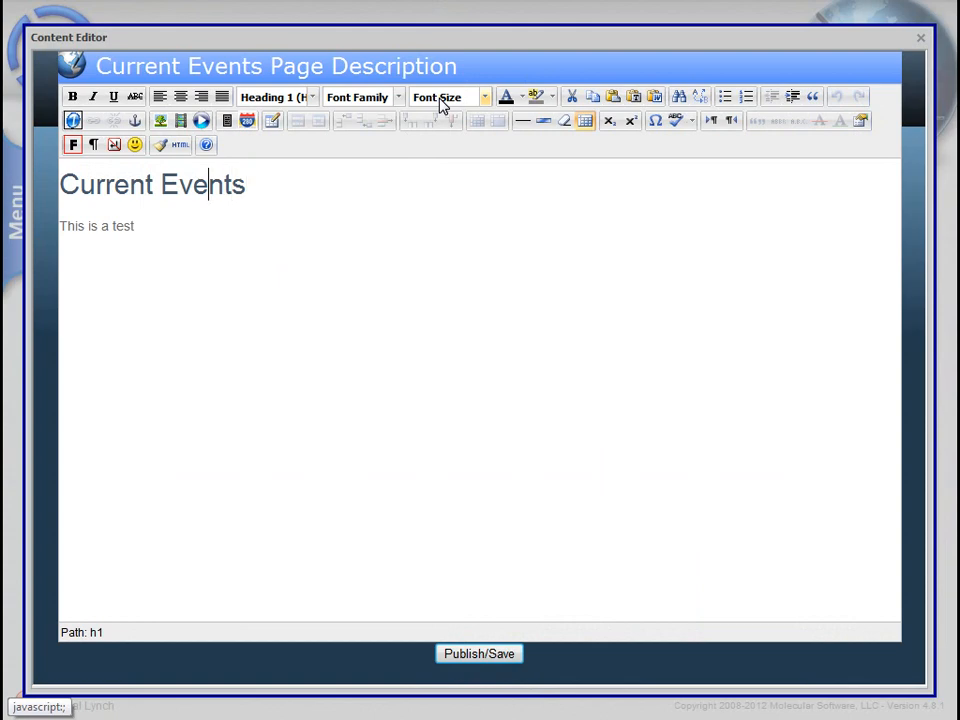
pyautogui.hotkey('shift', 'Left')
pyautogui.hotkey('shift', 'Left')
pyautogui.hotkey('shift', 'Left')
pyautogui.hotkey('shift', 'Left')
pyautogui.hotkey('shift', 'Left')
pyautogui.hotkey('shift', 'Left')
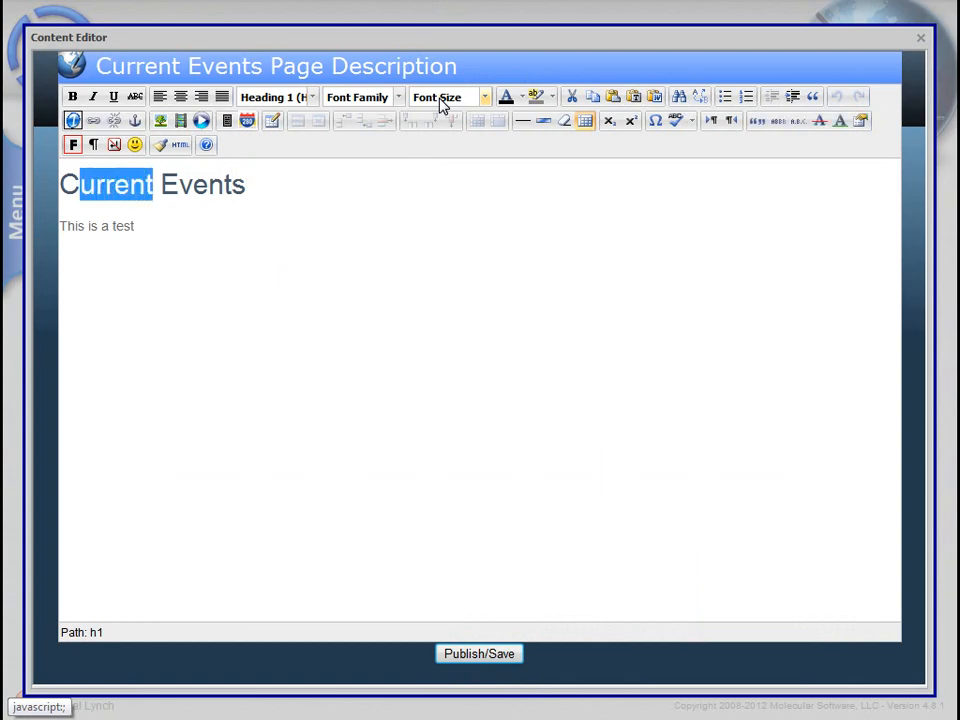
pyautogui.write('Latest')
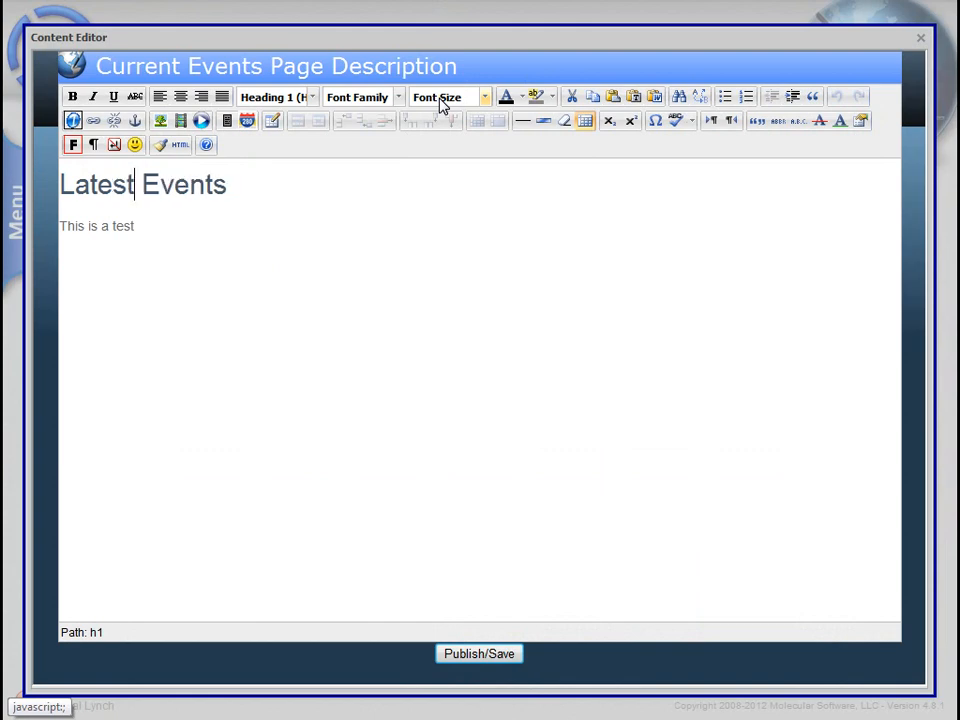
pyautogui.click(483, 655)
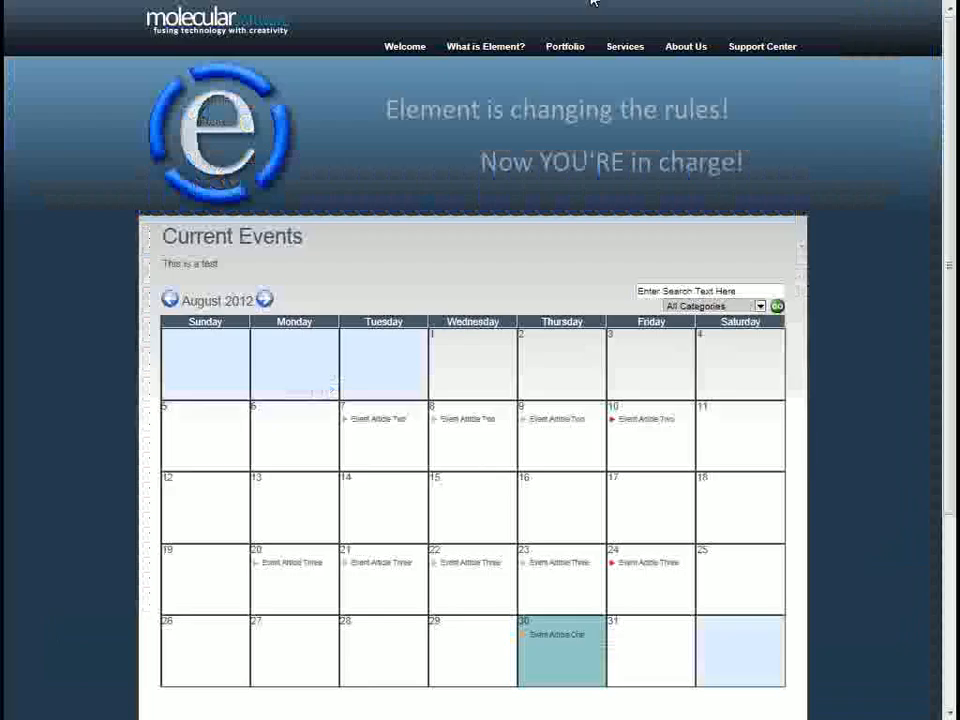
pyautogui.press('F5')
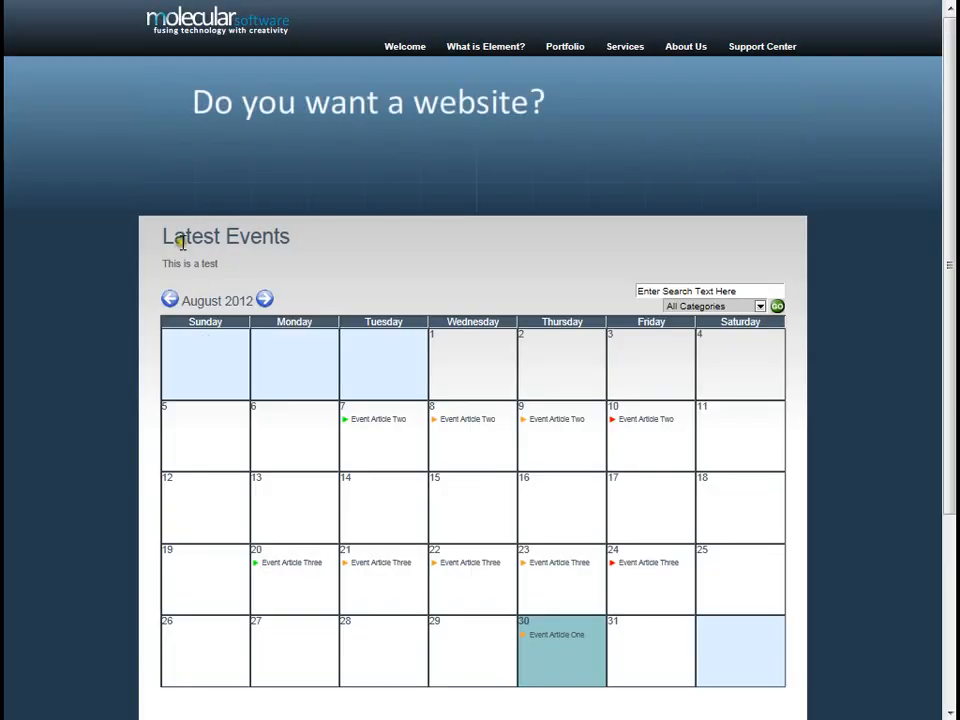
# Go to the public Welcome page and check the heading of its events list
pyautogui.click(403, 48)
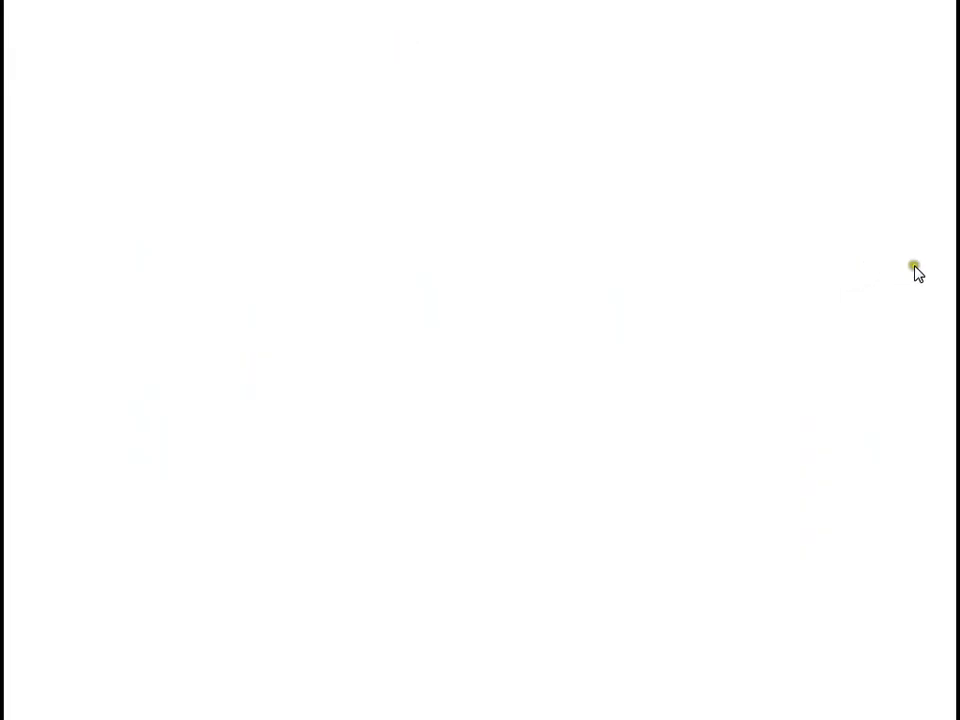
pyautogui.scroll(-4, 949, 250)
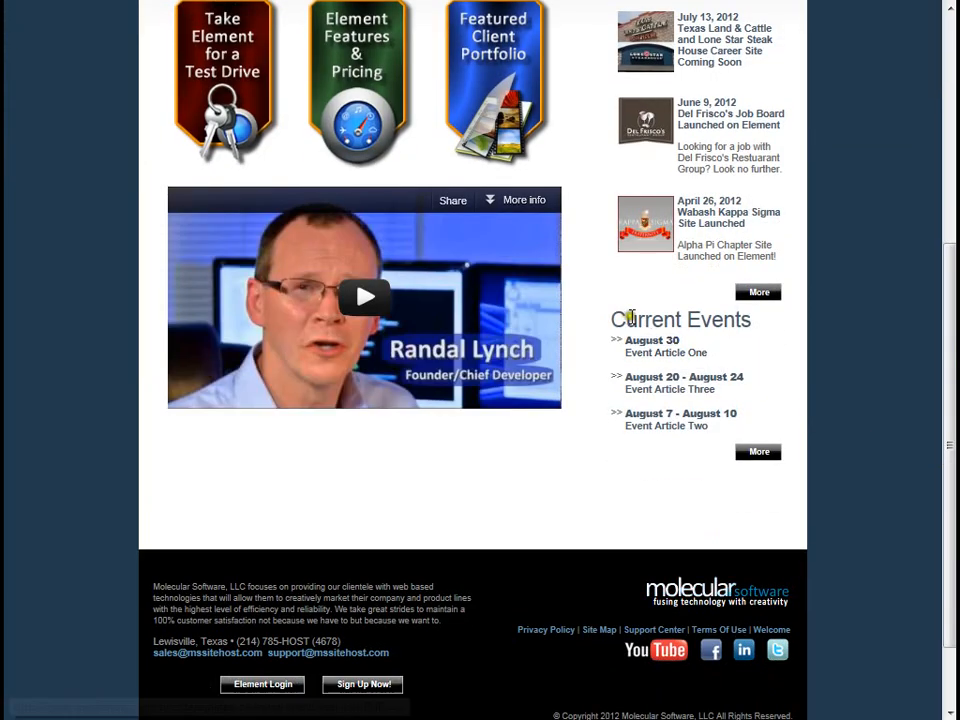
pyautogui.scroll(10, 938, 417)
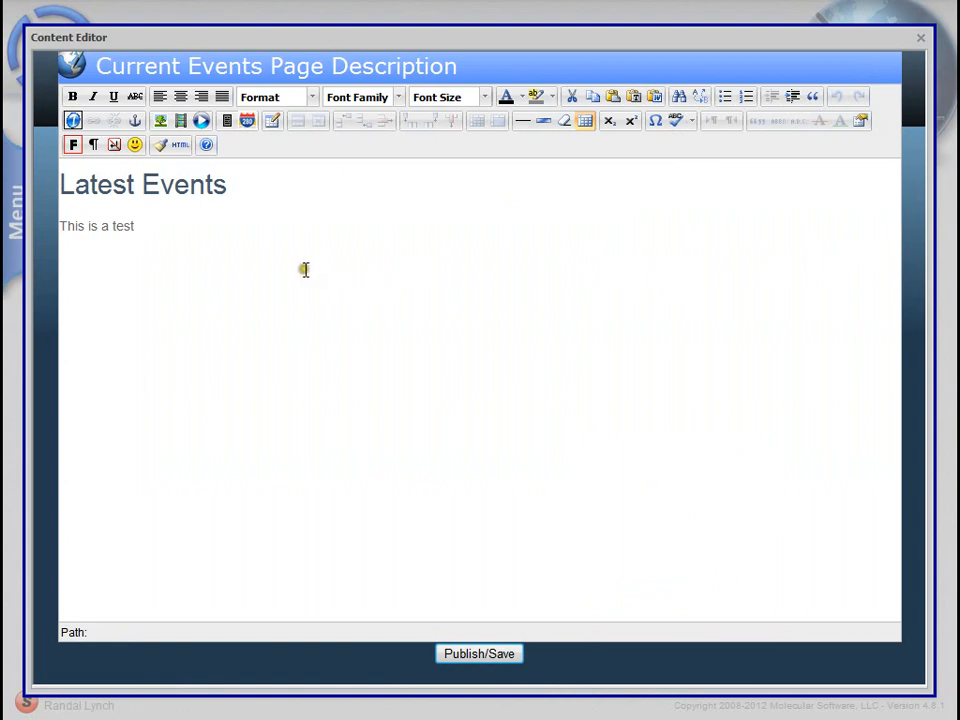
# Delete all of the page description's HTML source, publish the empty description, and close the content editor
pyautogui.click(124, 195)
pyautogui.hotkey('ctrl', 'a')
pyautogui.click(181, 145)
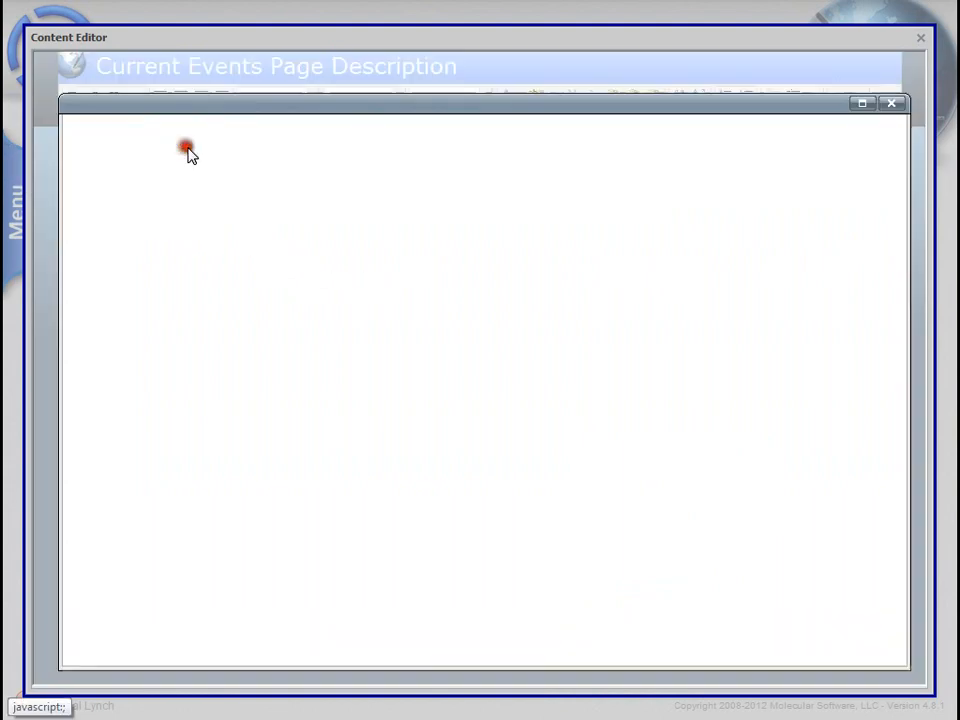
pyautogui.hotkey('ctrl', 'a')
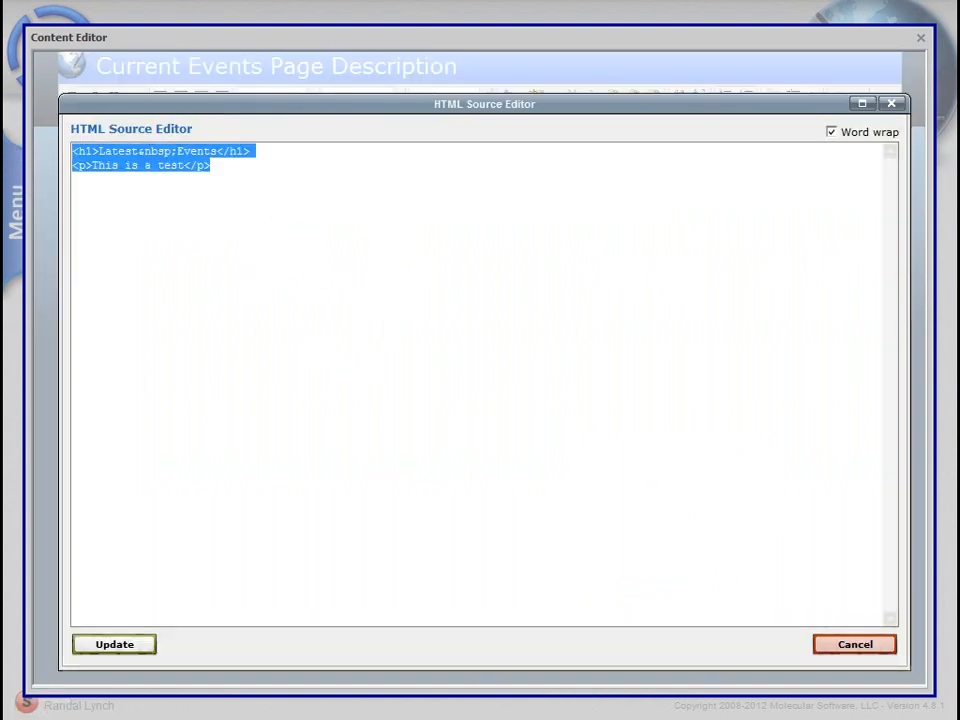
pyautogui.press('Delete')
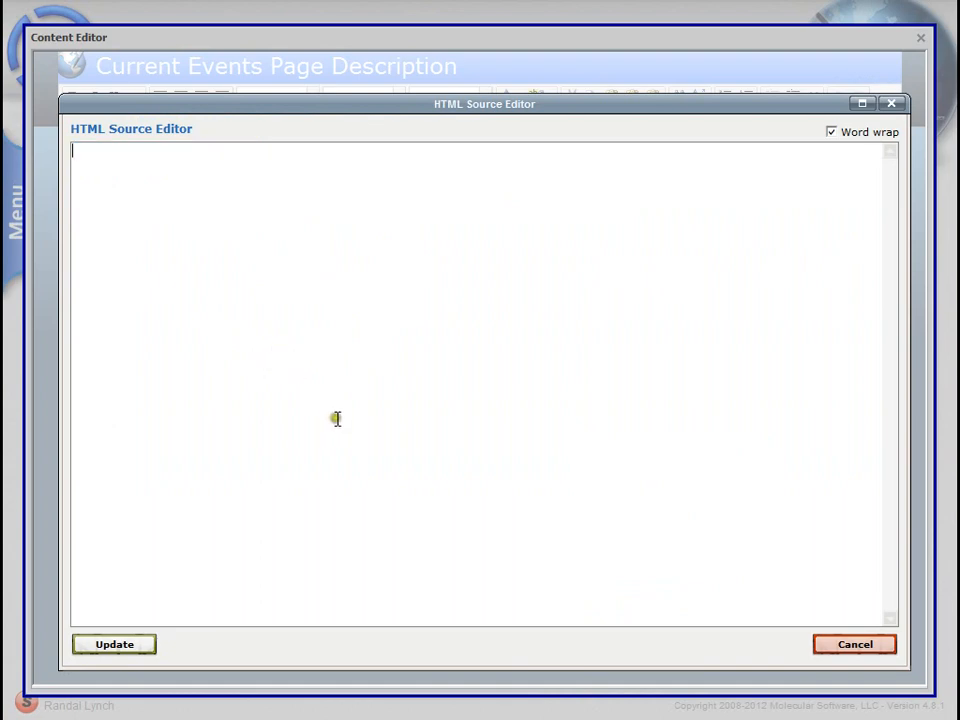
pyautogui.click(140, 648)
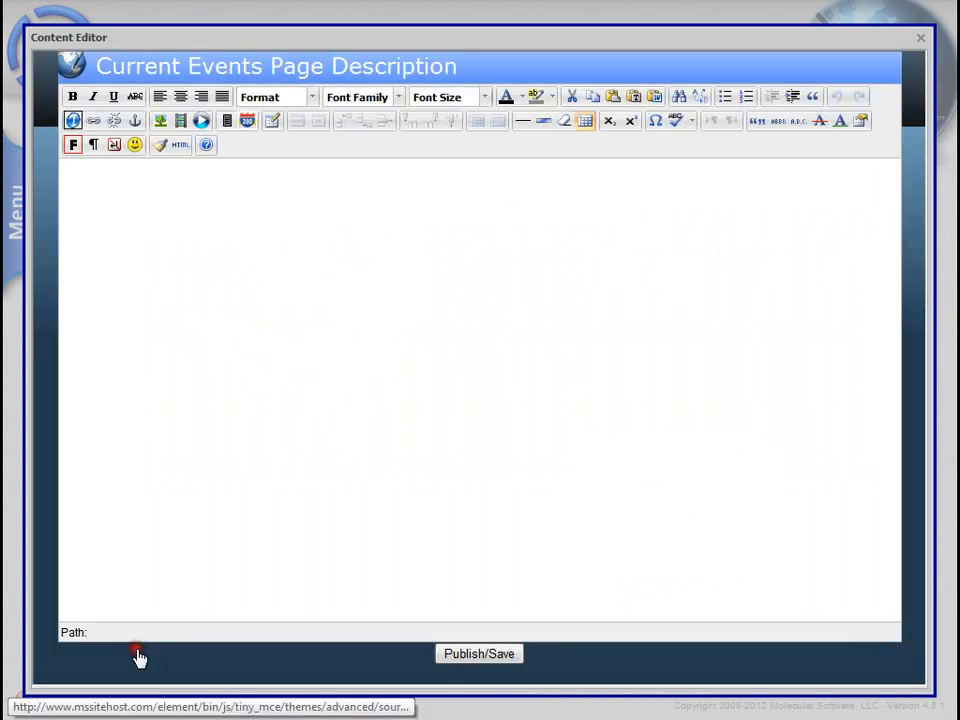
pyautogui.click(453, 655)
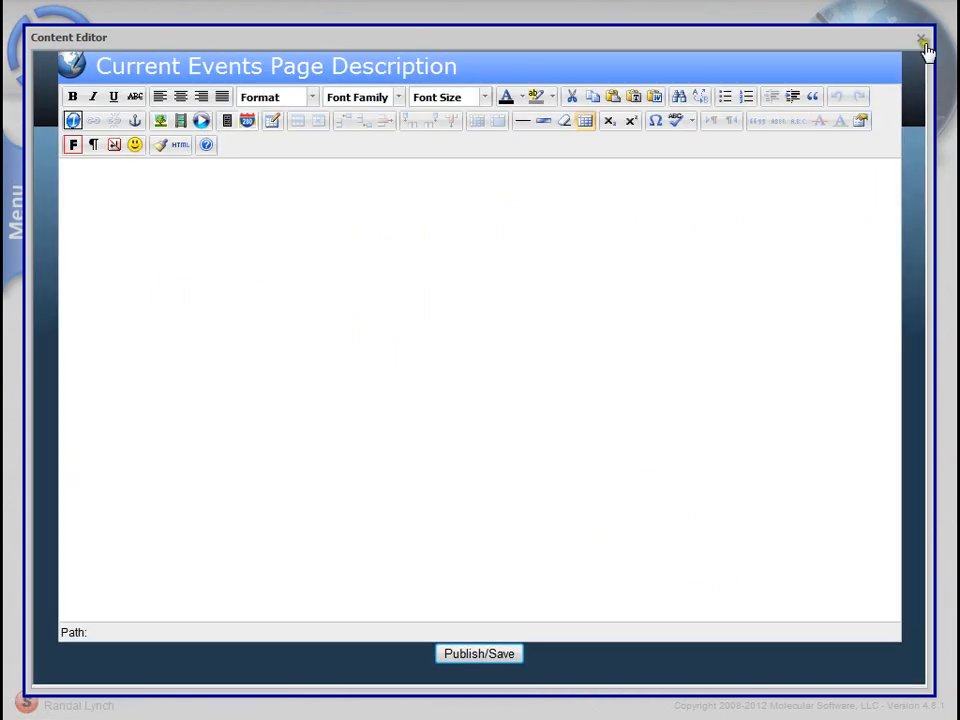
pyautogui.click(922, 40)
pyautogui.click(846, 60)
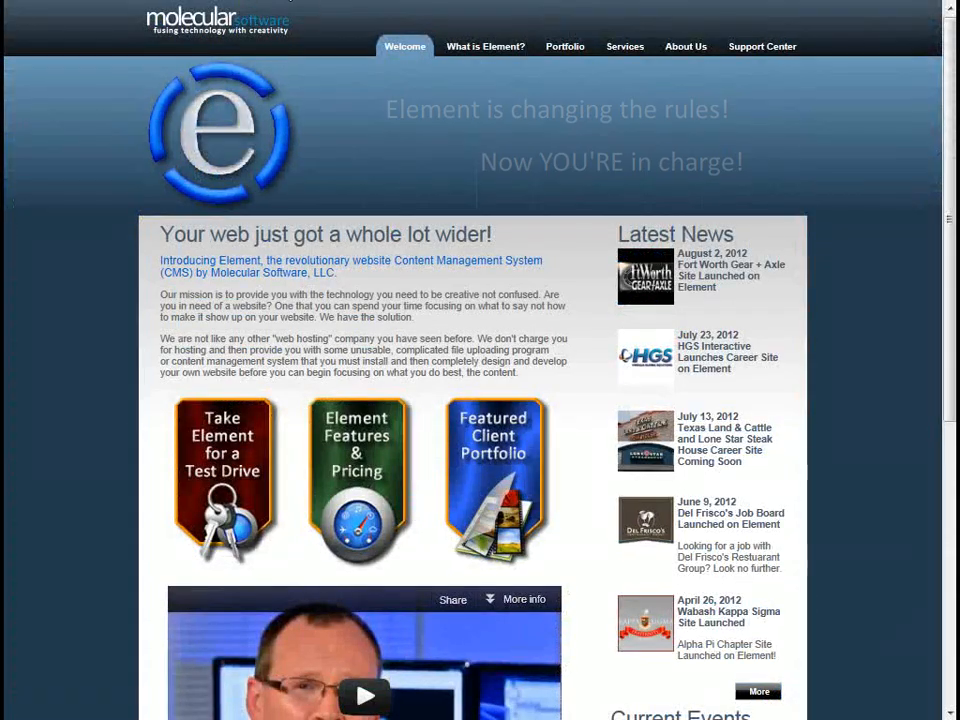
# Open the full calendar from the Welcome page's Current Events list and check the calendar page's title
pyautogui.scroll(-3, 872, 497)
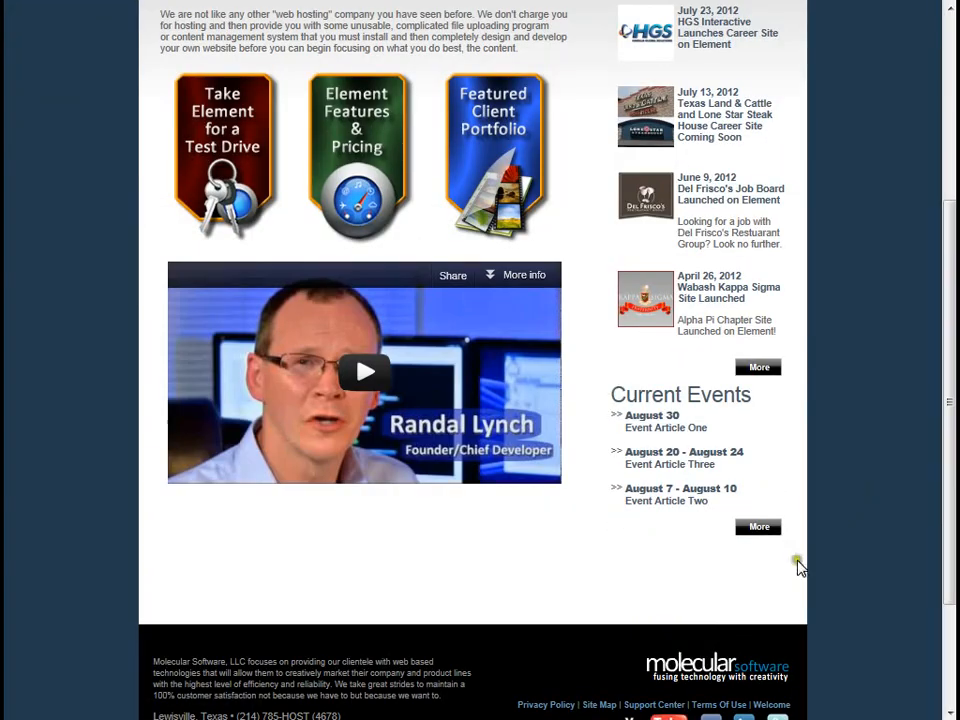
pyautogui.click(764, 530)
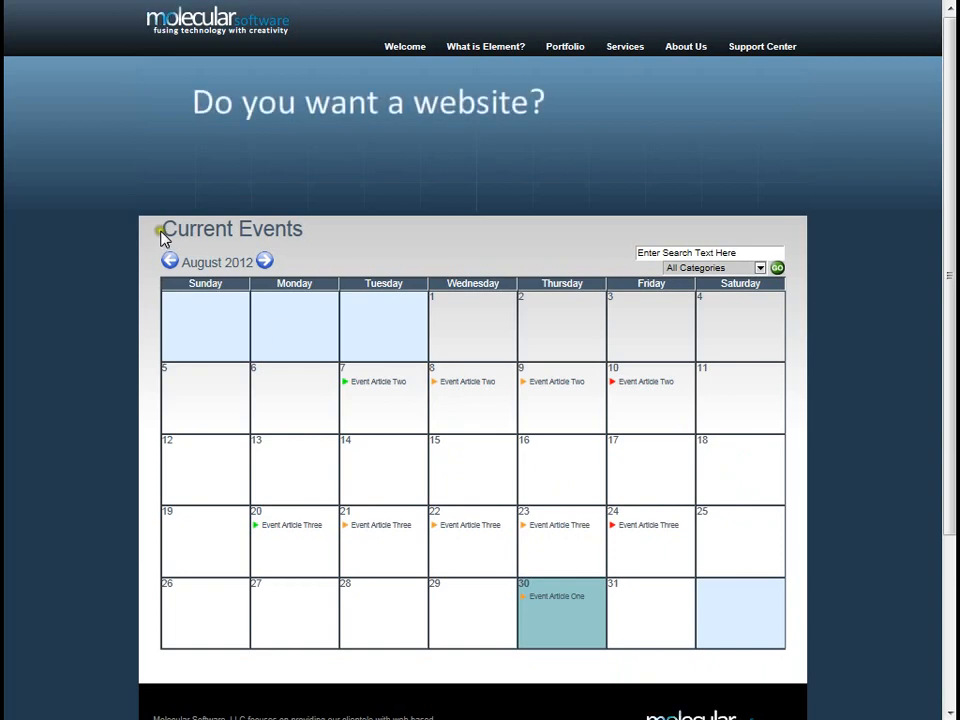
pyautogui.moveTo(163, 234); pyautogui.dragTo(385, 238)
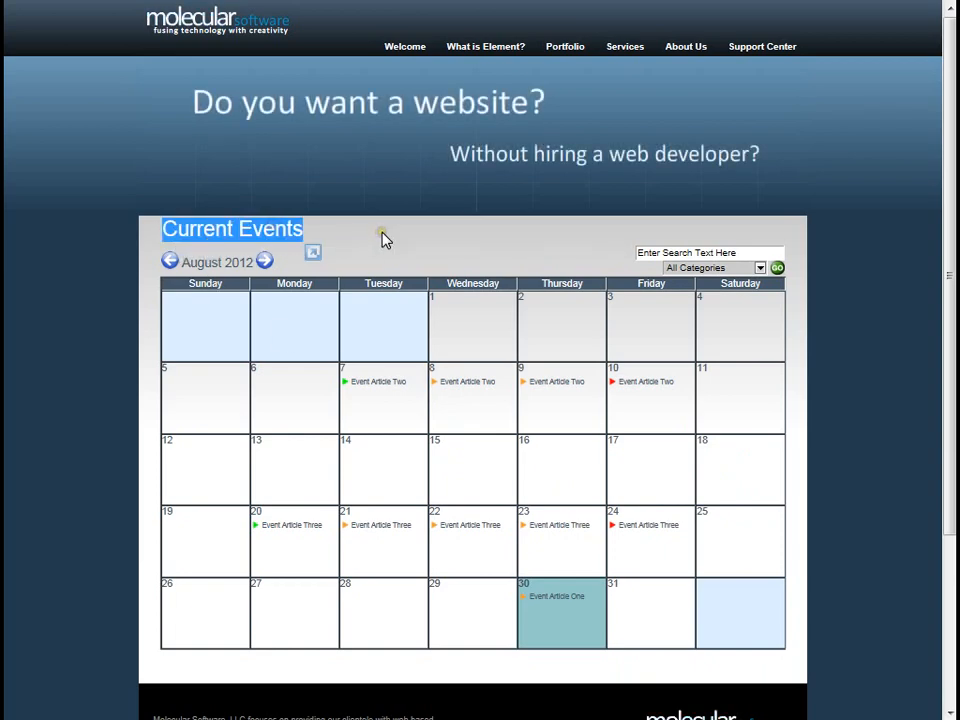
pyautogui.click(380, 234)
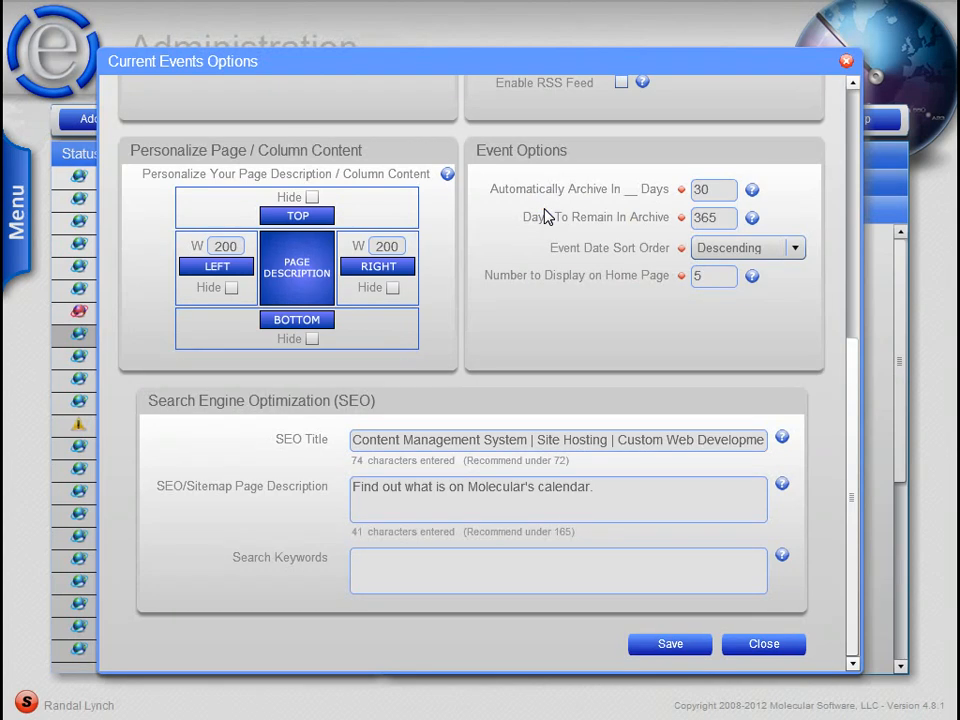
# Review the Automatically Archive In Days, Days To Remain In Archive and Event Date Sort Order settings in the events options
pyautogui.doubleClick(698, 189)
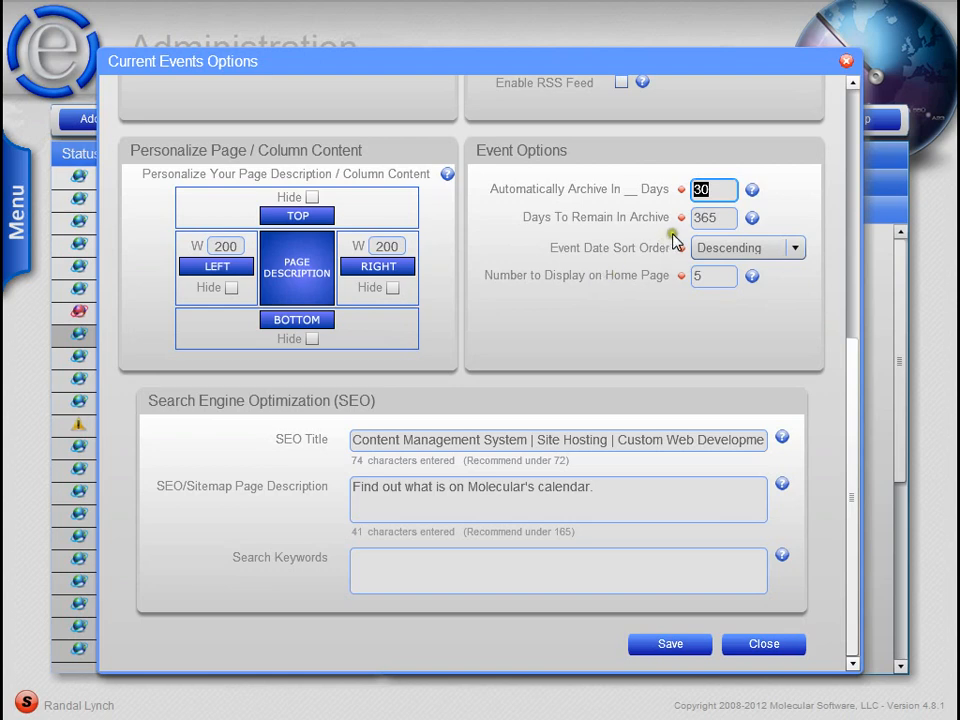
pyautogui.click(703, 217)
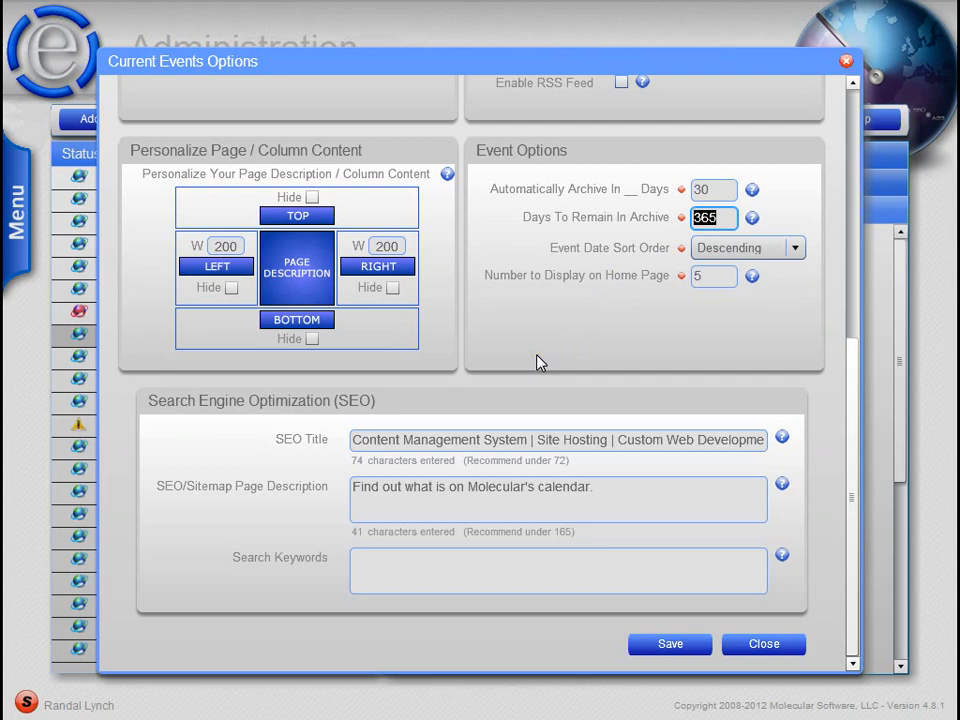
pyautogui.click(699, 190)
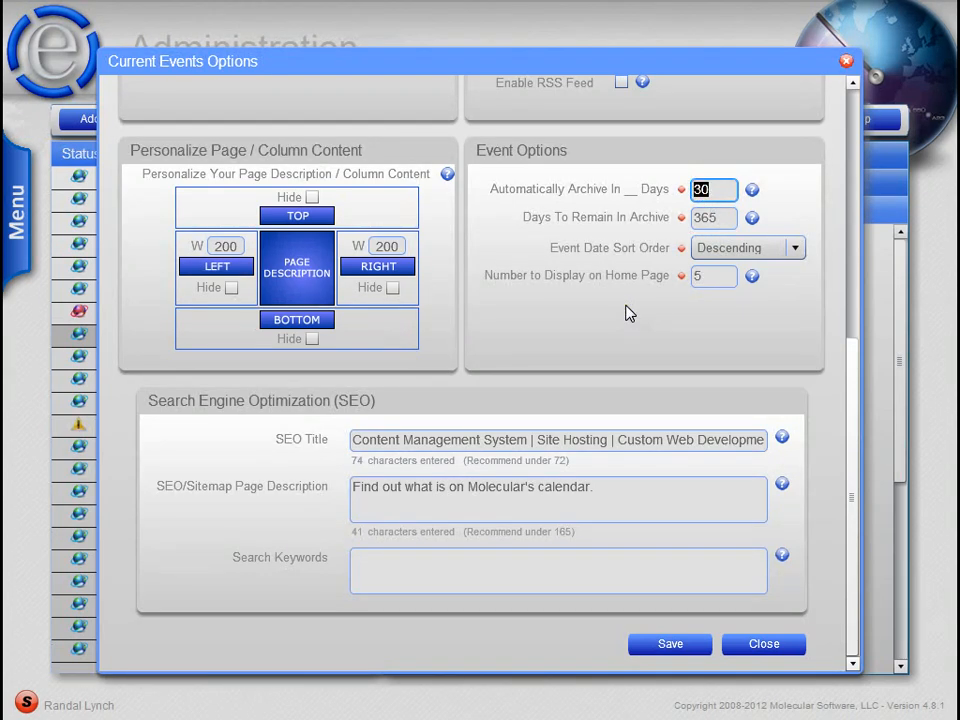
pyautogui.click(705, 217)
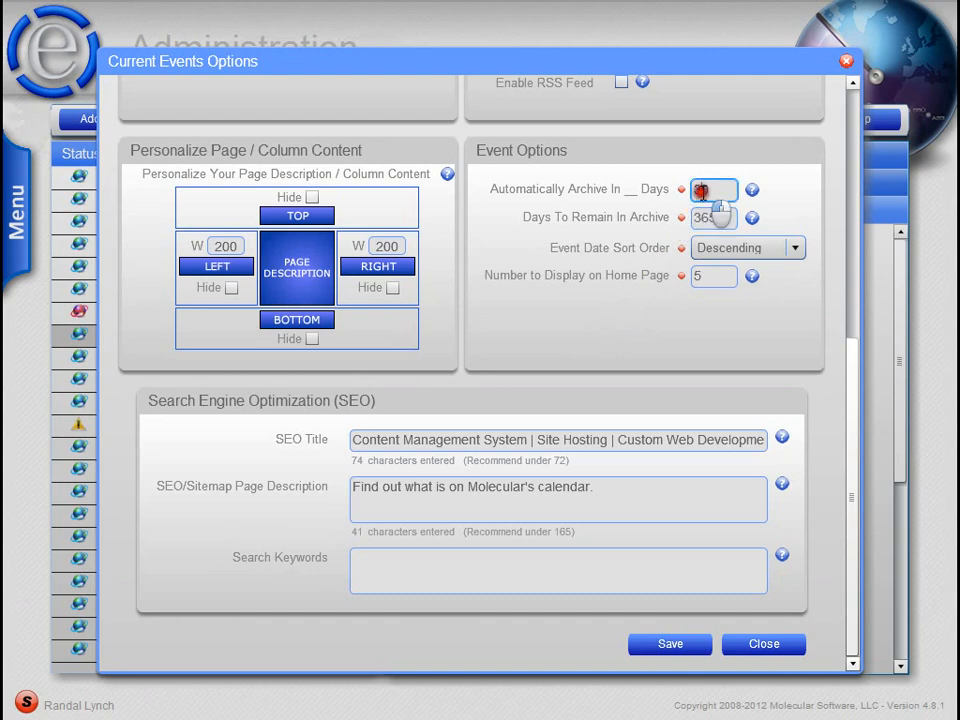
pyautogui.click(700, 190)
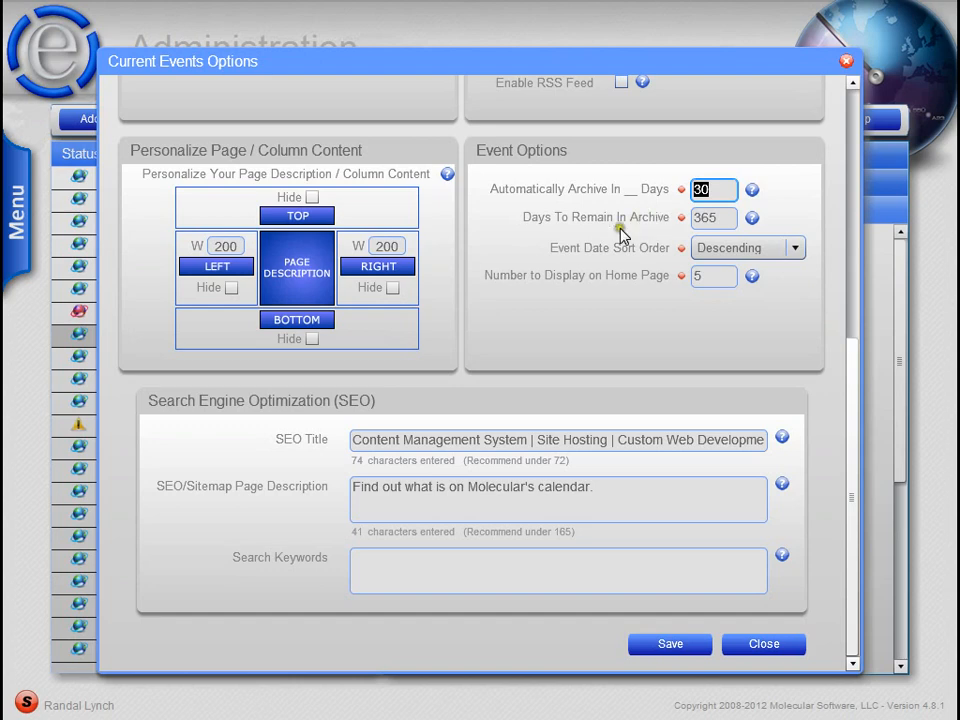
pyautogui.click(707, 215)
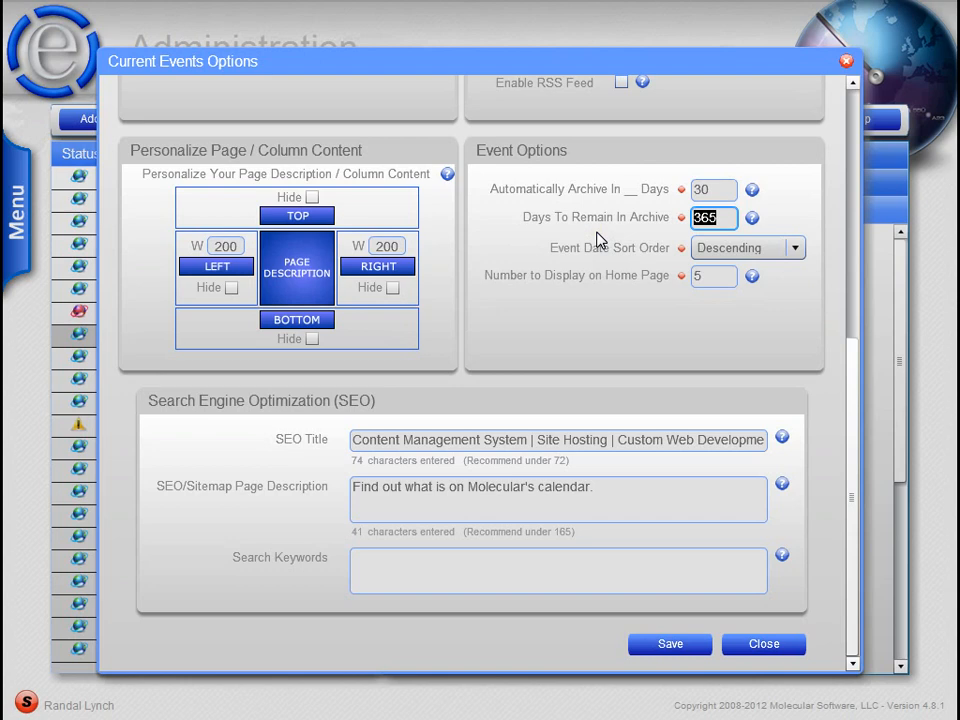
pyautogui.click(626, 249)
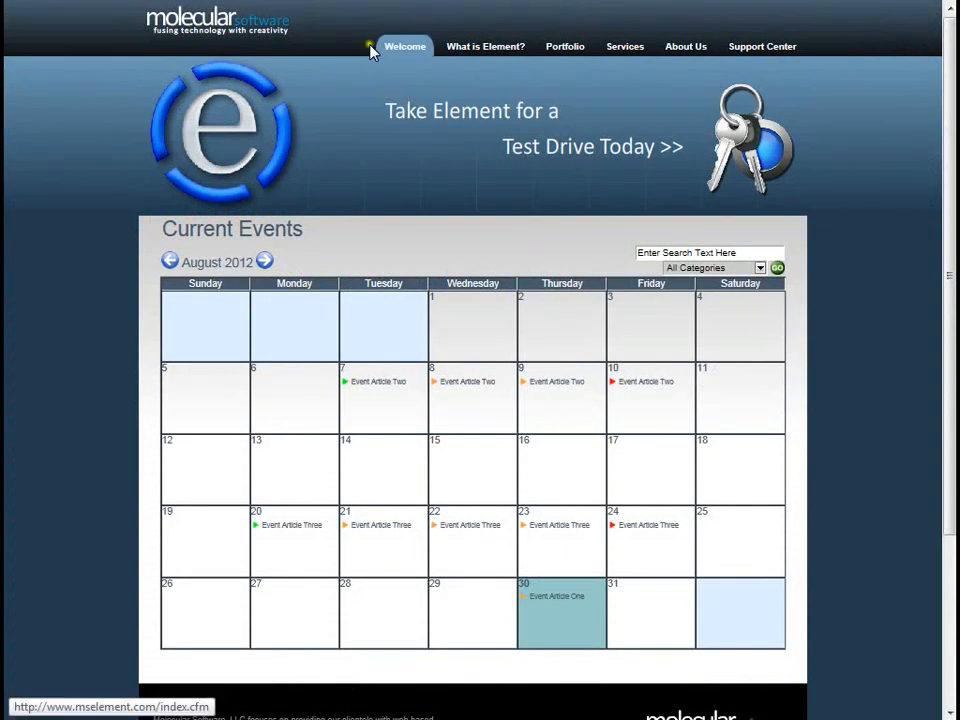
# Check the event order in the public Welcome page's list and set the Event Date Sort Order to Ascending
pyautogui.click(370, 50)
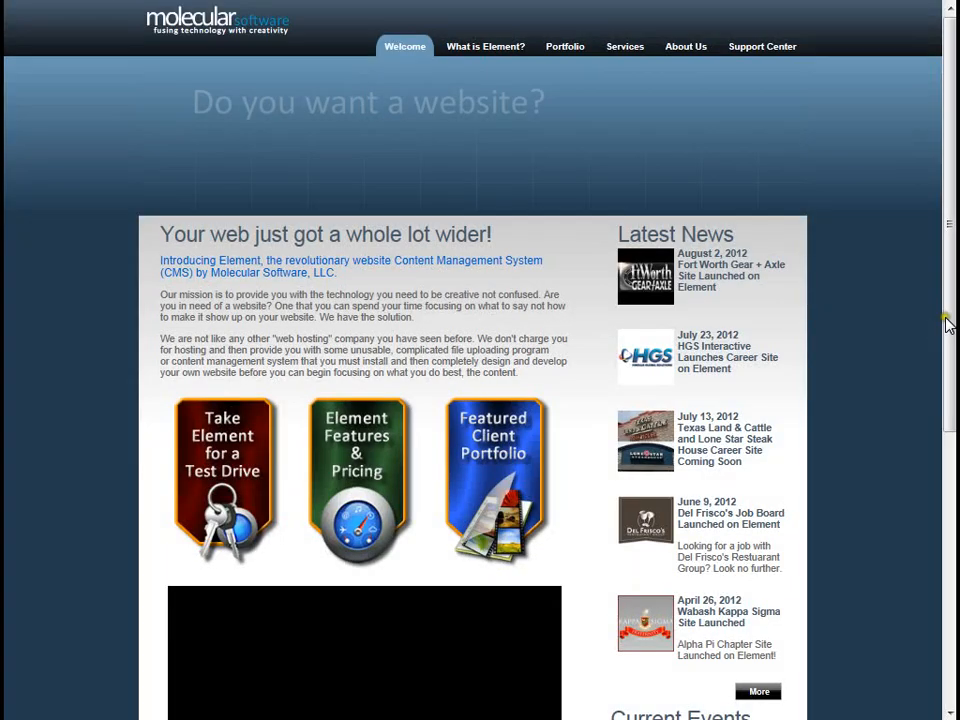
pyautogui.moveTo(946, 321); pyautogui.dragTo(944, 474)
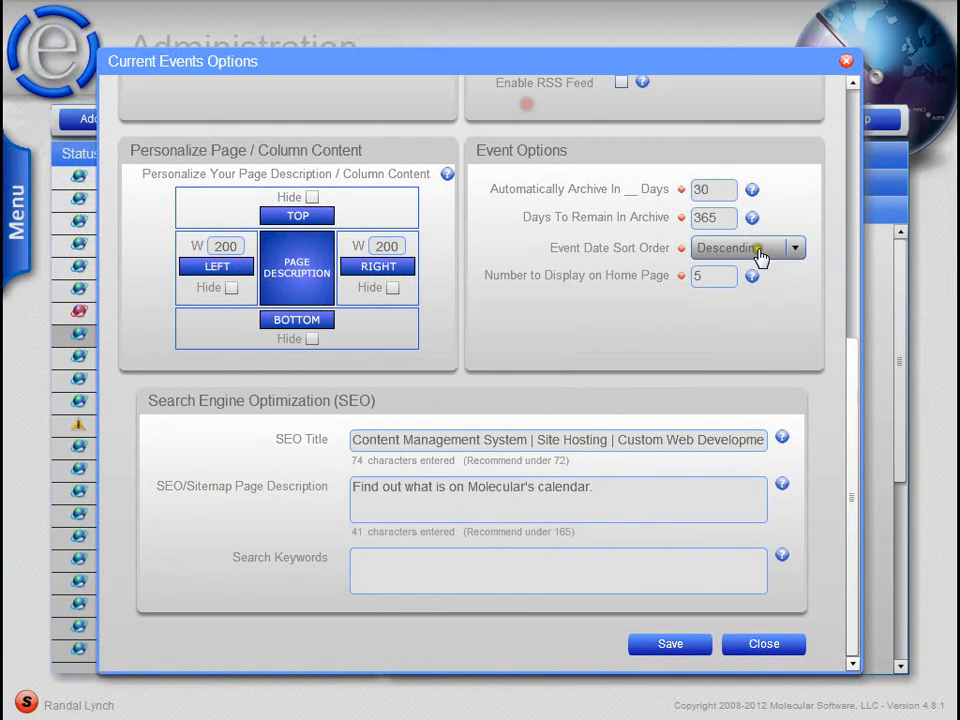
pyautogui.click(758, 252)
pyautogui.click(754, 272)
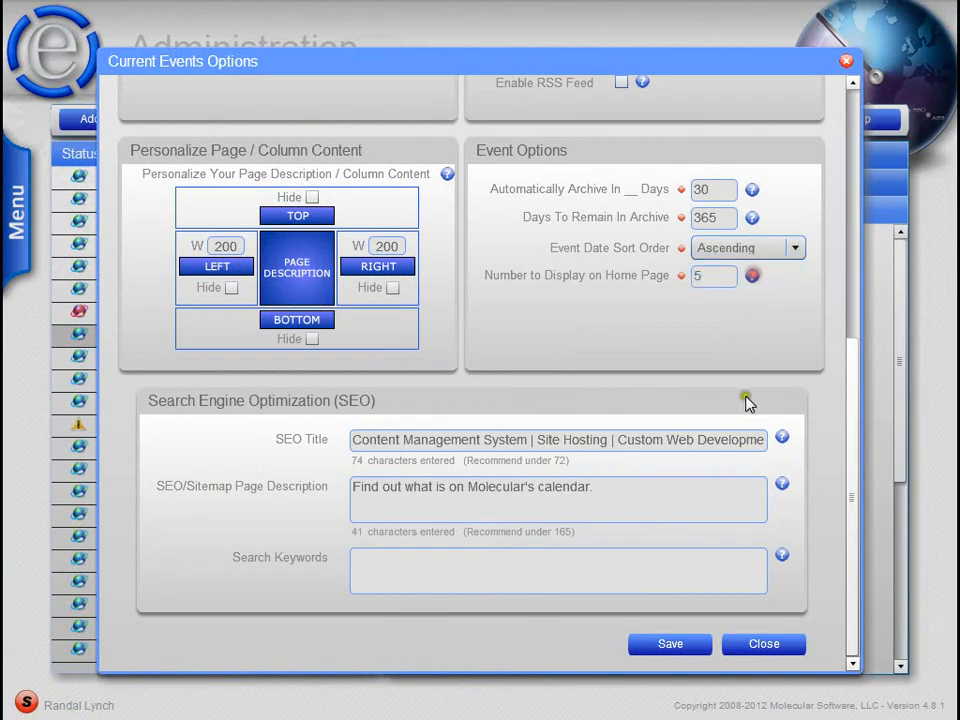
# Save the events options, check the public Welcome page's Current Events order, and open the full calendar
pyautogui.click(688, 646)
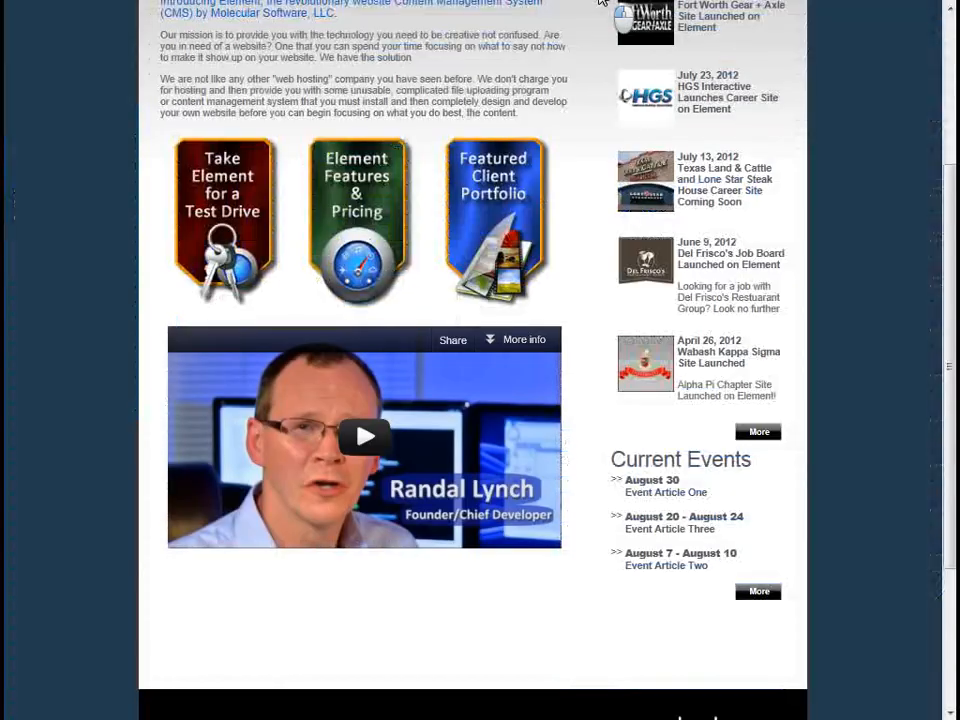
pyautogui.click(283, 0)
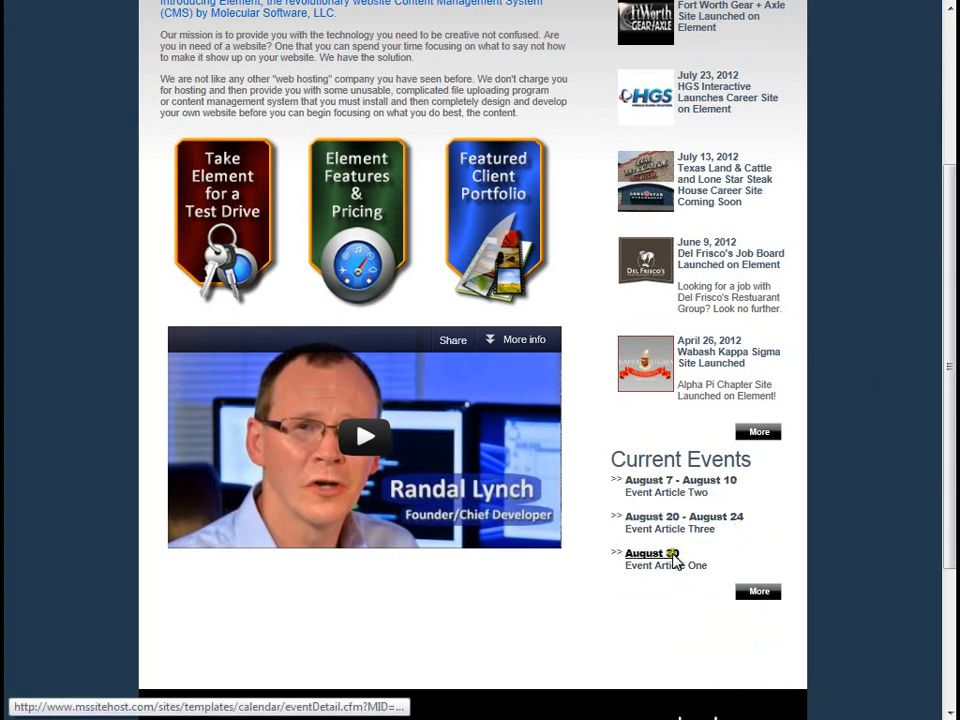
pyautogui.click(752, 594)
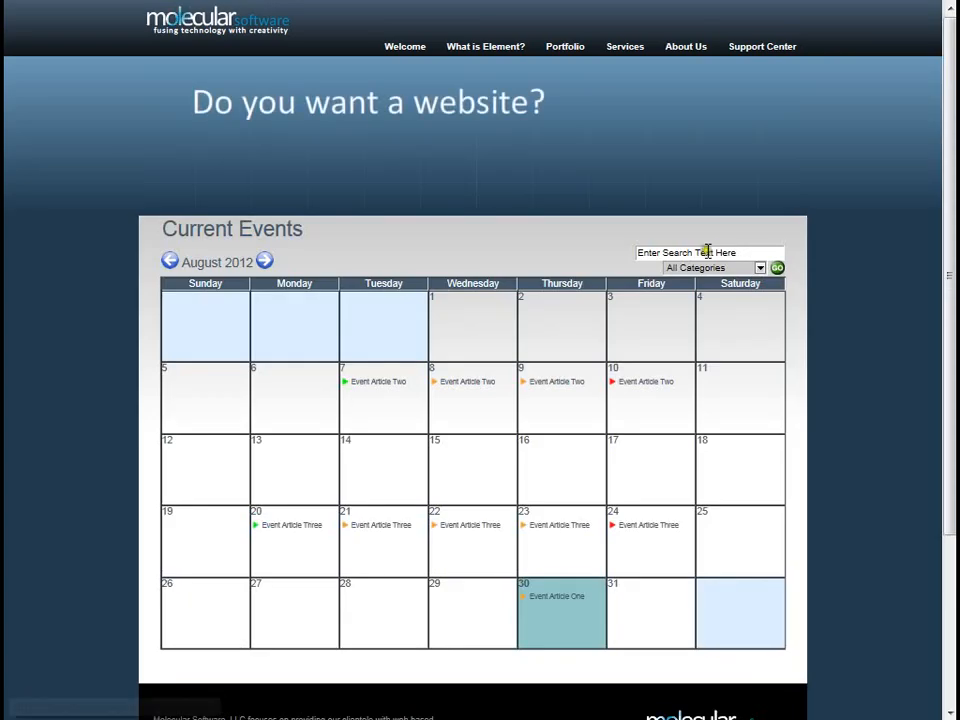
# Filter the public Current Events calendar to the Element category
pyautogui.click(760, 269)
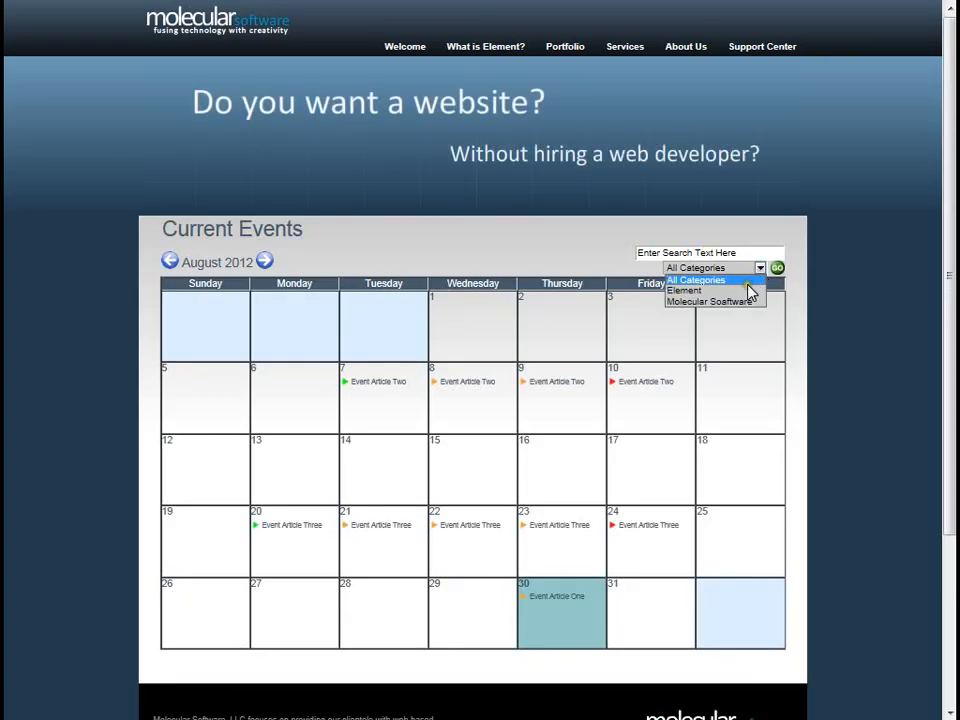
pyautogui.click(748, 290)
pyautogui.click(776, 268)
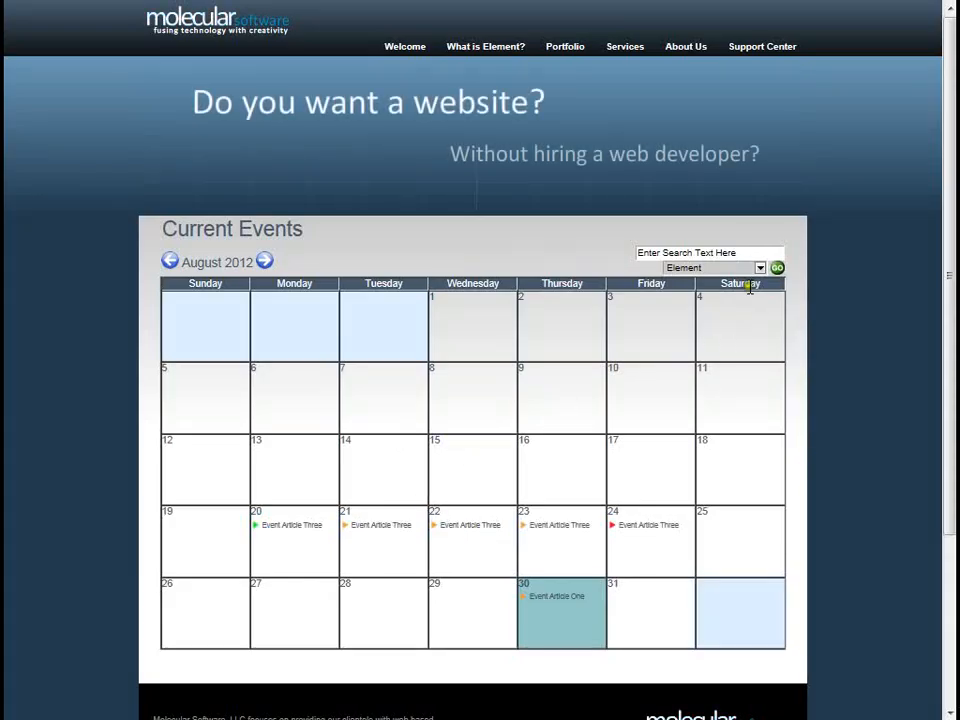
# Search the public events calendar for "event" across All Categories
pyautogui.click(750, 250)
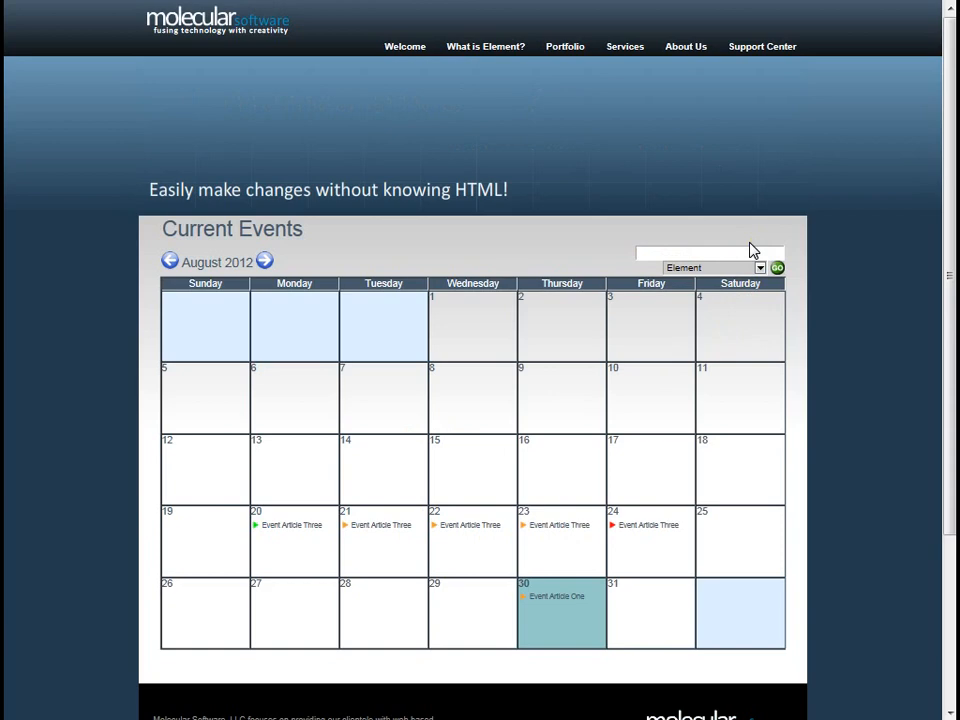
pyautogui.write('event')
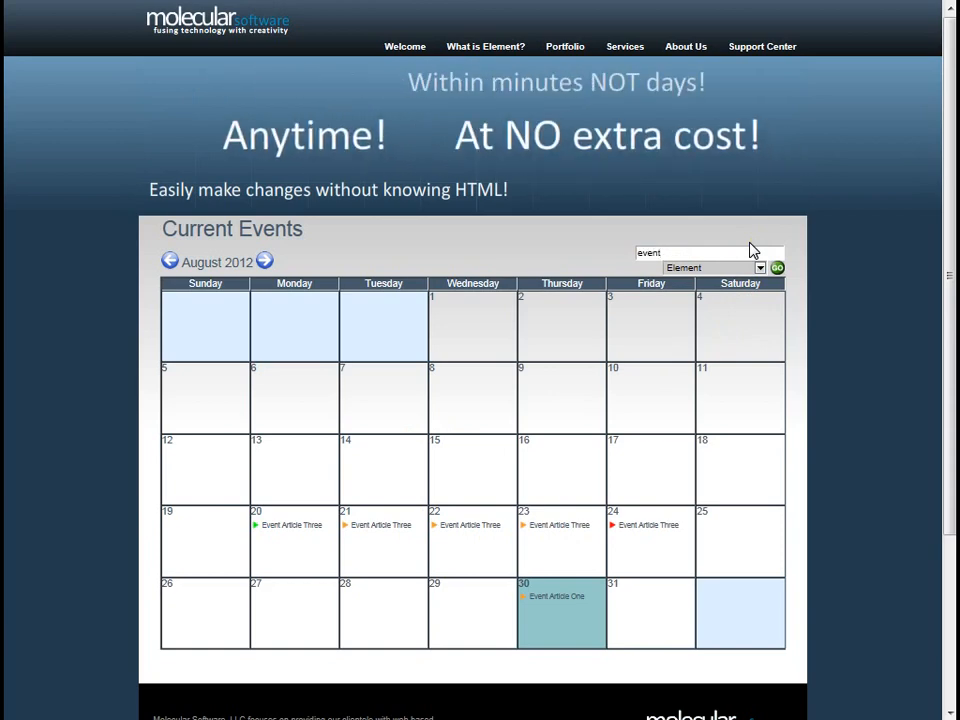
pyautogui.click(760, 268)
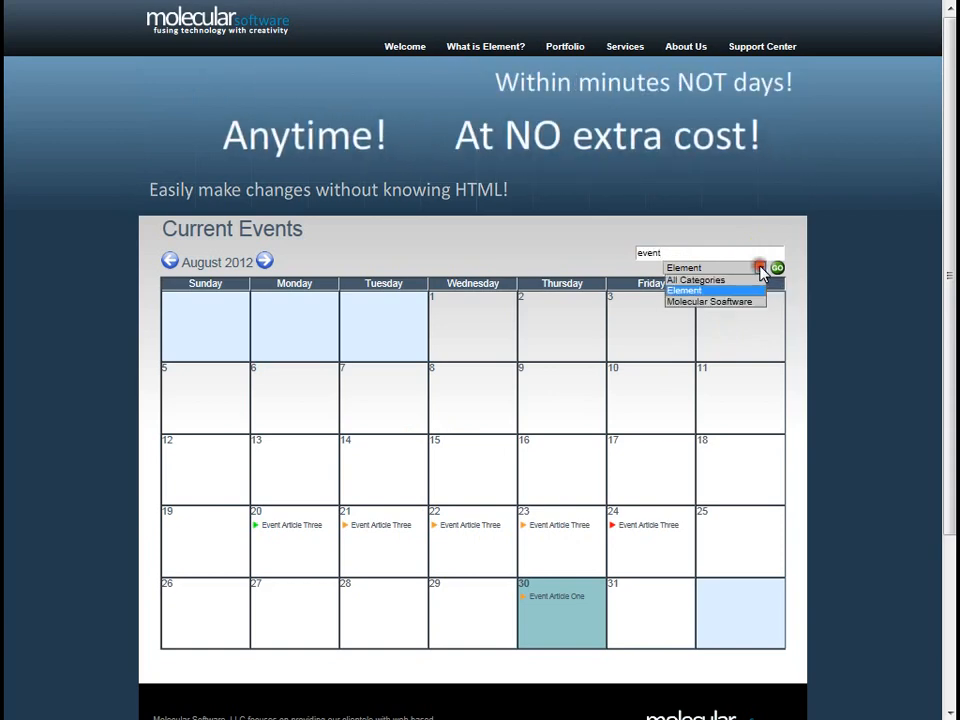
pyautogui.click(742, 288)
pyautogui.press('Up')
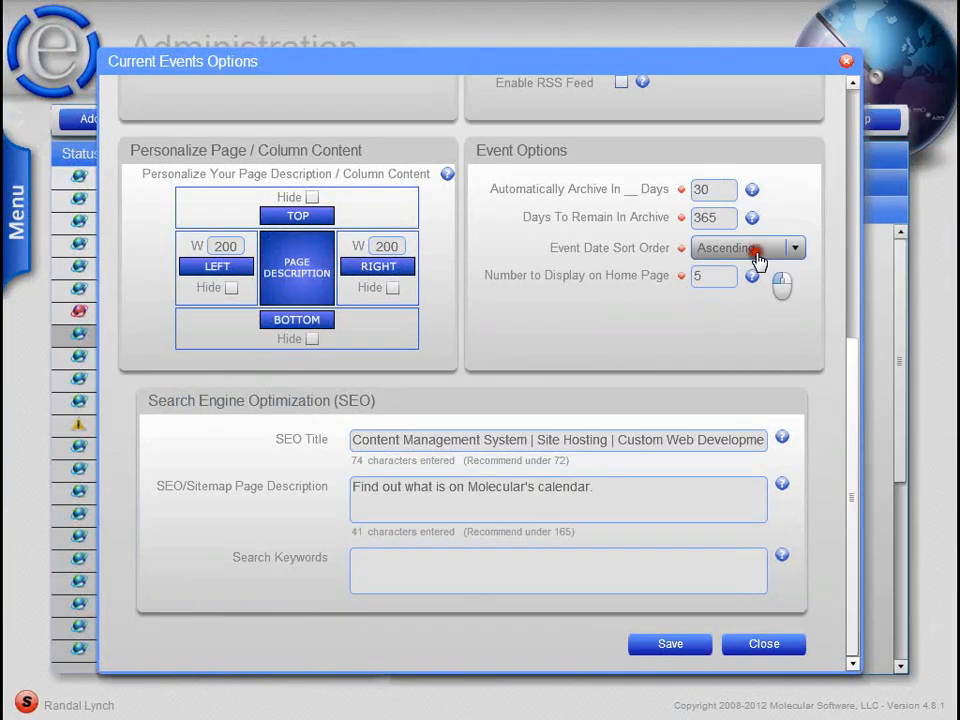
# Set the Event Date Sort Order to Descending and save the events options
pyautogui.click(752, 252)
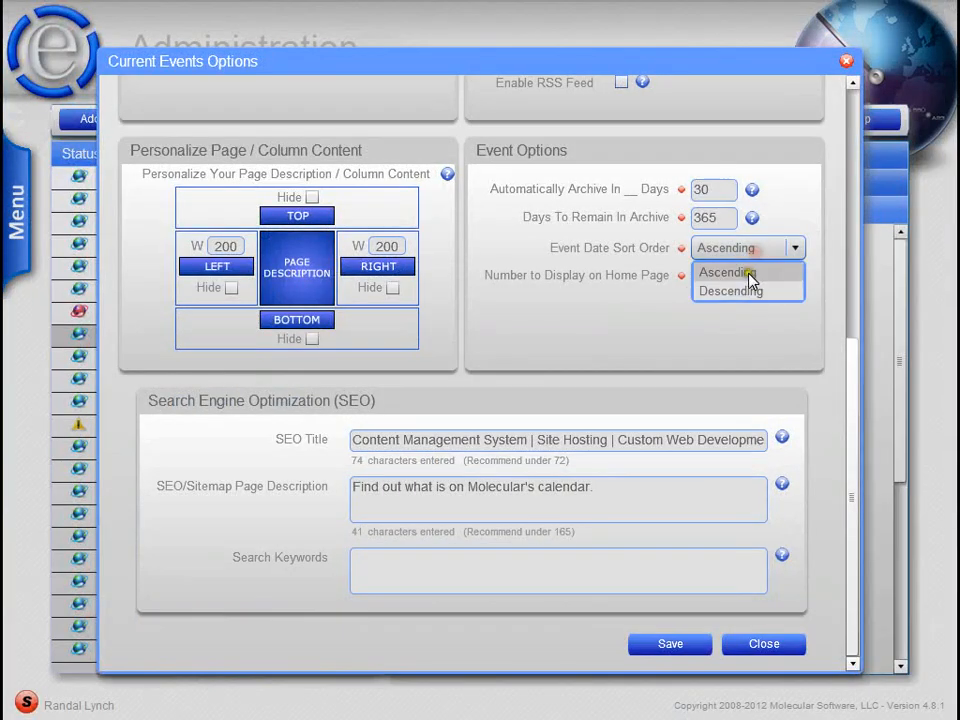
pyautogui.click(750, 291)
pyautogui.click(696, 641)
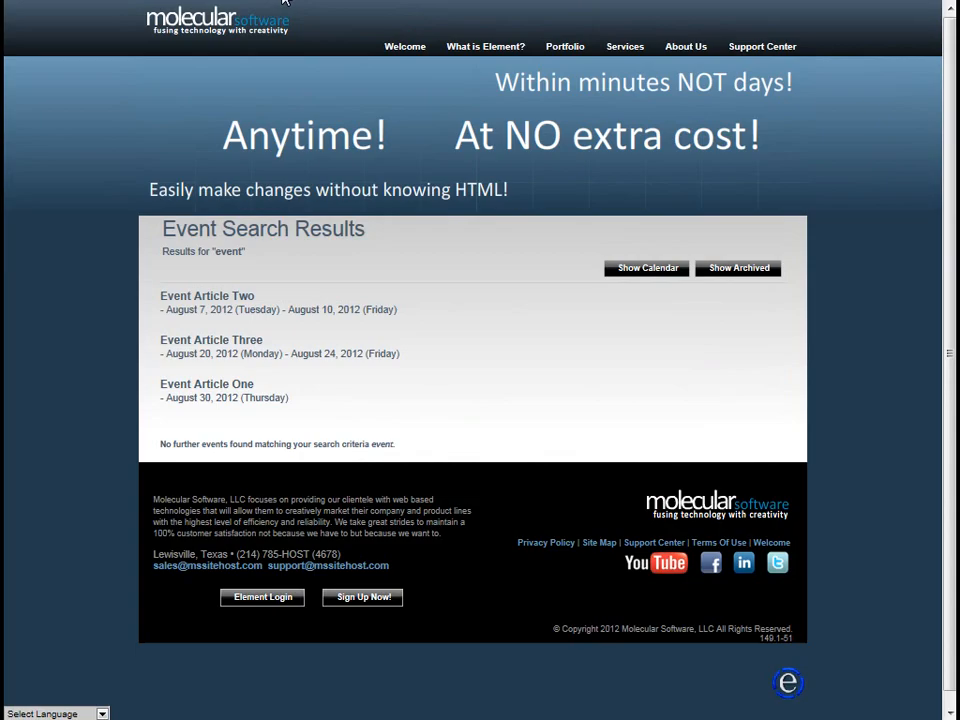
# Reload the public event search results and check the event order there and in the Welcome page's Current Events list
pyautogui.press('F5')
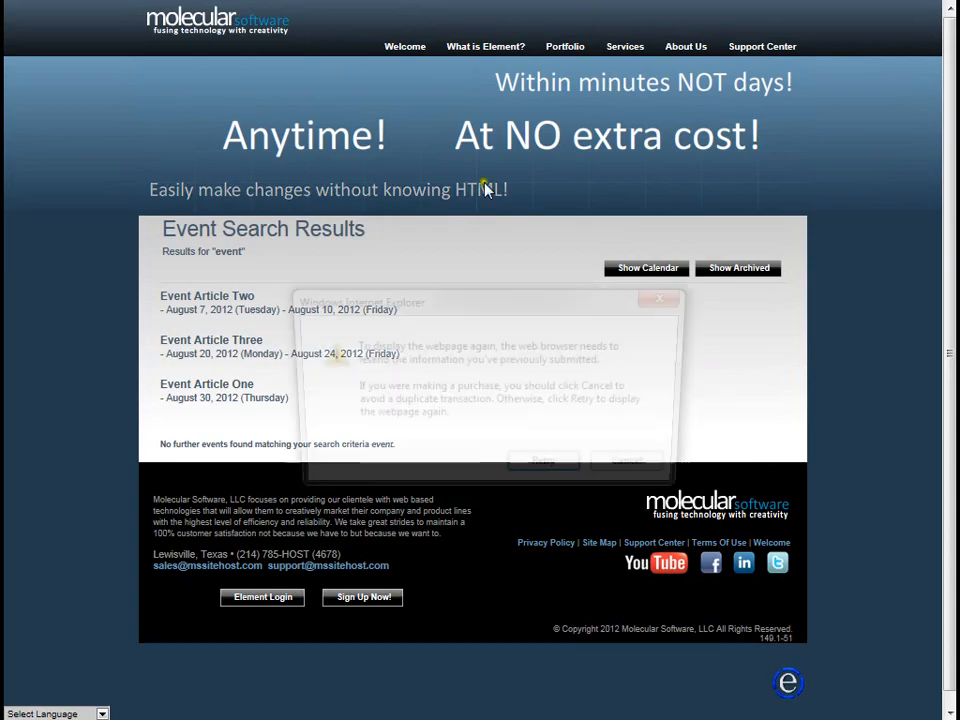
pyautogui.click(548, 463)
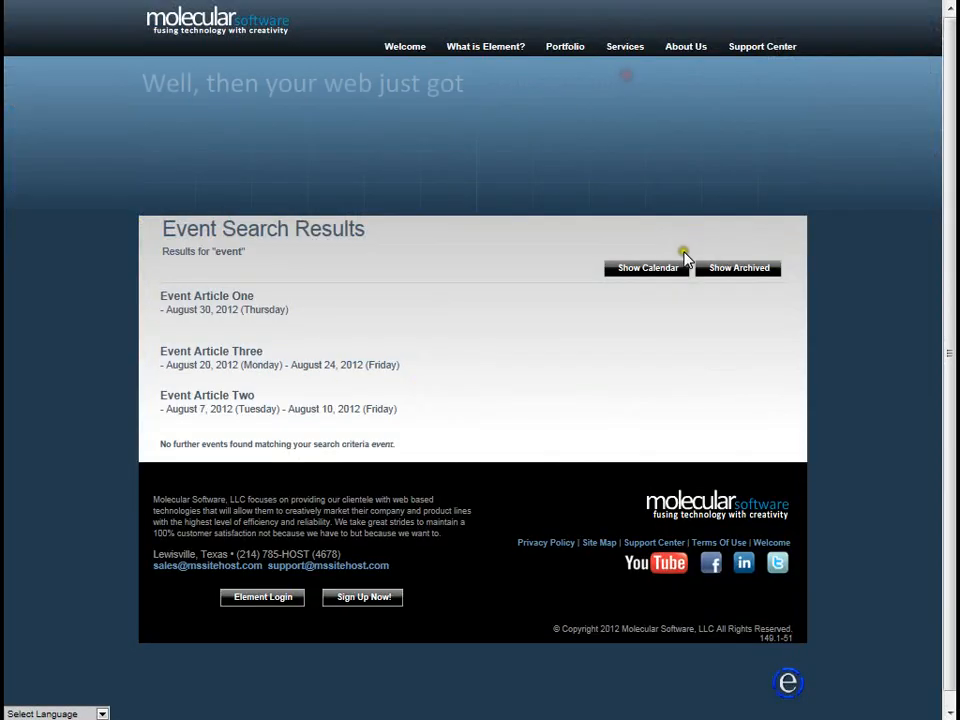
pyautogui.click(407, 46)
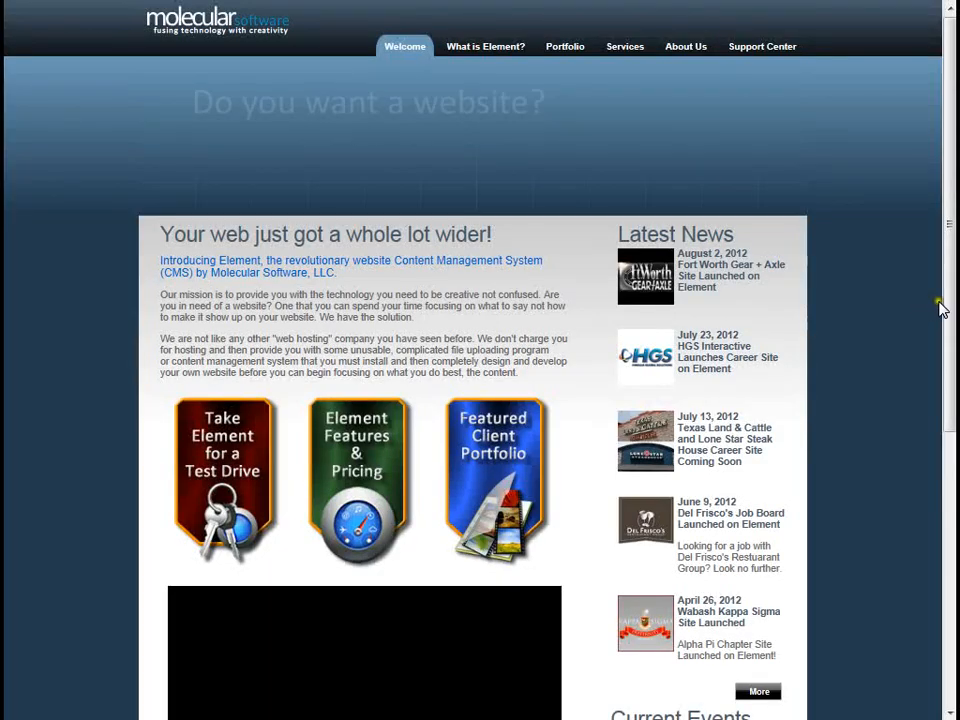
pyautogui.moveTo(940, 308); pyautogui.dragTo(945, 508)
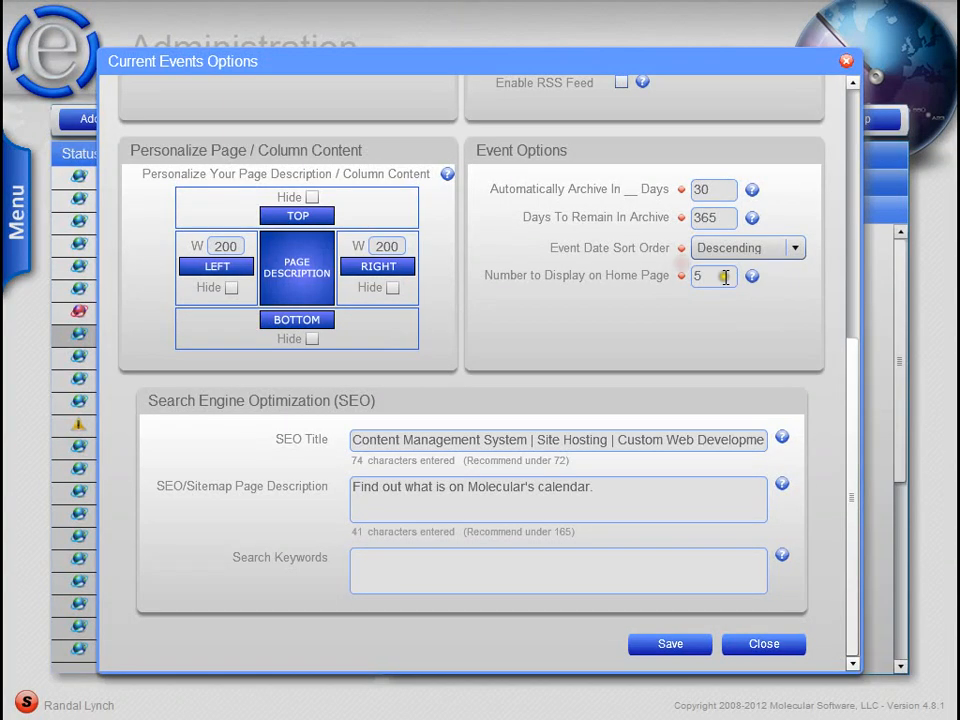
# Review the Number to Display on Home Page setting and read its help text in the events options
pyautogui.click(725, 277)
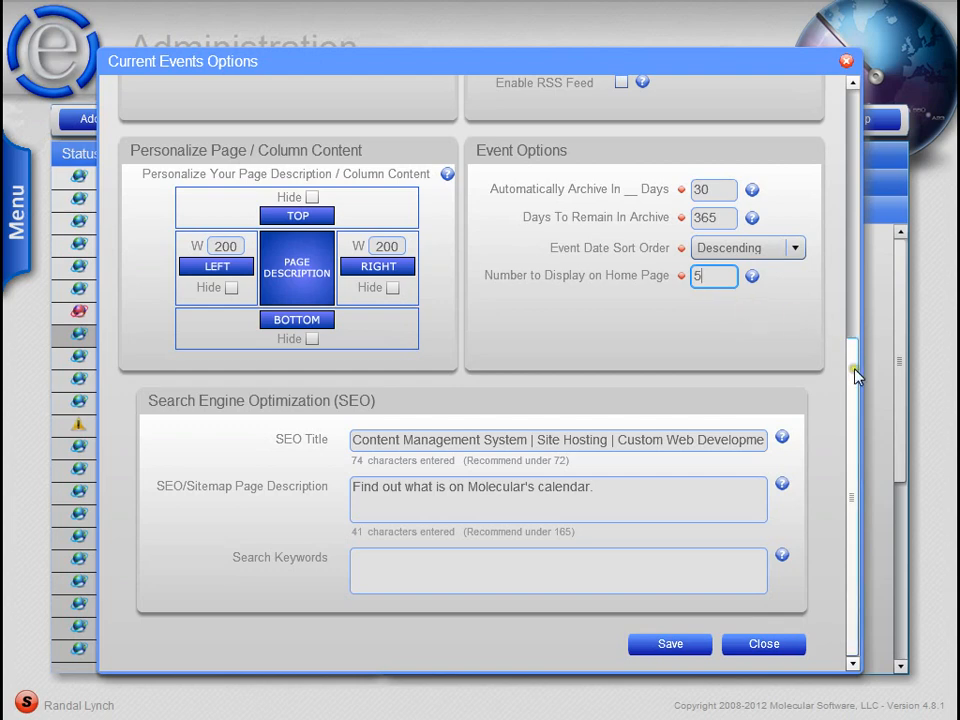
pyautogui.click(753, 282)
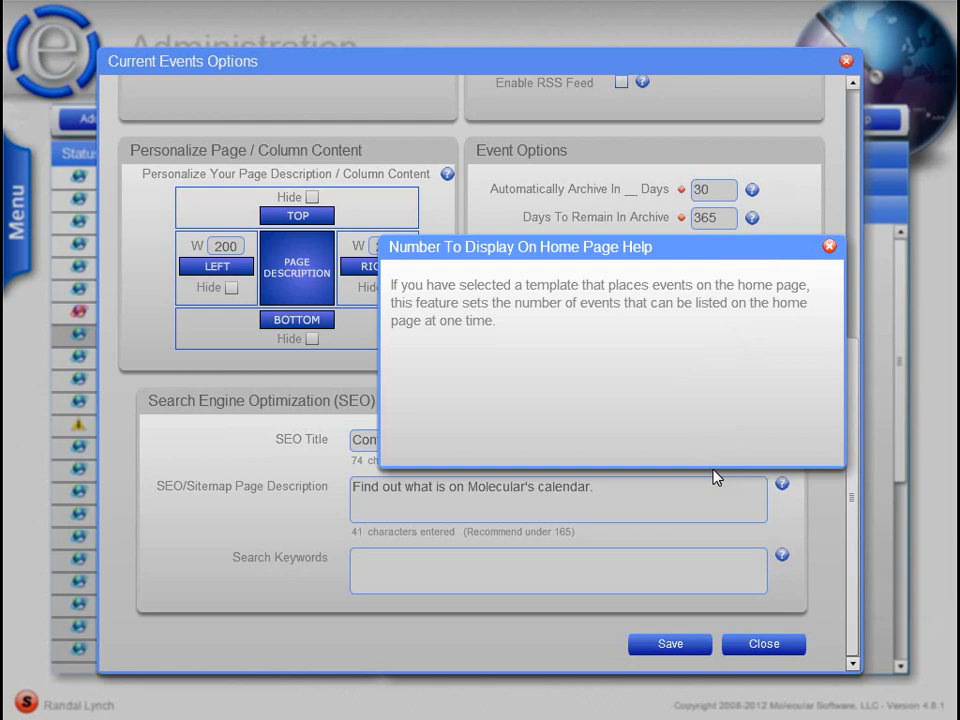
pyautogui.click(831, 249)
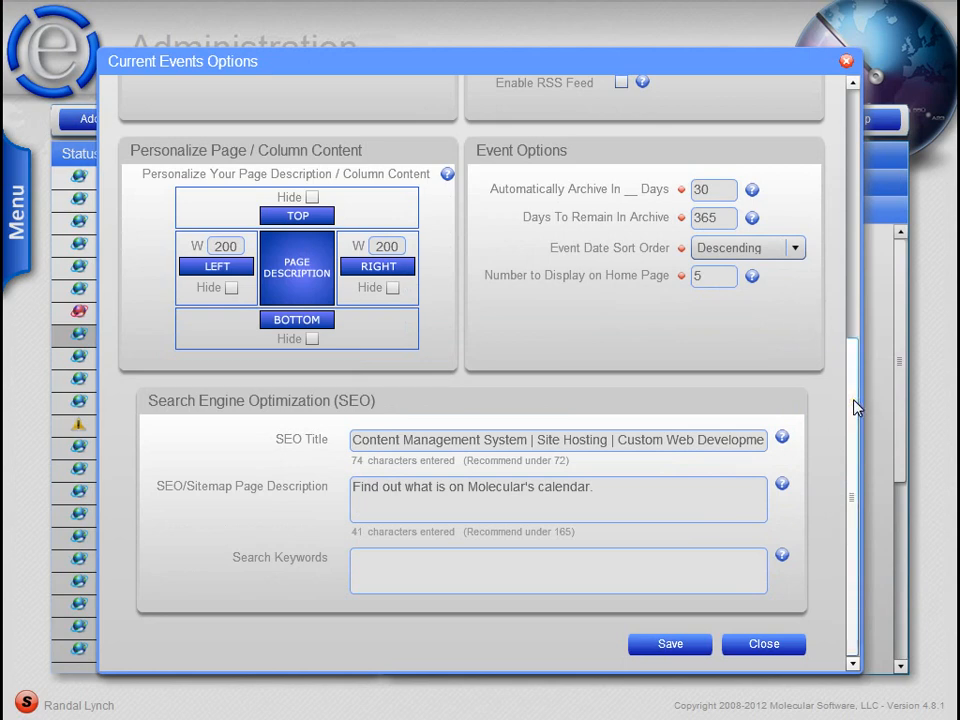
# Review the SEO Title, SEO/Sitemap Page Description and Search Keywords fields in the events options
pyautogui.click(407, 444)
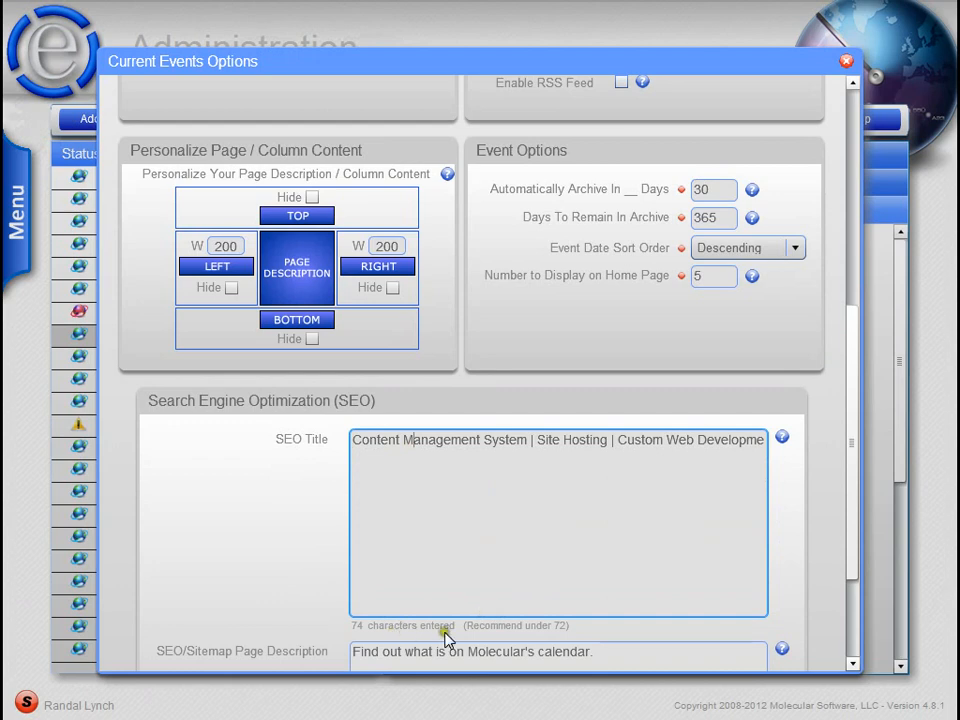
pyautogui.moveTo(853, 489); pyautogui.dragTo(857, 572)
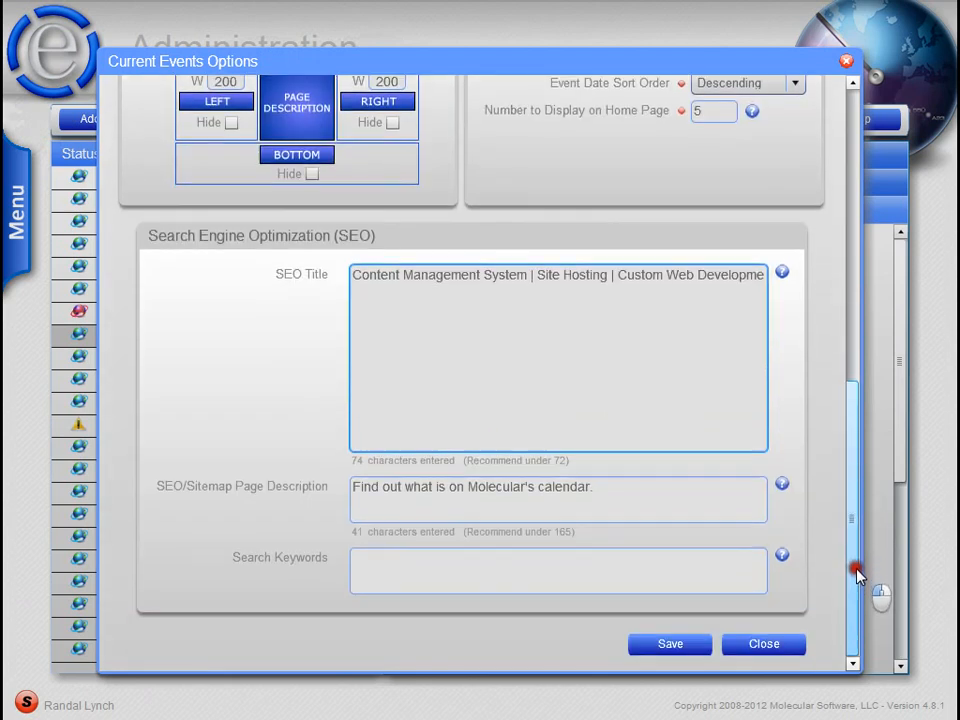
pyautogui.click(634, 496)
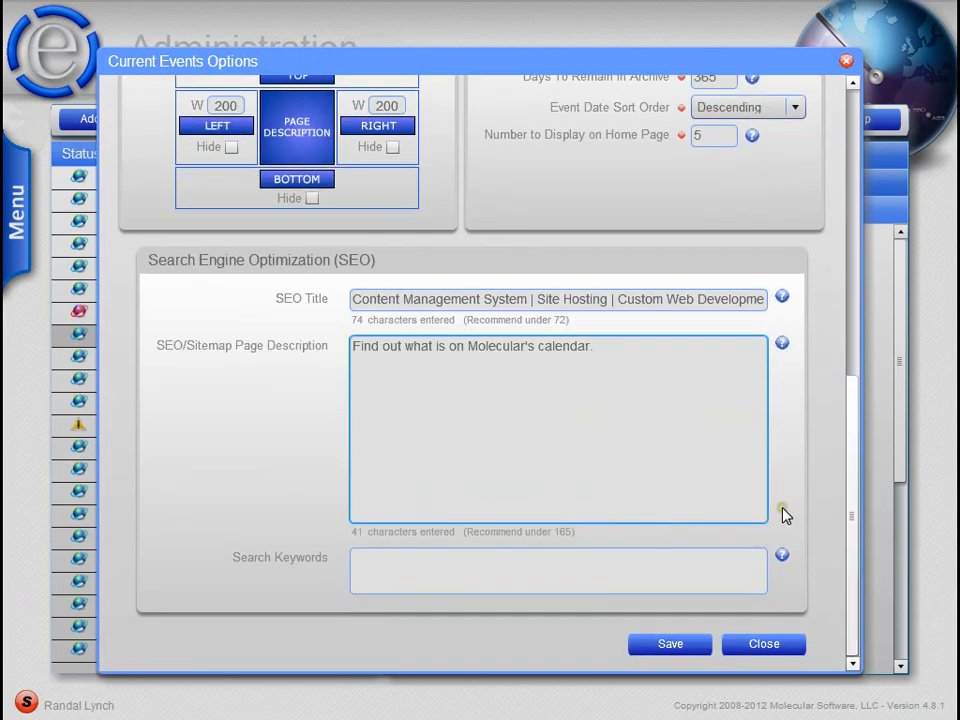
pyautogui.click(510, 565)
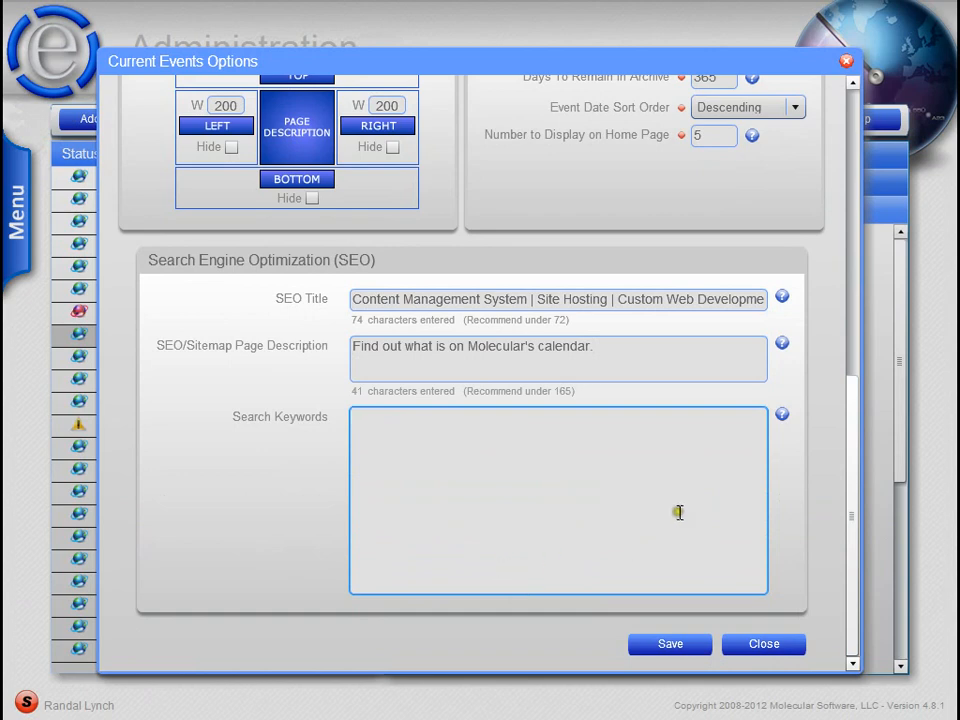
# Revisit the SEO/Sitemap Page Description field and open the Site Map from the public Welcome page's footer
pyautogui.click(617, 349)
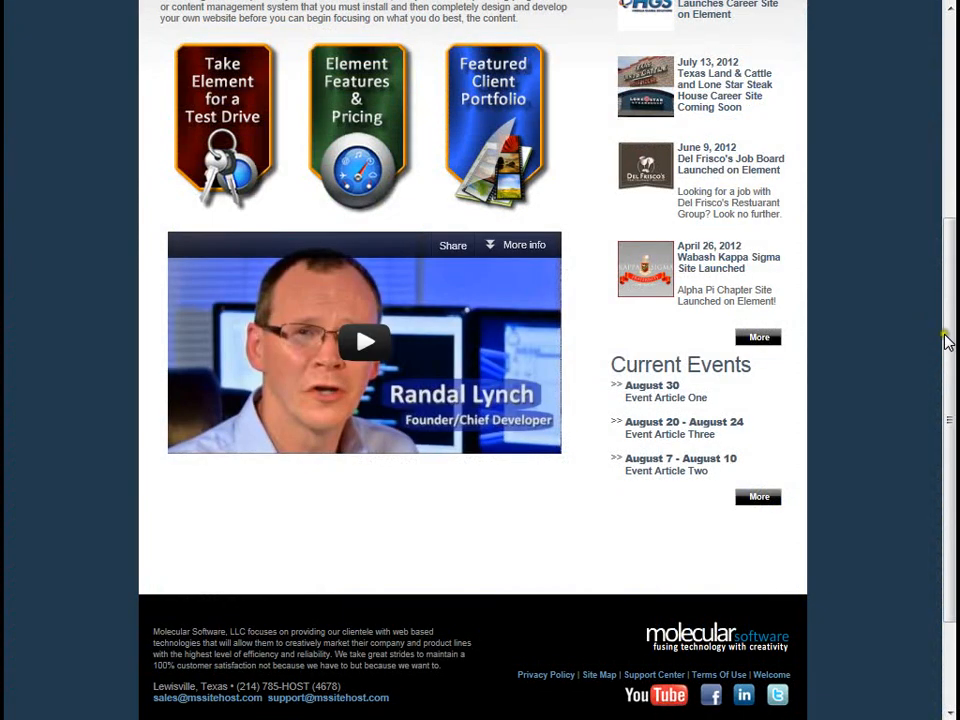
pyautogui.moveTo(945, 336); pyautogui.dragTo(945, 489)
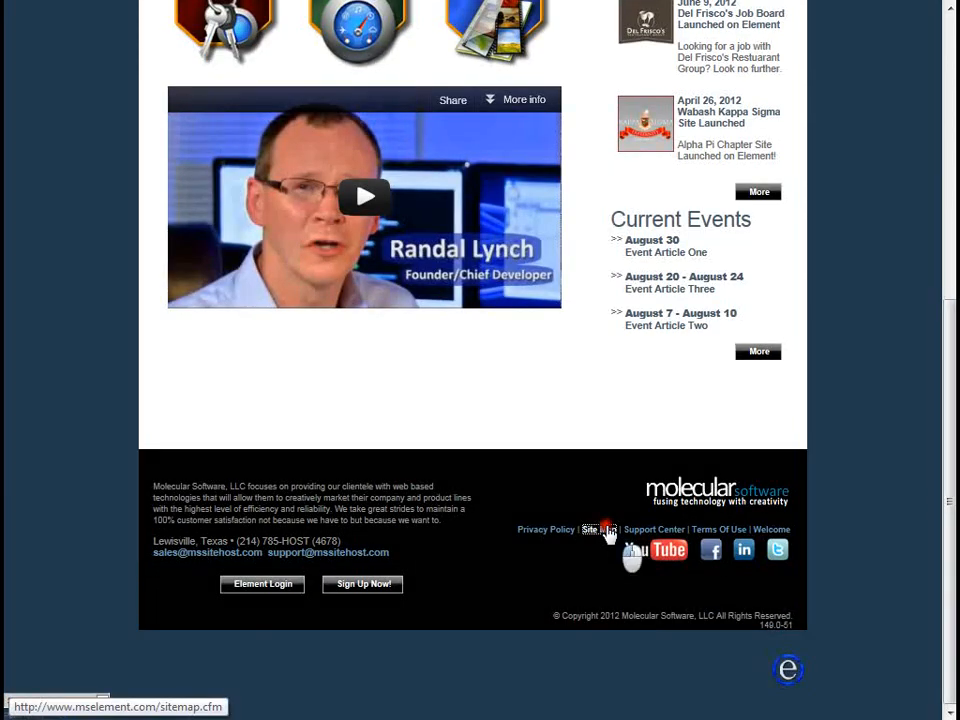
pyautogui.click(600, 530)
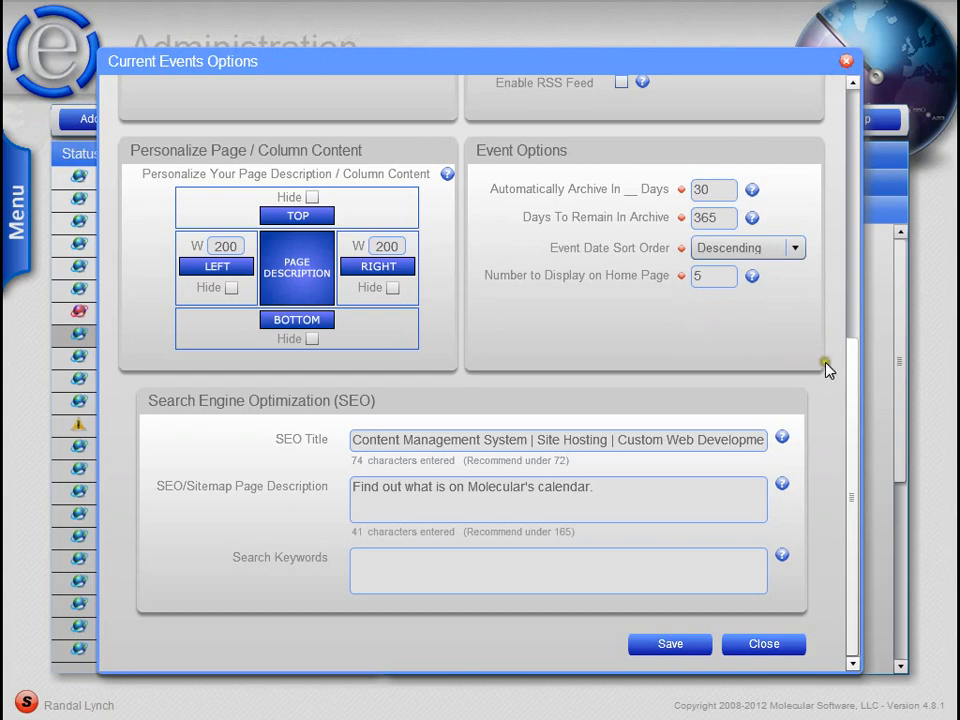
# Close the Current Events Options and go to the Events Options section of the Sites help document
pyautogui.moveTo(849, 392); pyautogui.dragTo(850, 145)
pyautogui.click(846, 61)
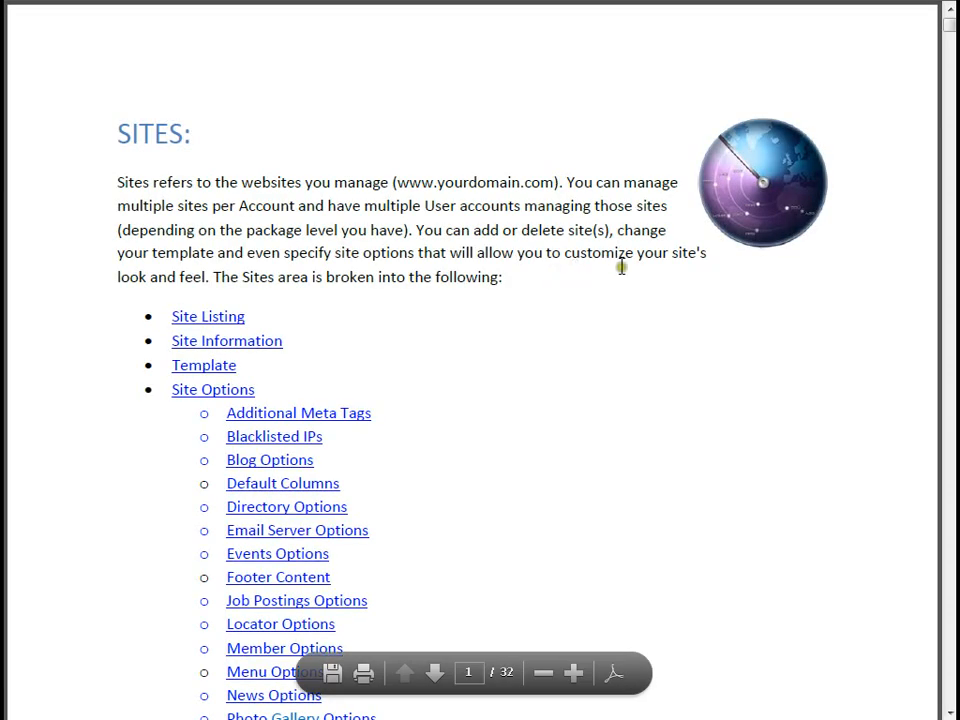
pyautogui.scroll(-3, 658, 336)
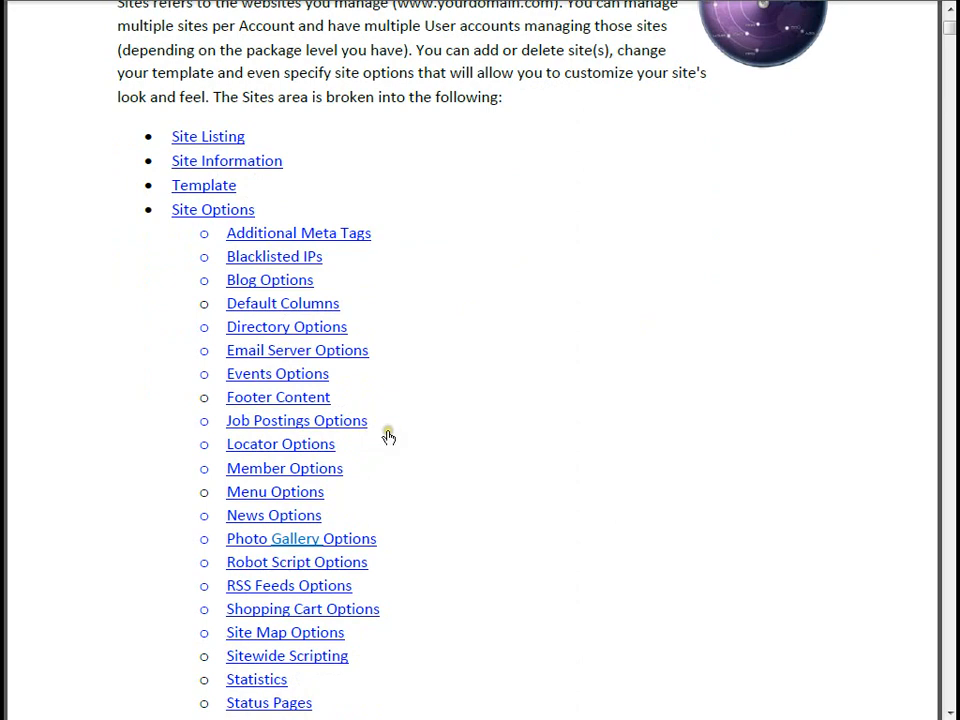
pyautogui.scroll(-1, 373, 465)
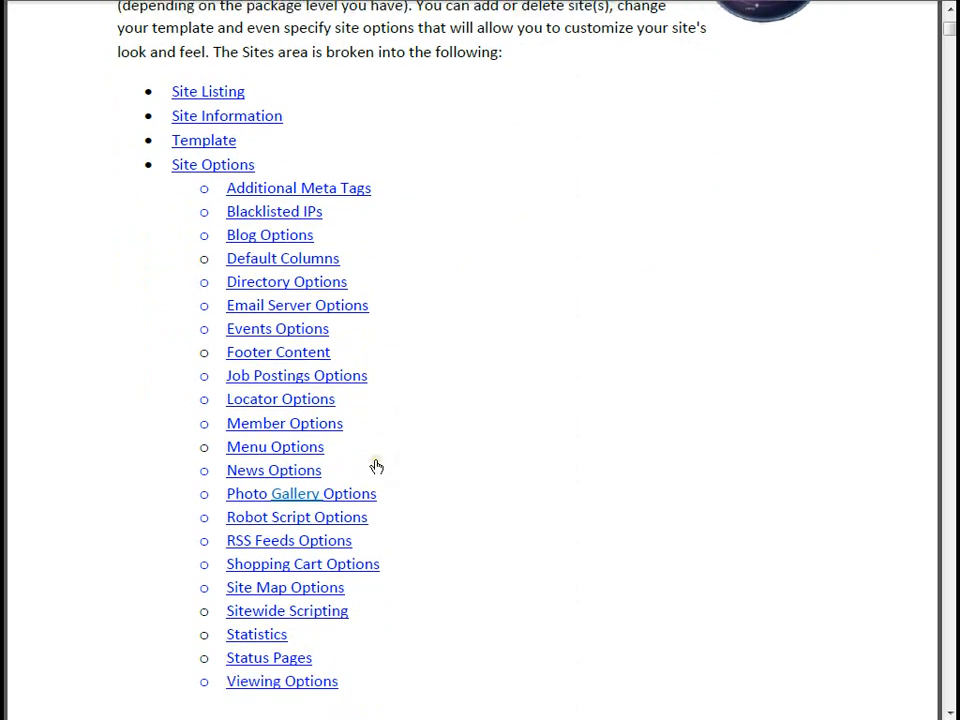
pyautogui.click(285, 334)
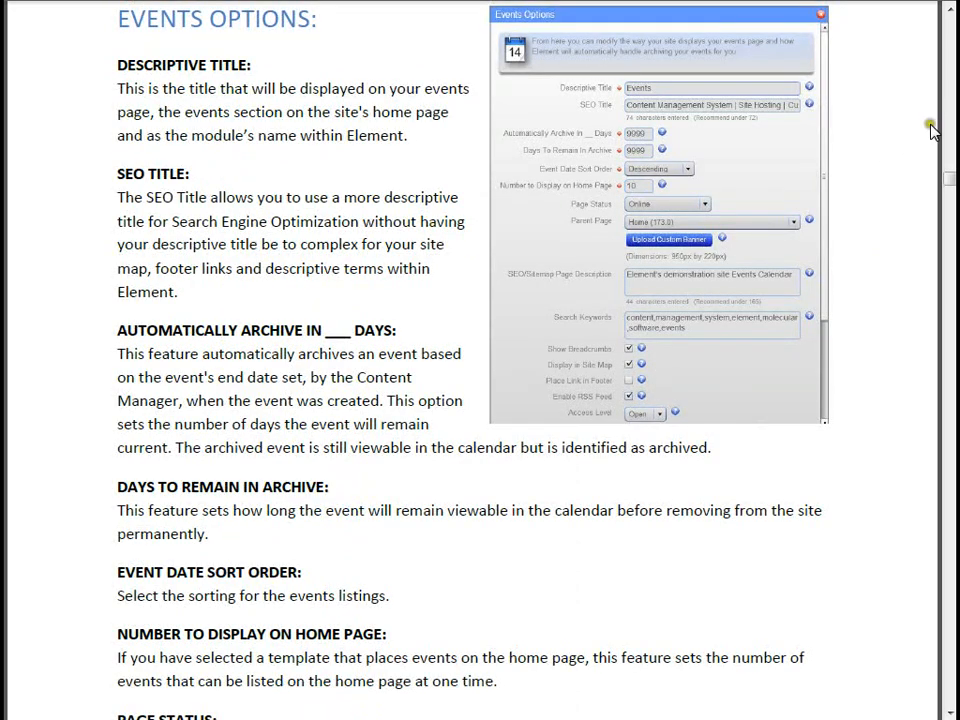
# Read through the Events Options help section and return to the site's options in Administration
pyautogui.scroll(-10, 686, 407)
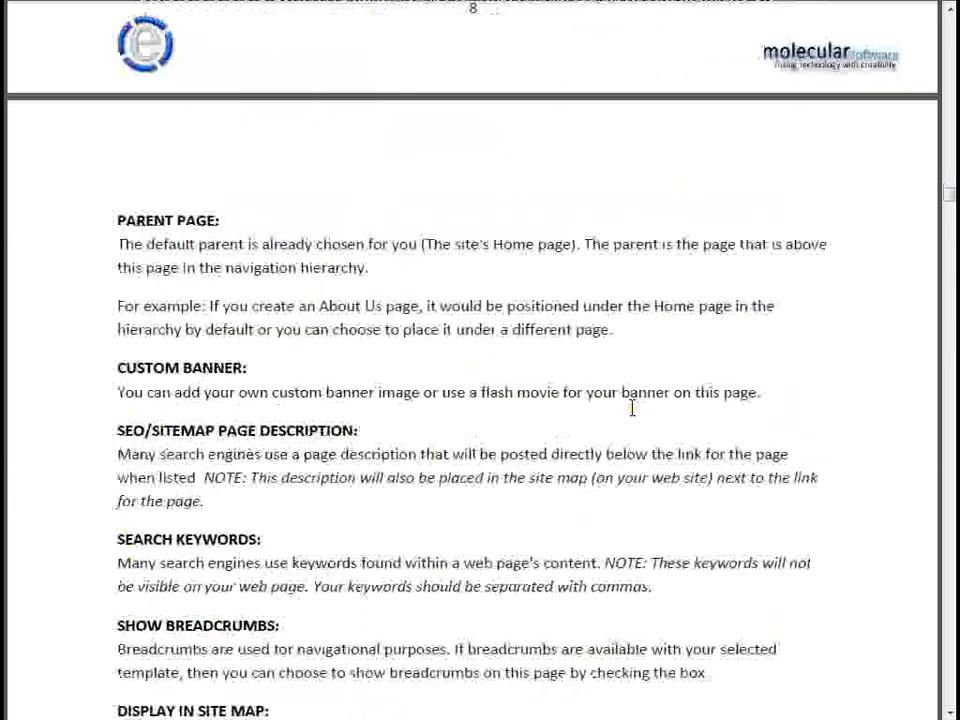
pyautogui.scroll(-8, 632, 408)
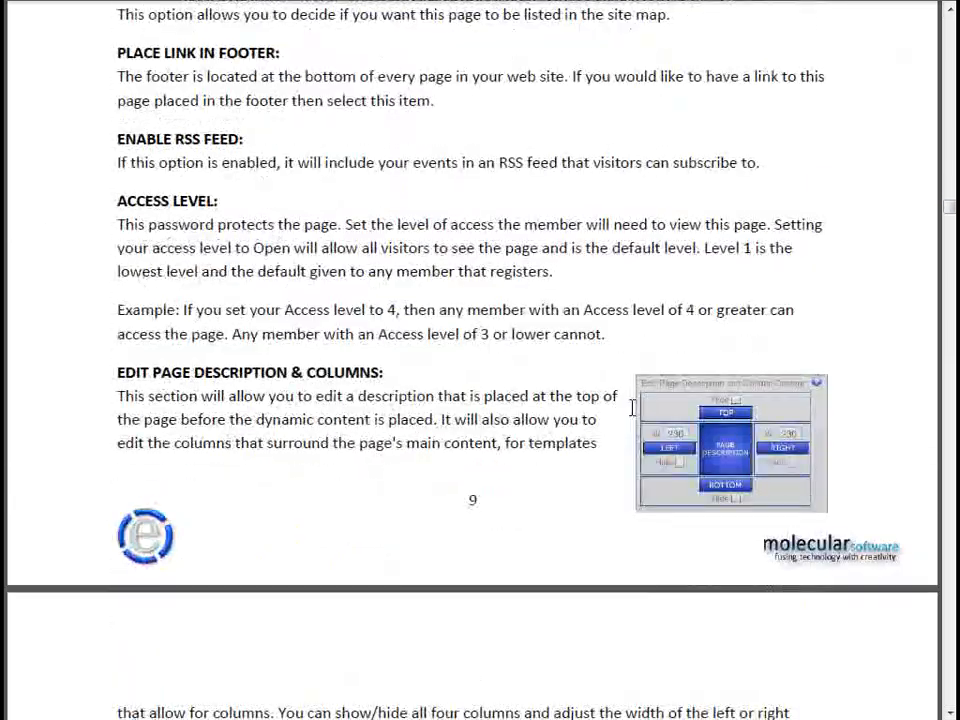
pyautogui.click(660, 3)
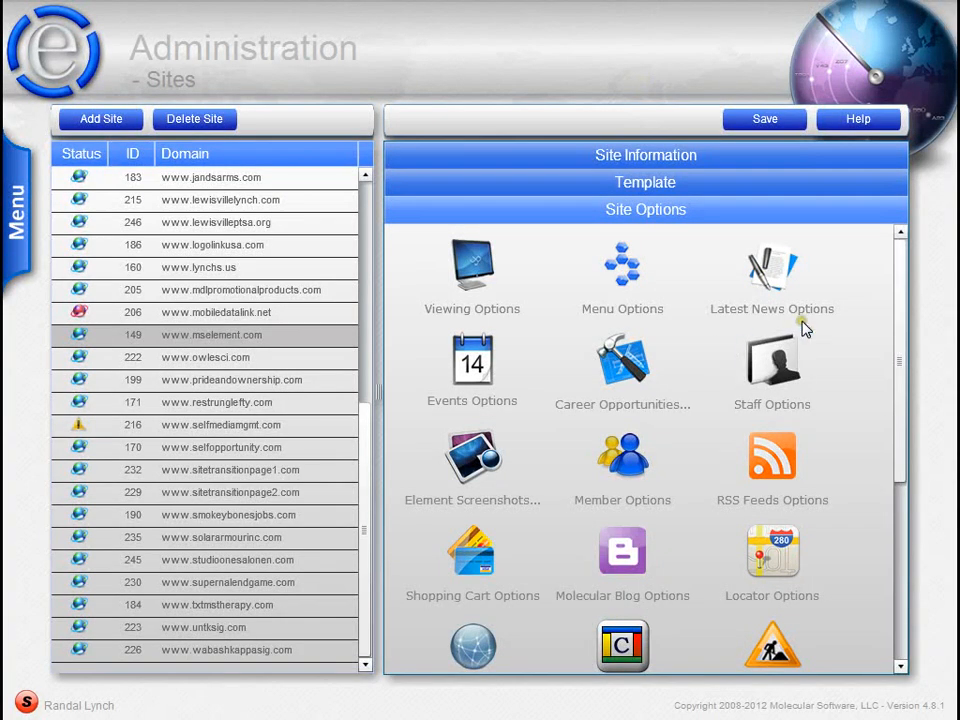